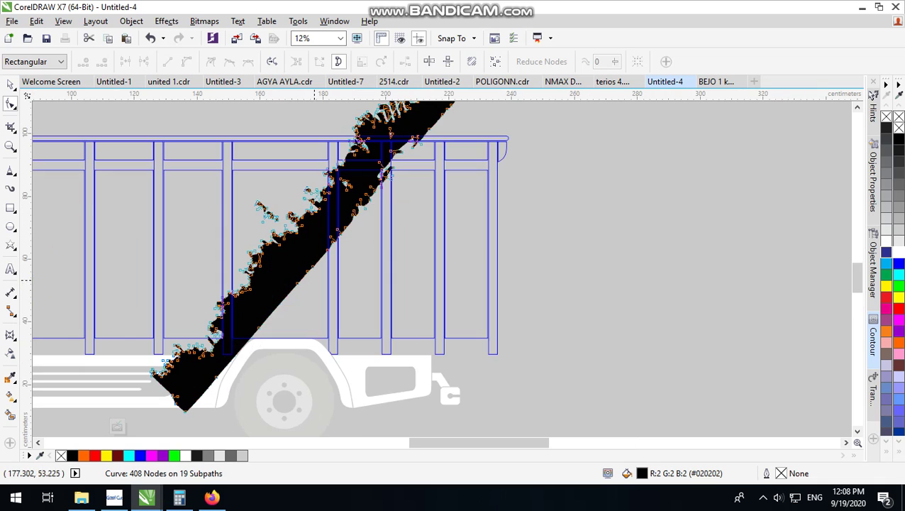
Stretch the nodes on the straight lower edge of the black torn shape outward past the truck's rear end.
left_click_drag(247, 309, 615, 370)
left_click_drag(288, 260, 331, 305)
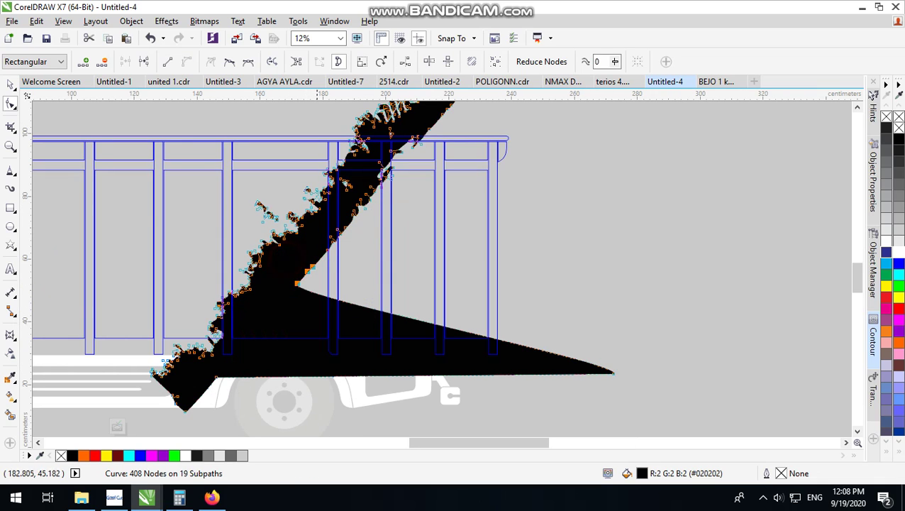
left_click_drag(310, 269, 664, 264)
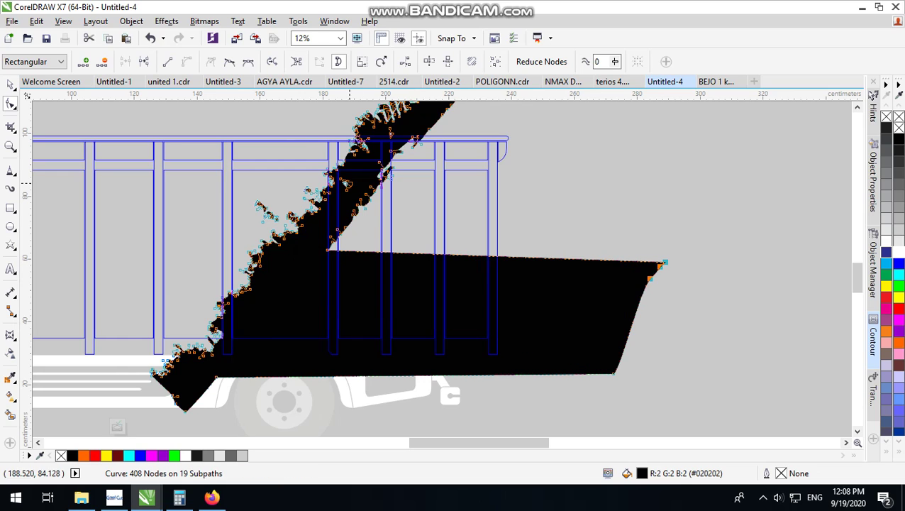
left_click_drag(326, 213, 354, 288)
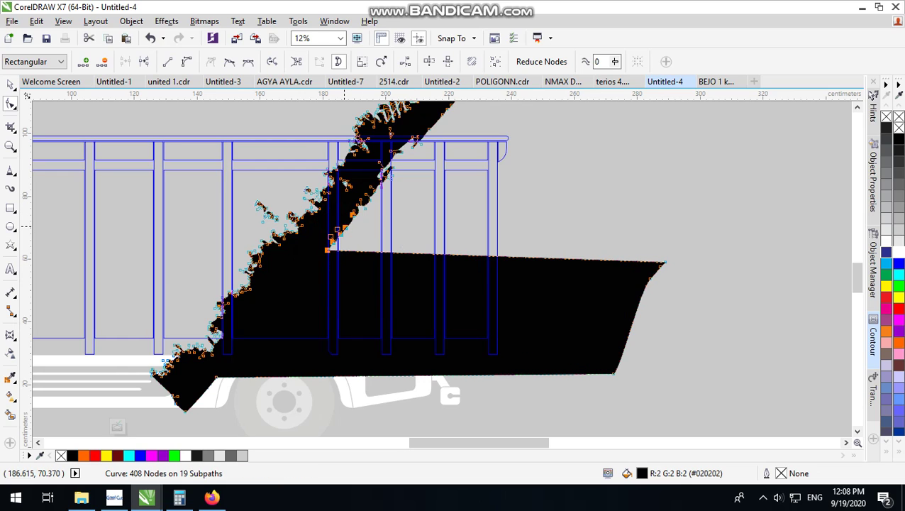
left_click_drag(329, 241, 675, 154)
Delete the surplus nodes along the black shape's remaining notch and pull its edge up and outward to cover the cargo box's rear.
left_click_drag(378, 135, 467, 227)
key("Delete")
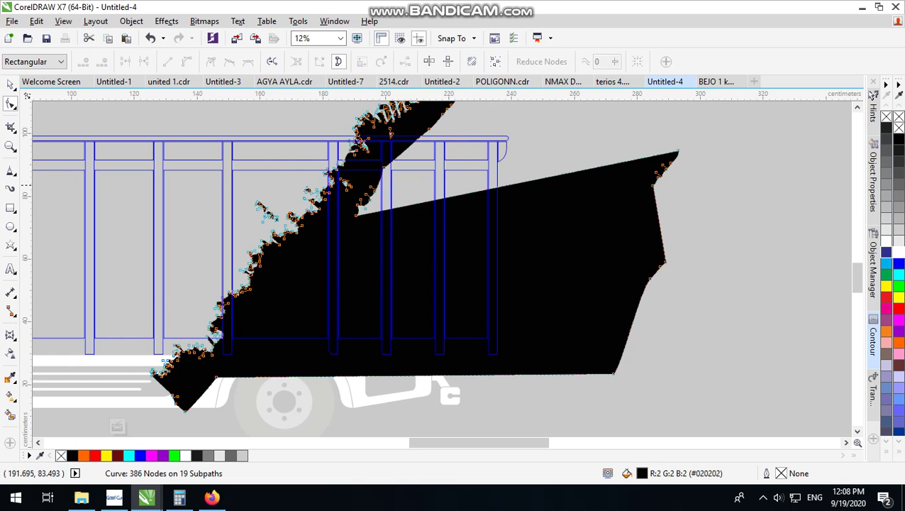
left_click_drag(357, 178, 425, 232)
key("Delete")
left_click_drag(354, 199, 391, 232)
key("Delete")
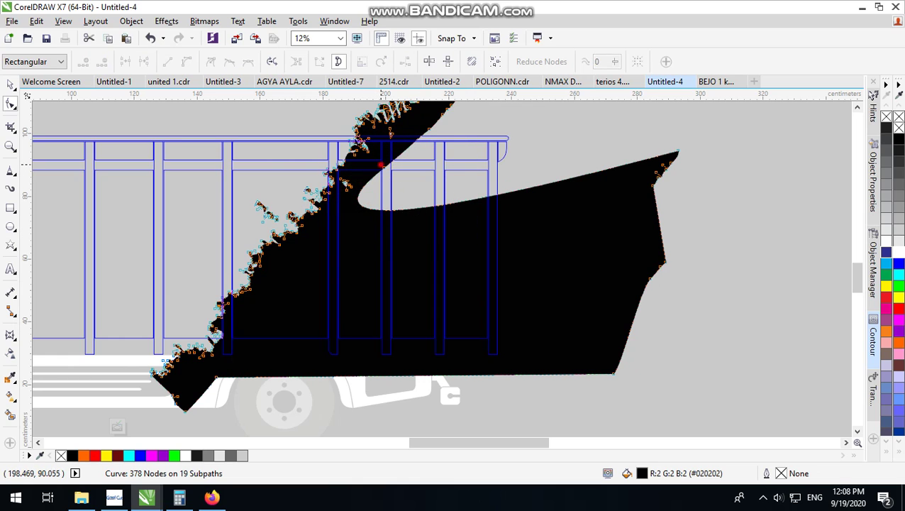
left_click_drag(381, 165, 395, 183)
key("Delete")
left_click_drag(424, 119, 462, 162)
key("Delete")
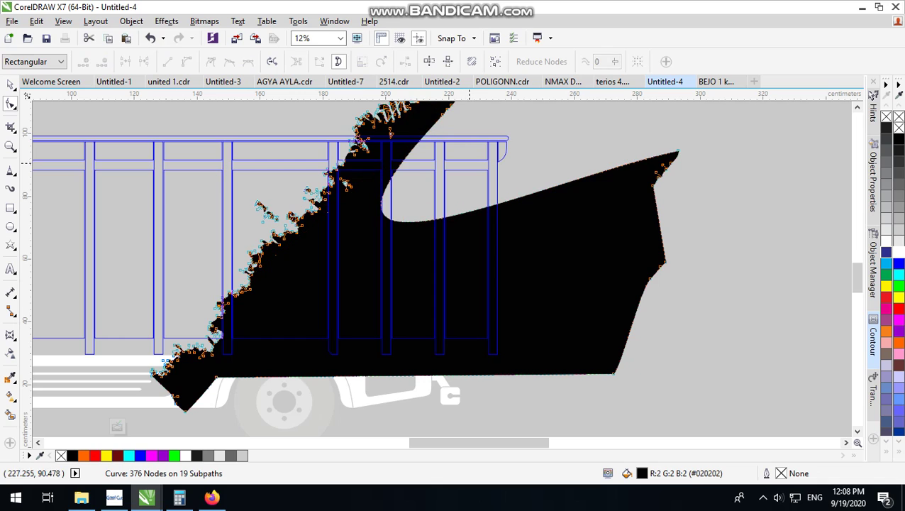
left_click_drag(385, 216, 514, 136)
left_click(11, 84)
key("F3")
left_click(615, 198)
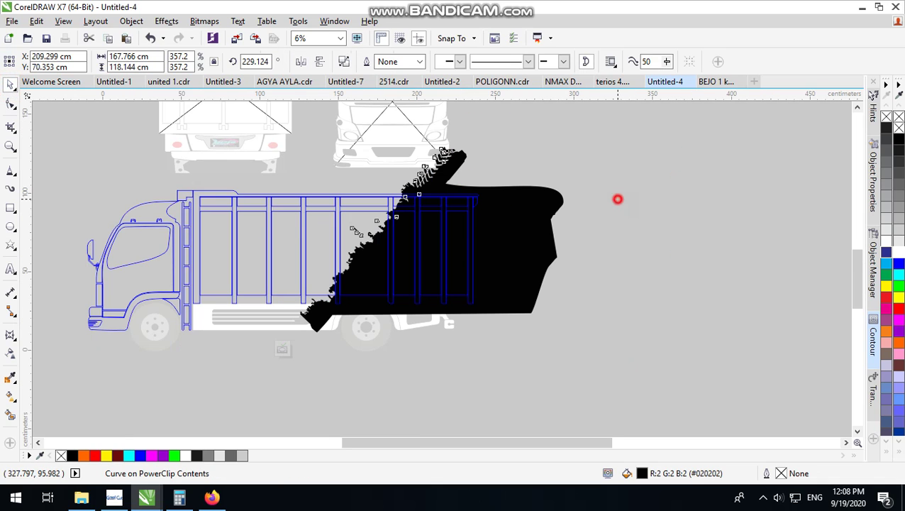
Duplicate the black torn shape about 4.4 cm to the left behind the original and fill the duplicate yellow.
left_click(552, 228)
scroll(546, 241, "up", 1)
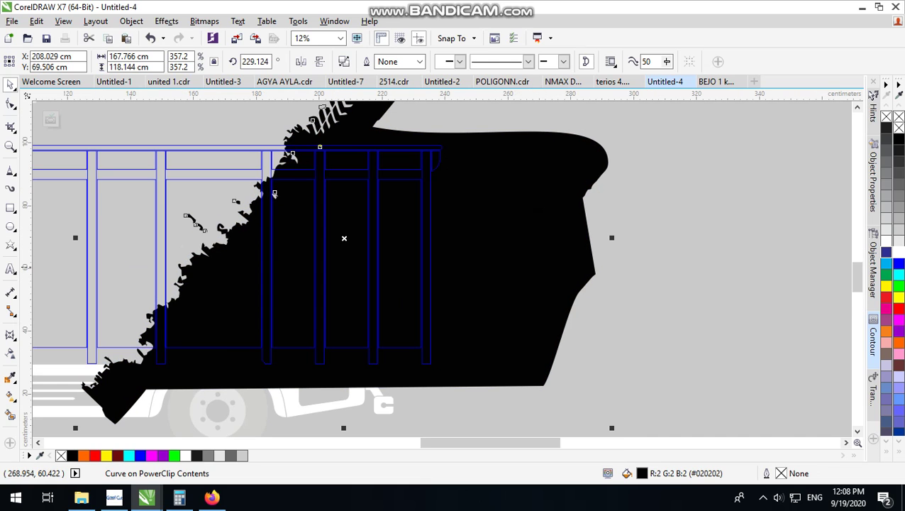
left_click_drag(530, 266, 516, 266)
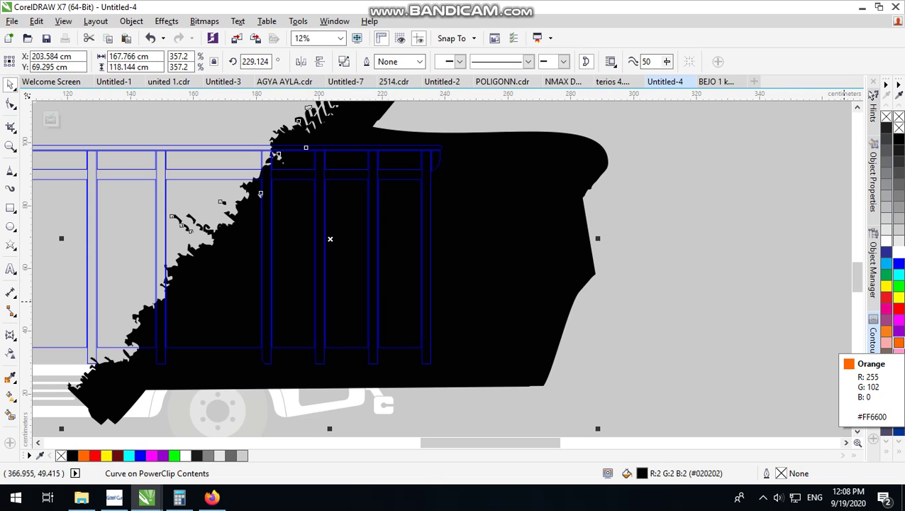
left_click(886, 286)
left_click(687, 275)
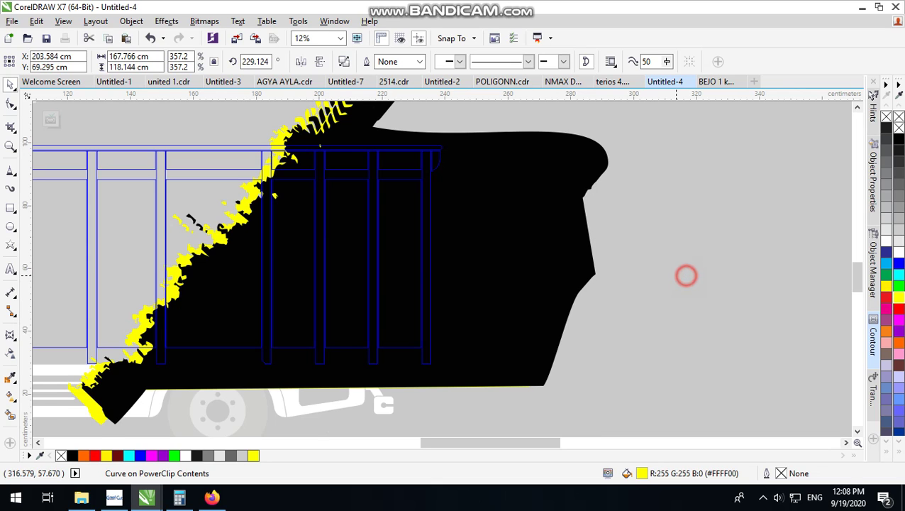
Fill the front torn shape red and finish editing the PowerClip contents.
left_click(536, 280)
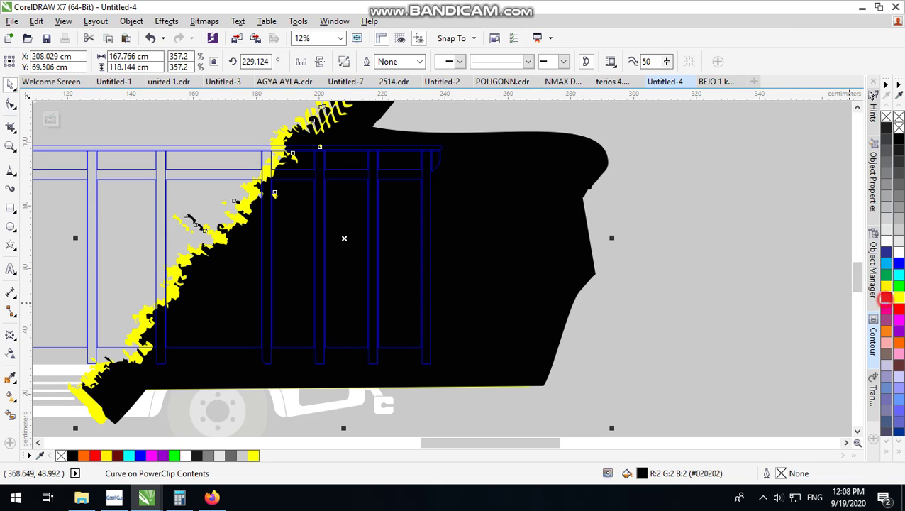
left_click(886, 296)
left_click(628, 283)
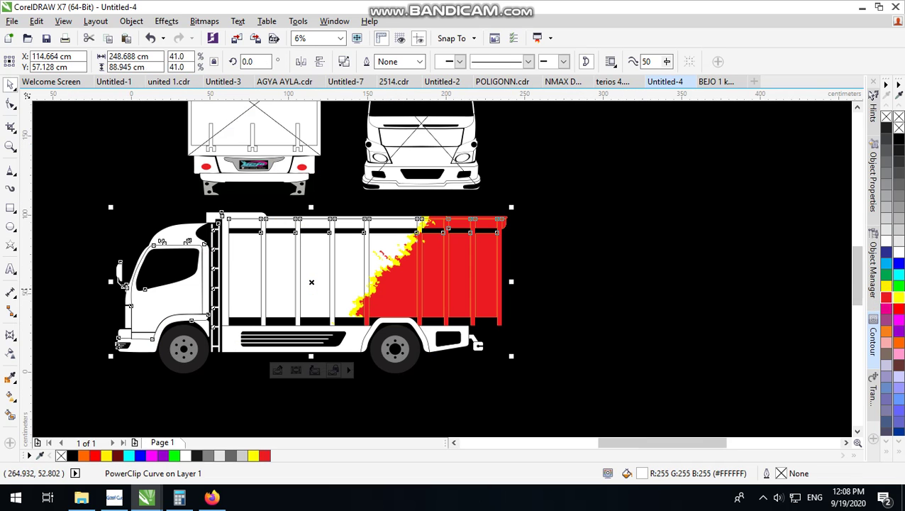
Reopen the PowerClip contents, shift the yellow torn shape about 6.3 cm left, fill it black and leave the PowerClip.
scroll(424, 284, "up", 1)
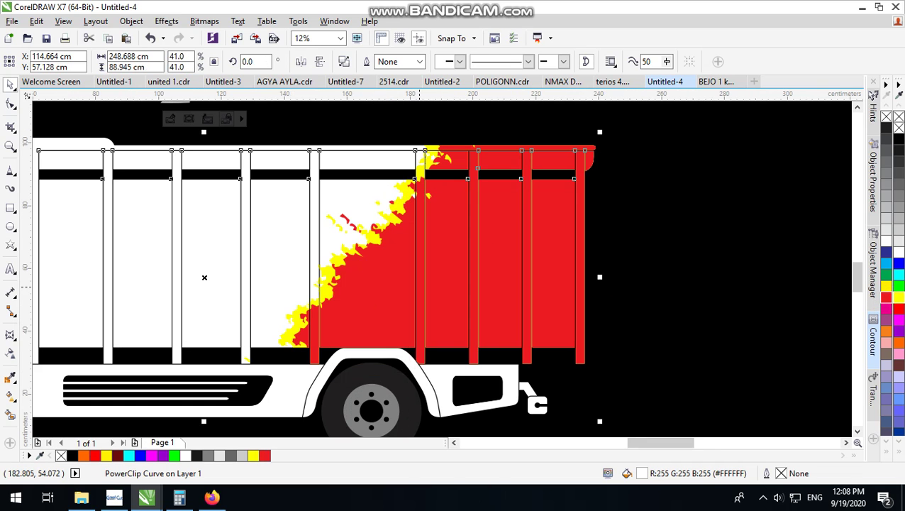
left_click(421, 281, "ctrl")
left_click_drag(429, 139, 408, 135)
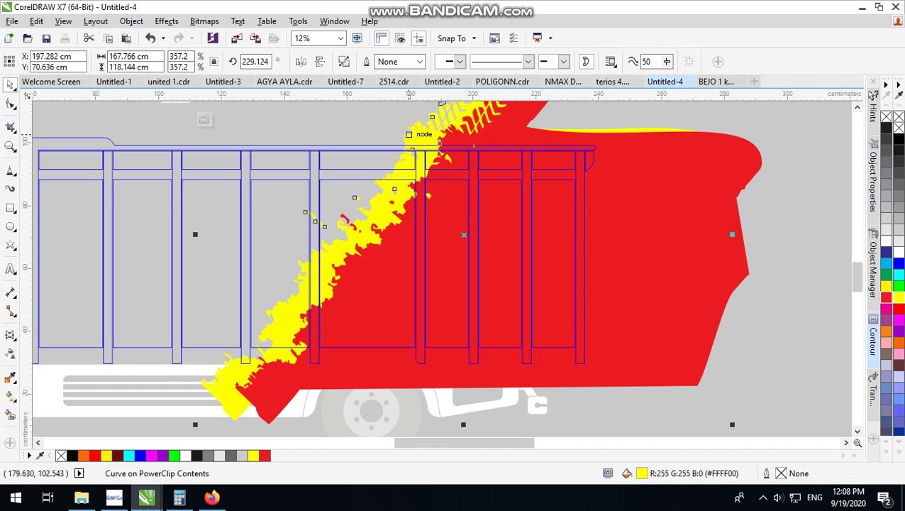
left_click(899, 127)
left_click(899, 139)
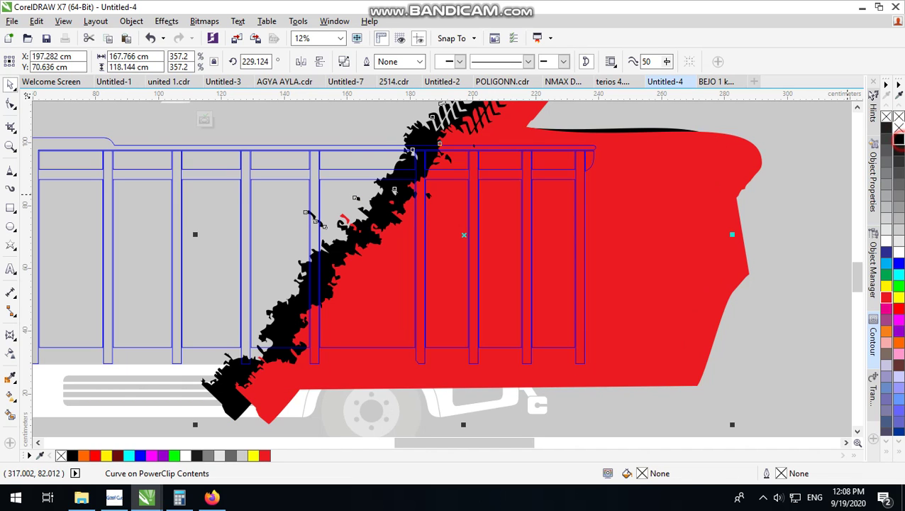
left_click(794, 248, "ctrl")
scroll(534, 257, "down", 1)
left_click(533, 257)
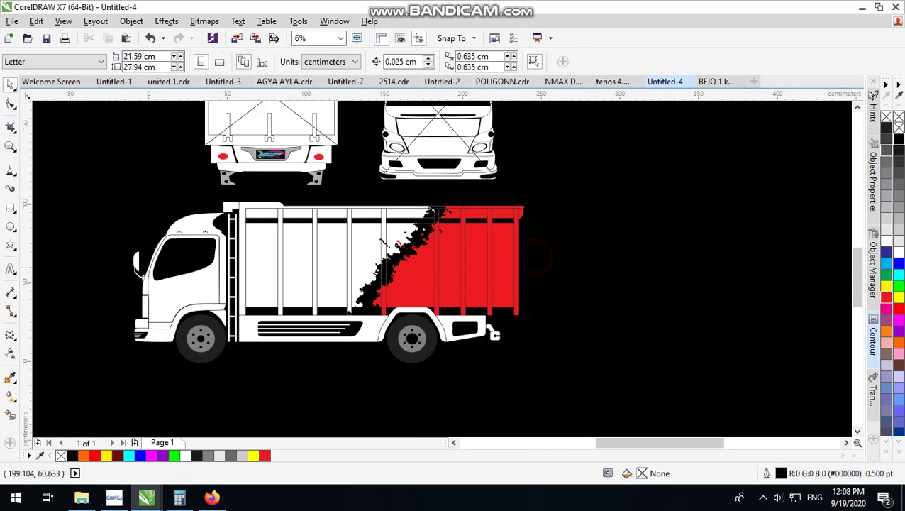
Add the artistic text LOSS DOLL on the white side of the cargo box.
scroll(427, 267, "up", 1)
scroll(430, 268, "down", 2)
left_click(583, 225)
scroll(448, 281, "up", 2)
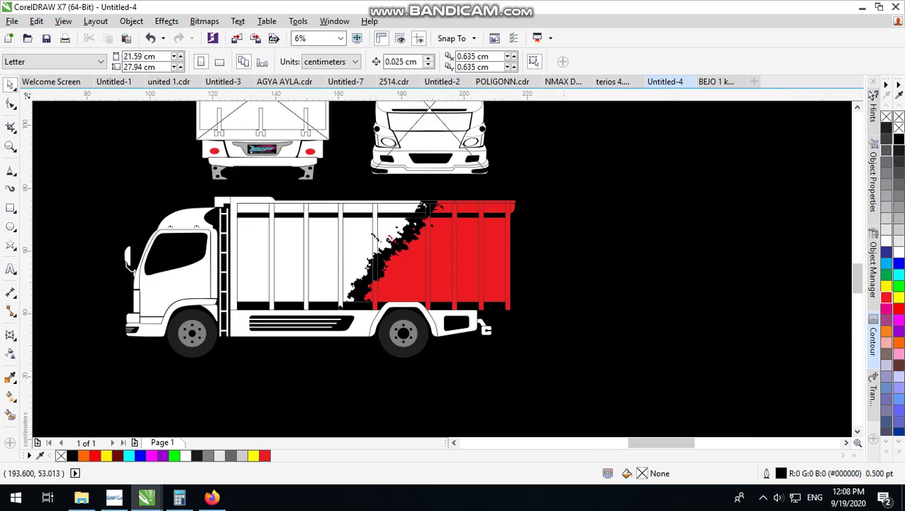
scroll(448, 281, "down", 1)
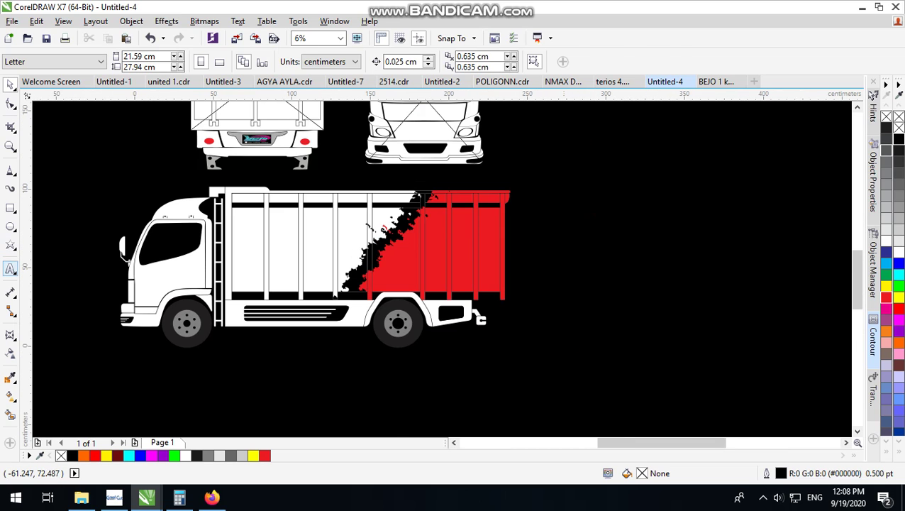
left_click(10, 268)
scroll(234, 248, "up", 1)
left_click(194, 263)
scroll(212, 273, "up", 2)
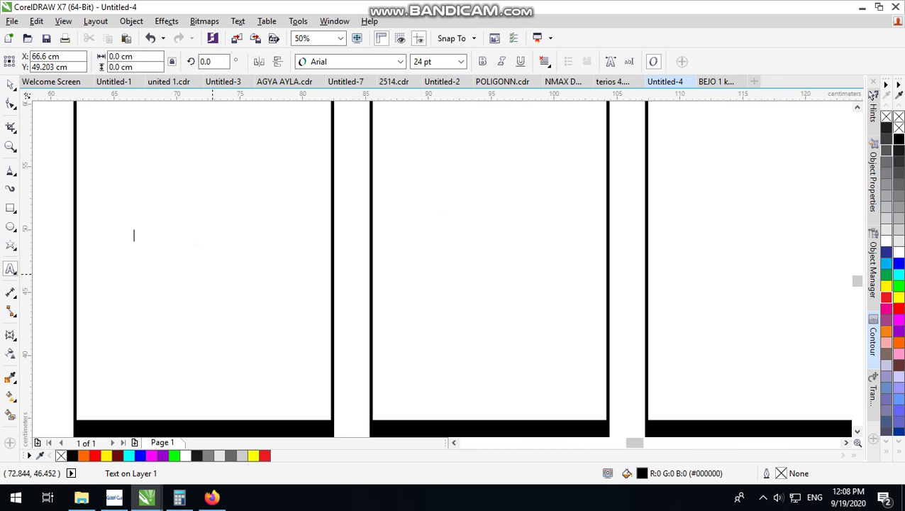
left_click(134, 235)
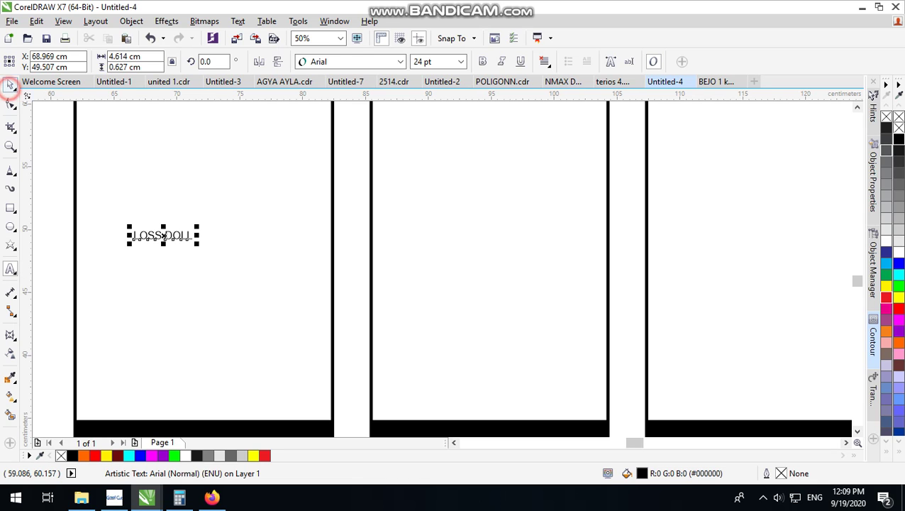
Browse the fonts for the LOSS DOLL text and set it to Breakaway.
left_click(320, 62)
key("Down")
key("Down")
key("Down")
key("Down")
key("Down")
key("Down")
key("Down")
key("Down")
key("Down")
key("Down")
key("Down")
key("Down")
key("Down")
key("Down")
key("Down")
key("Down")
key("Down")
key("Down")
key("Down")
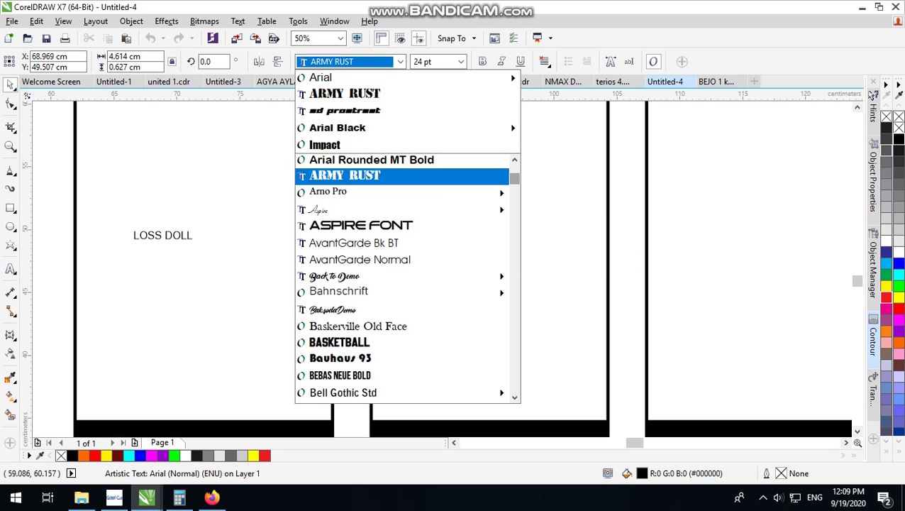
key("Down")
key("Down")
key("Down")
key("Down")
key("Down")
key("Down")
key("Down")
key("Down")
key("Down")
key("Down")
key("Down")
key("Down")
key("Down")
key("Down")
key("Down")
key("Down")
key("Down")
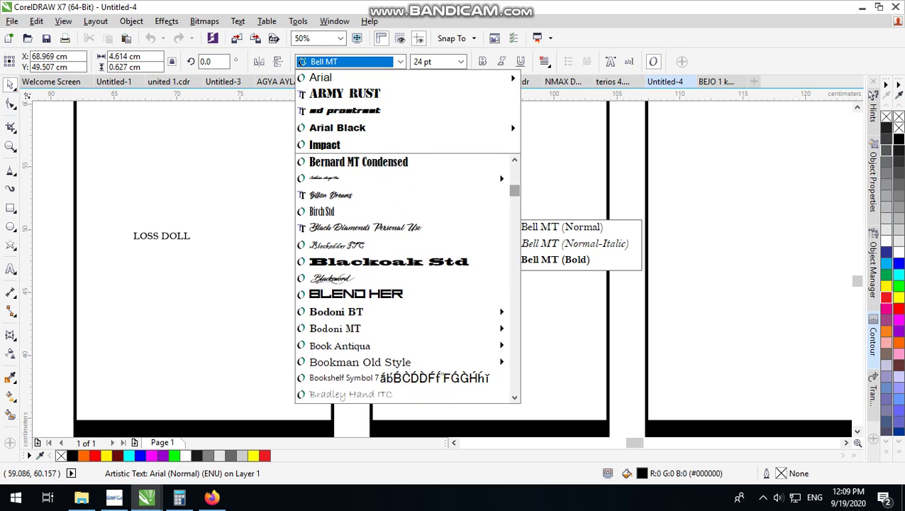
left_click(410, 212)
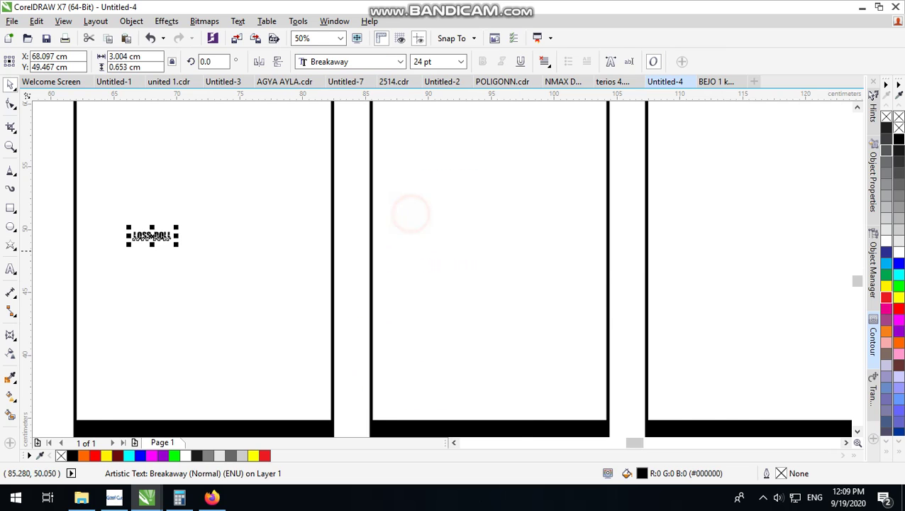
Enlarge the LOSS DOLL text to about 44.5 cm wide and skew it so the letters slant to the right.
scroll(190, 242, "down", 3)
left_click_drag(201, 236, 333, 208)
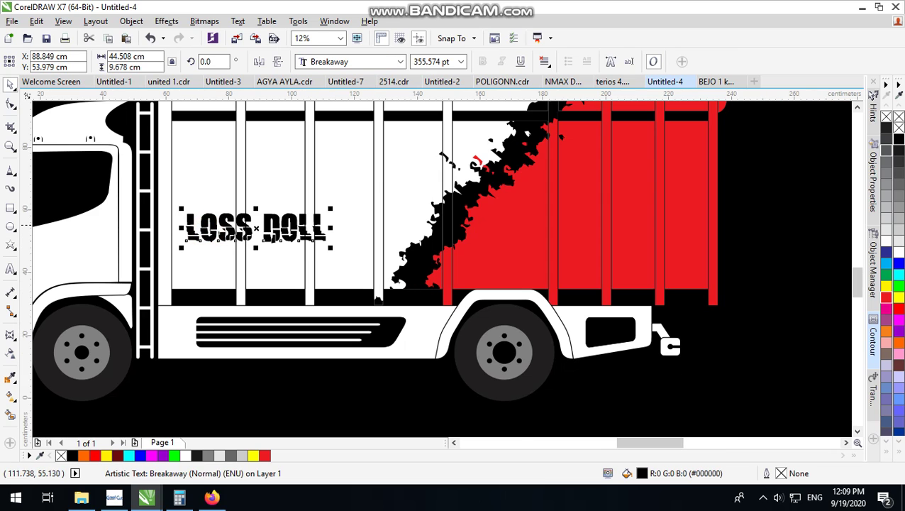
scroll(266, 217, "up", 1)
scroll(262, 220, "up", 1)
left_click(263, 227)
left_click_drag(253, 205, 266, 205)
left_click(300, 228)
scroll(300, 228, "down", 1)
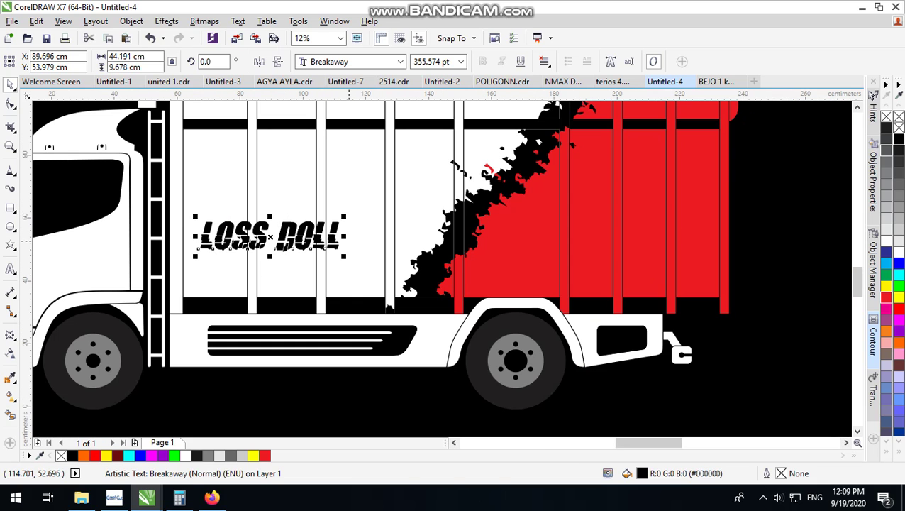
Scale the slanted LOSS DOLL text to about 153 cm wide across the cargo box and fill it cyan.
left_click_drag(342, 237, 688, 168)
left_click_drag(442, 212, 452, 244)
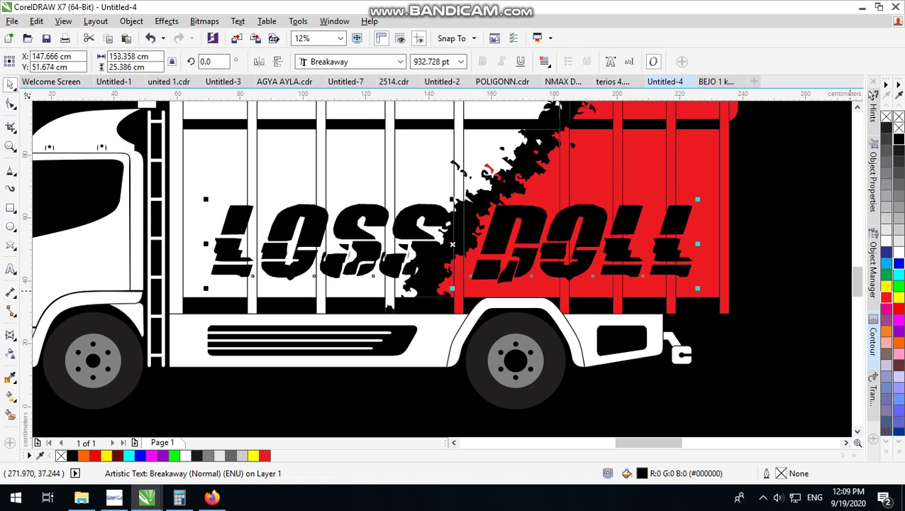
left_click(899, 274)
scroll(455, 262, "down", 1)
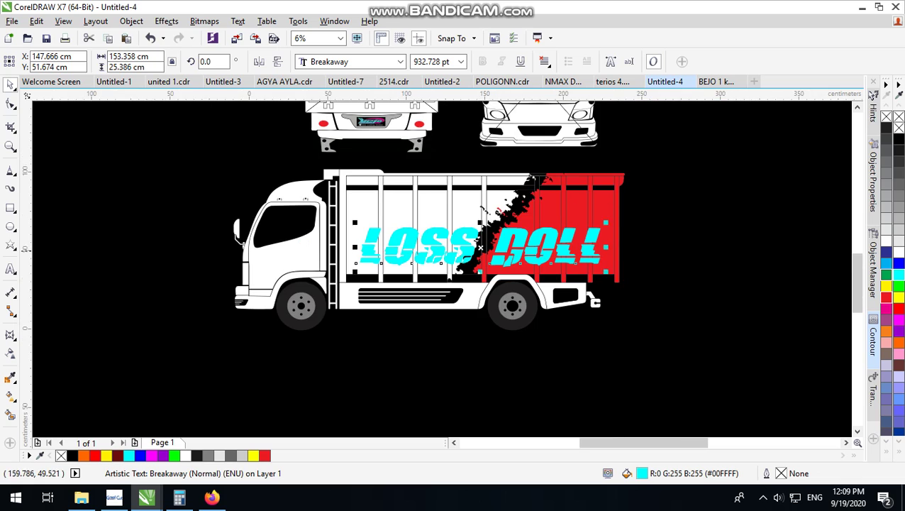
Move the cyan LOSS DOLL text slightly upward on the cargo box and deselect it.
scroll(455, 263, "up", 1)
left_click_drag(501, 275, 501, 260)
scroll(501, 260, "down", 1)
left_click(658, 232)
scroll(658, 232, "up", 1)
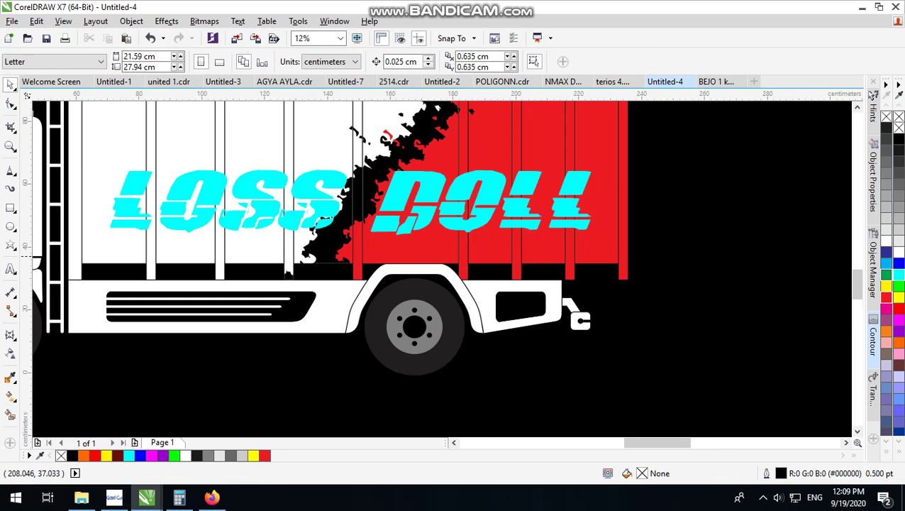
Add the artistic text CONTOH DESAIN on the red area below DOLL, above the rear wheel arch.
left_click(11, 268)
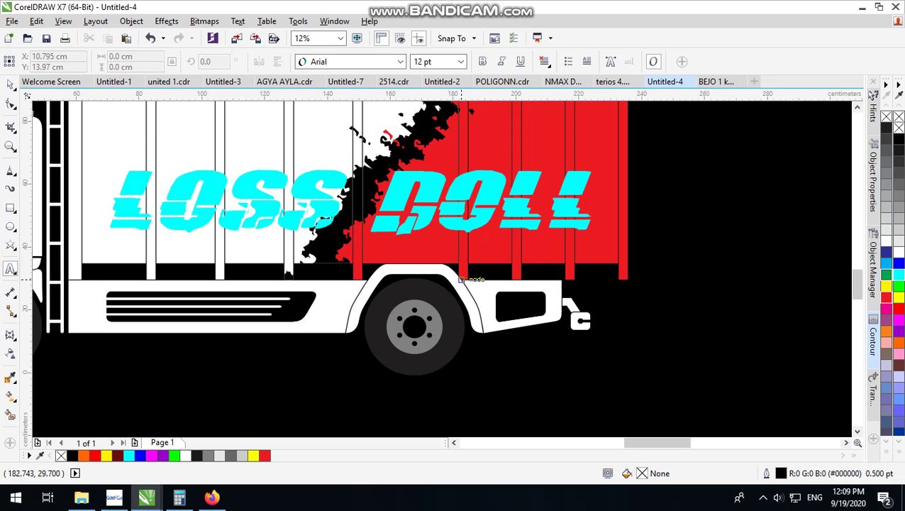
scroll(424, 262, "up", 2)
scroll(358, 257, "down", 3)
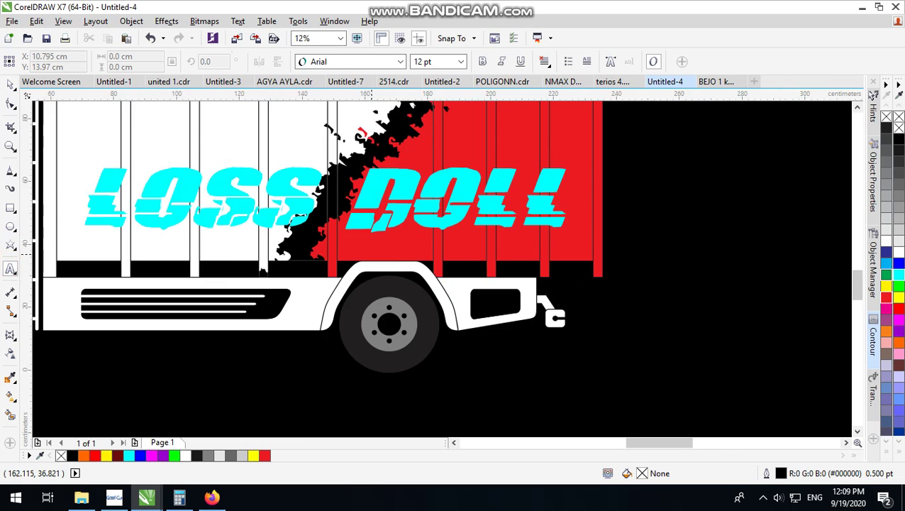
scroll(348, 256, "up", 3)
left_click(341, 255)
scroll(341, 256, "up", 4)
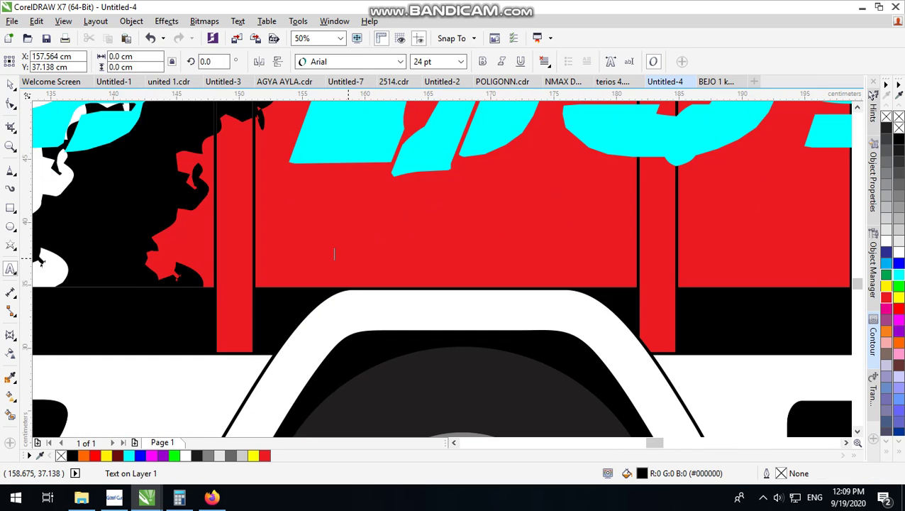
type("CONTOH")
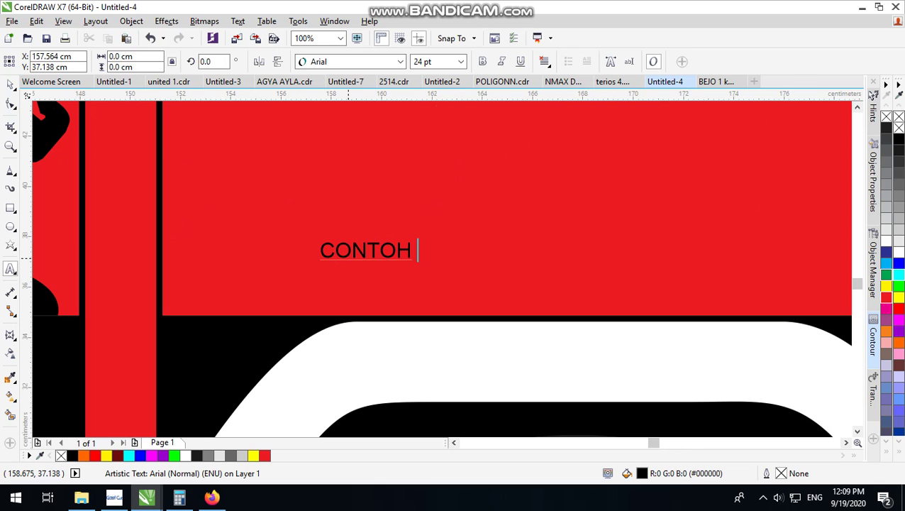
type(" DESAIN")
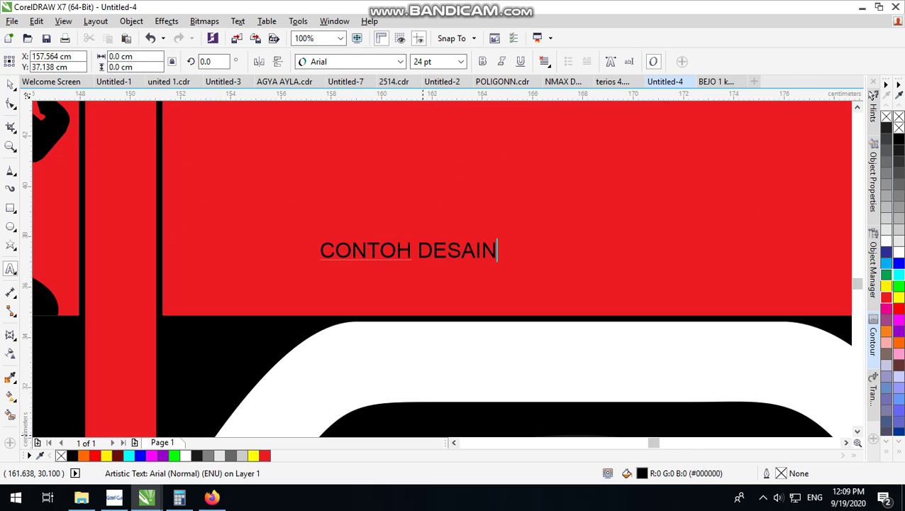
scroll(322, 294, "down", 3)
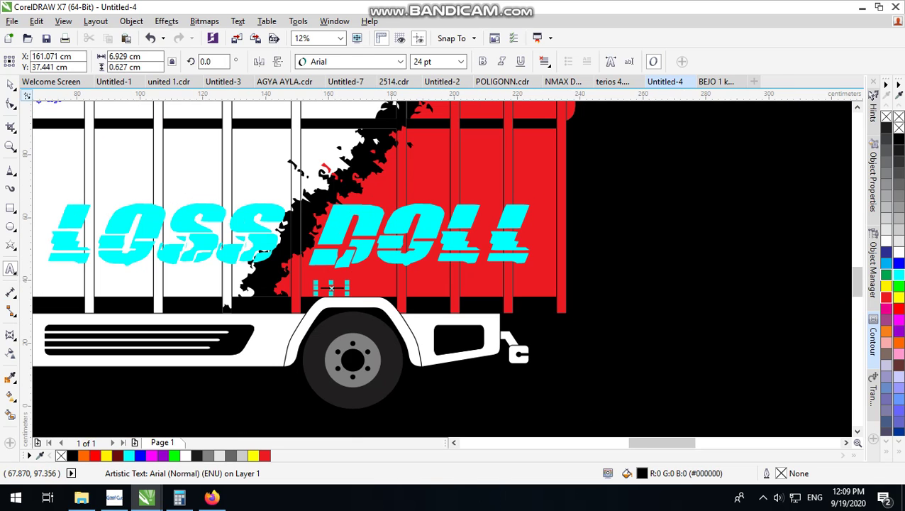
Set the CONTOH DESAIN text's font to sd prostreet.
left_click(10, 86)
left_click(400, 62)
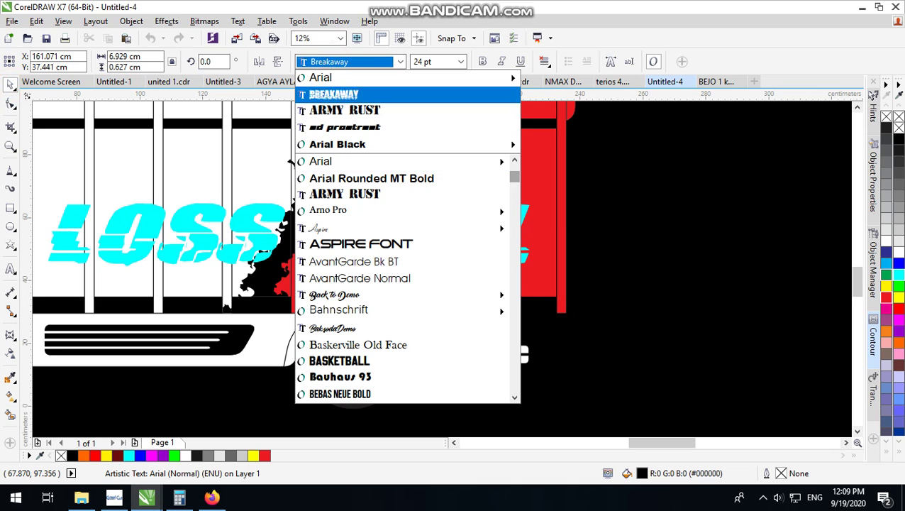
left_click(344, 107)
left_click(400, 62)
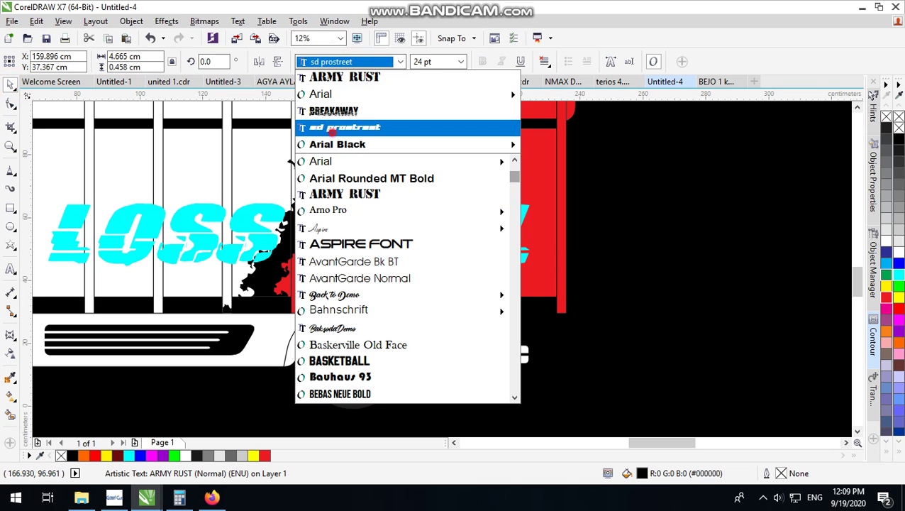
left_click(332, 129)
scroll(348, 282, "up", 4)
scroll(340, 282, "down", 4)
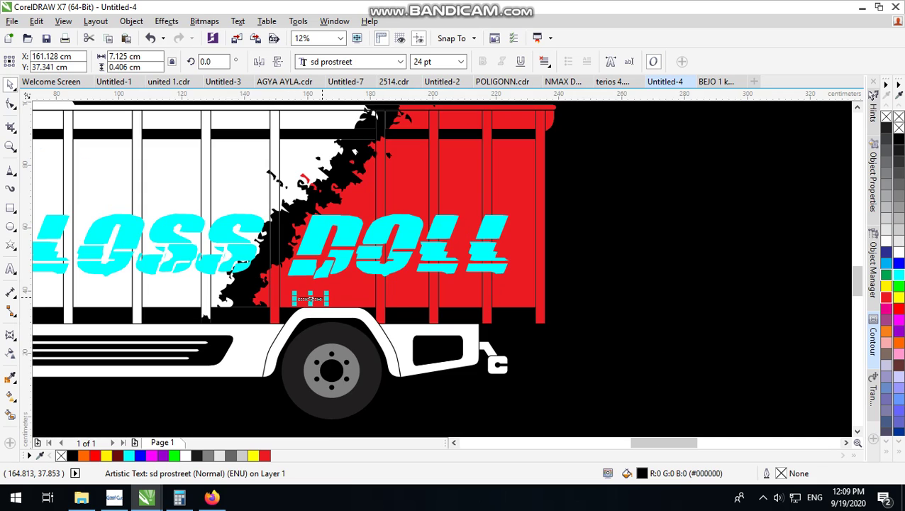
Enlarge the CONTOH DESAIN caption to about 70.5 cm wide and position it just beneath DOLL.
left_click_drag(326, 293, 525, 258)
scroll(493, 293, "up", 1)
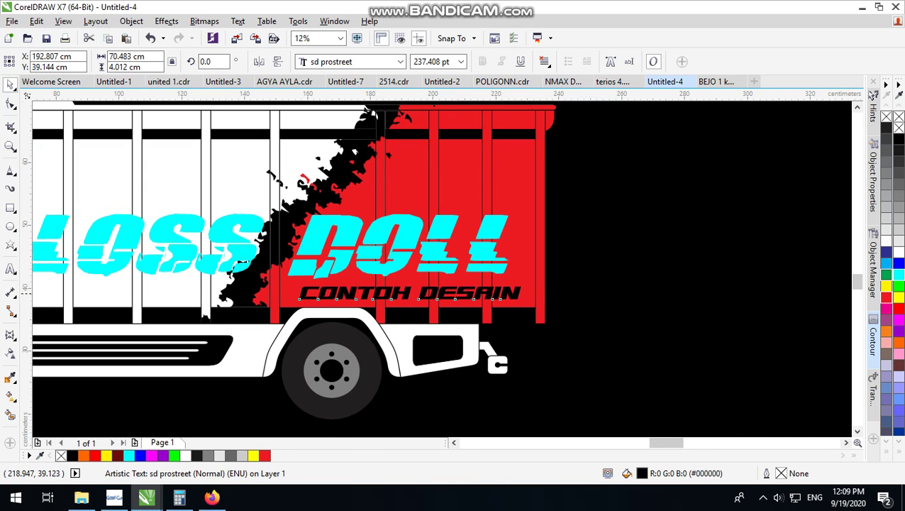
left_click_drag(482, 286, 442, 275)
scroll(496, 274, "down", 2)
scroll(564, 271, "up", 2)
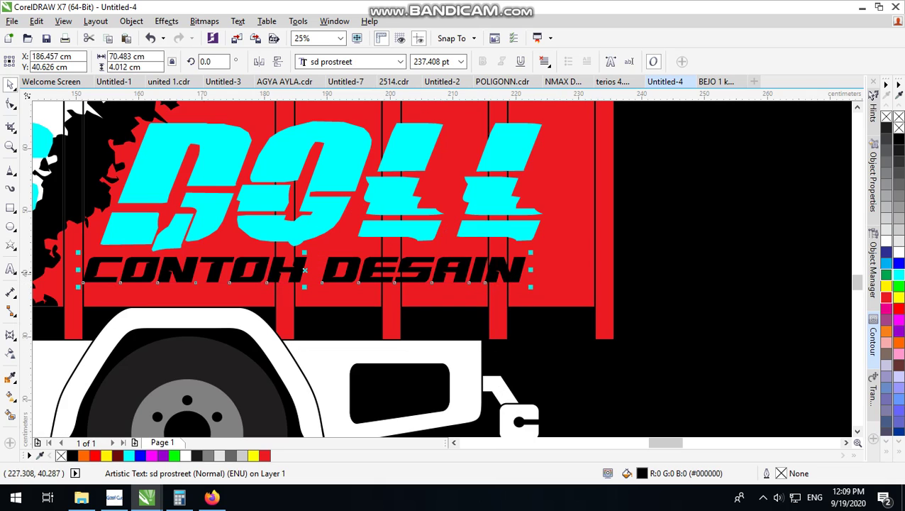
Fill the CONTOH DESAIN caption with yellow.
left_click(897, 297)
scroll(377, 287, "down", 2)
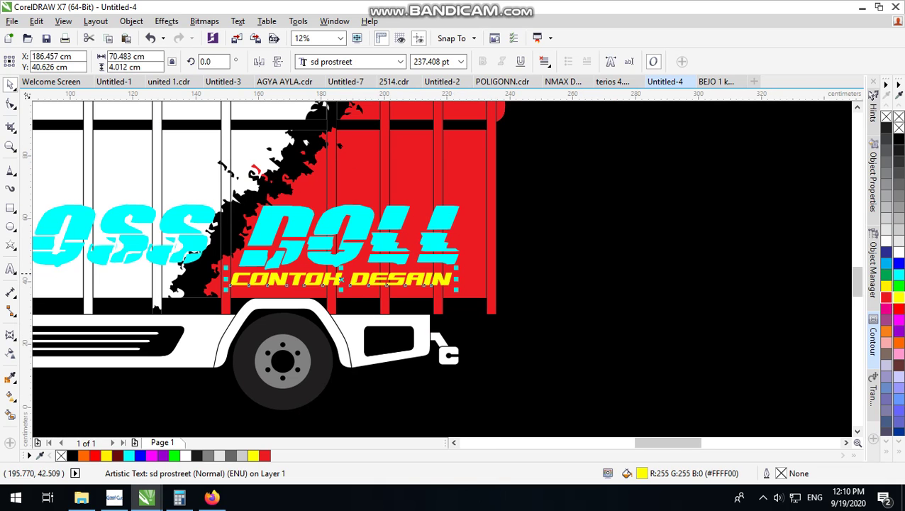
scroll(309, 288, "up", 4)
scroll(335, 269, "down", 4)
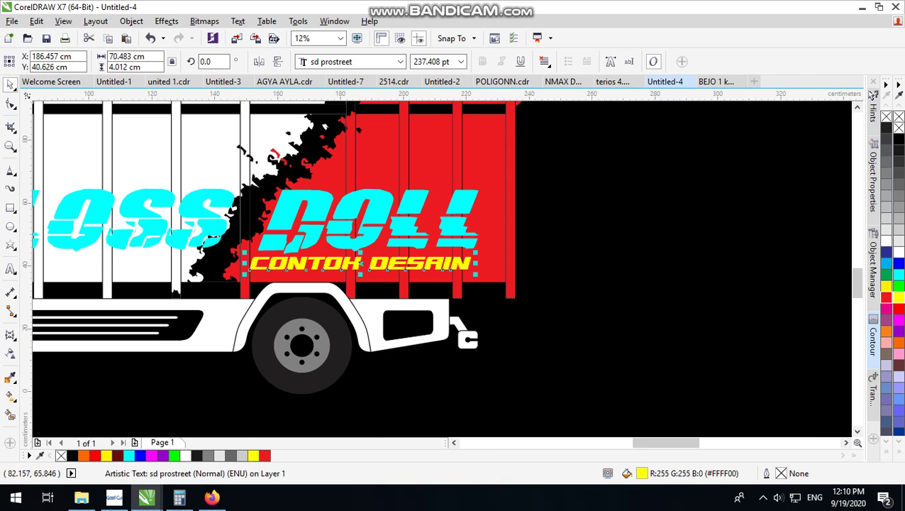
Draw a rectangle about 80.3 by 5.7 cm around the CONTOH DESAIN caption and fill it black.
left_click(13, 205)
scroll(415, 291, "up", 1)
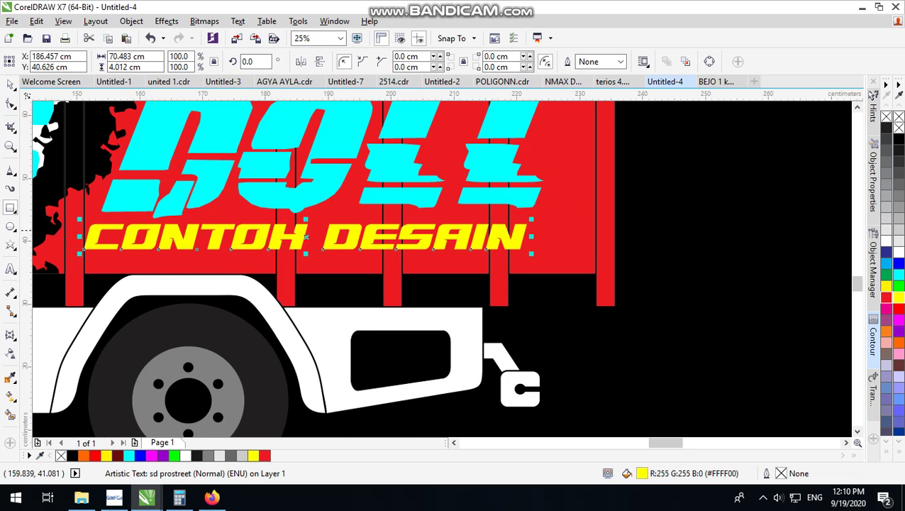
left_click_drag(46, 217, 552, 253)
left_click(10, 85)
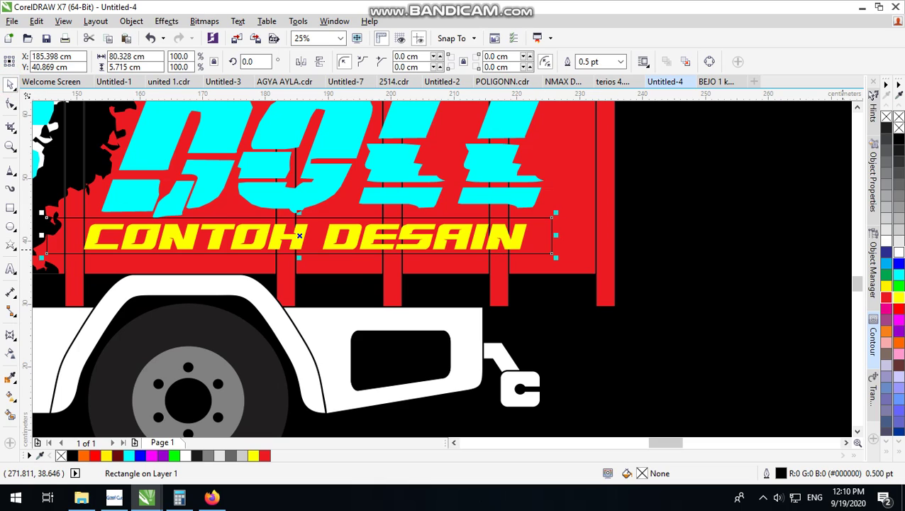
left_click(898, 134)
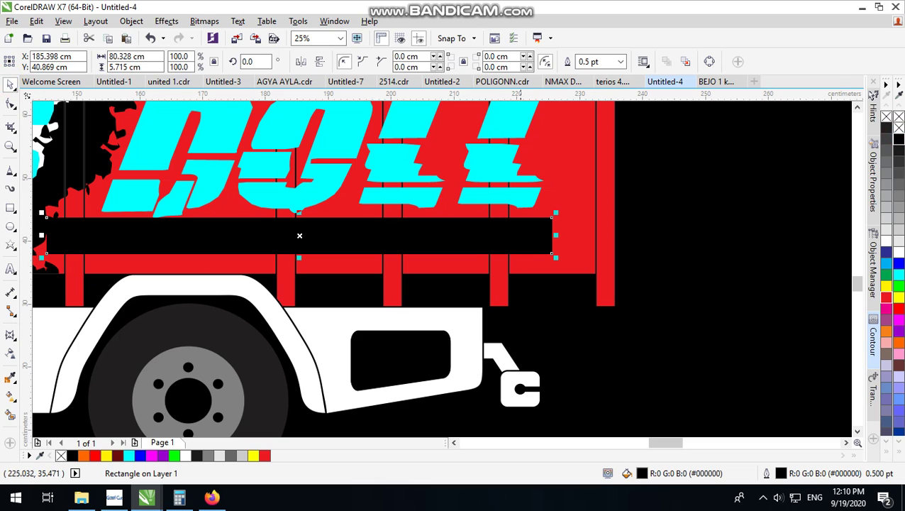
Move the black rectangle one level back so it sits behind the yellow caption.
left_click(565, 269)
left_click(502, 232)
key("ctrl+Page_Down")
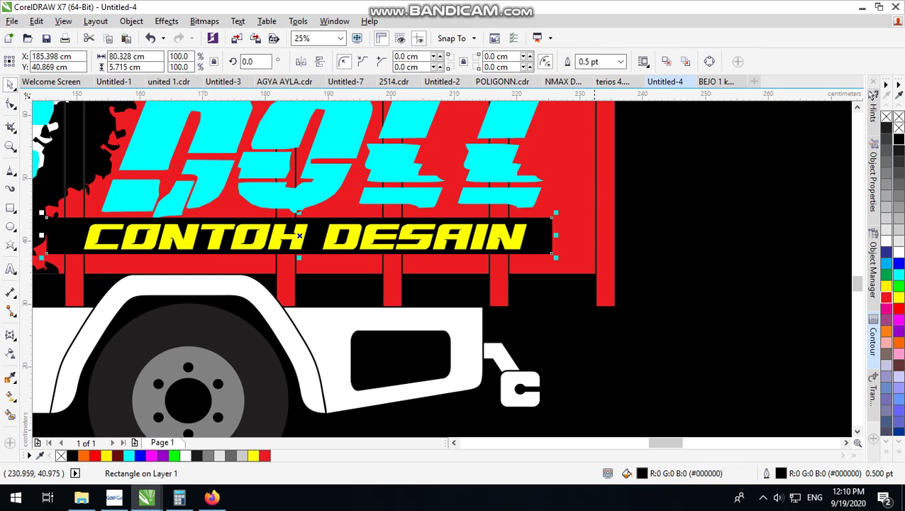
left_click(592, 236)
left_click(520, 232)
scroll(524, 231, "up", 1)
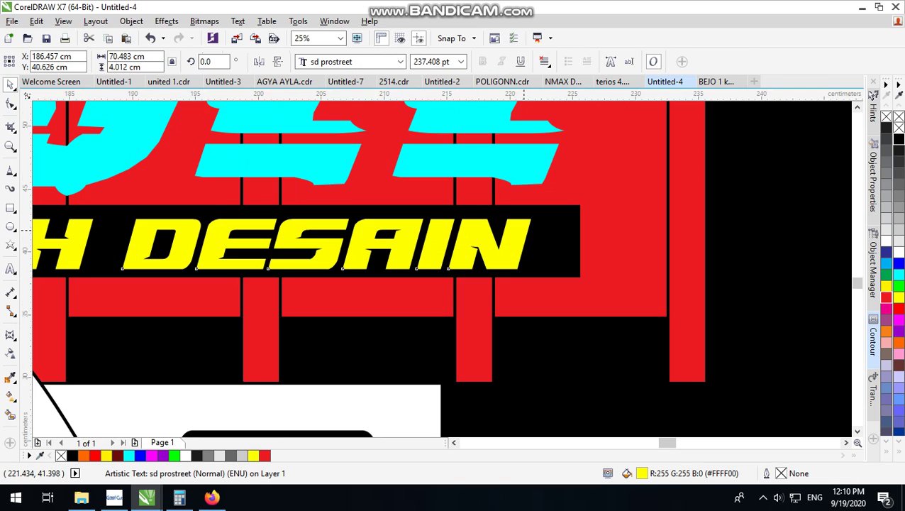
Duplicate the black bar slightly up and to the right and trim the copy with the original into a thin L-shaped strip.
left_click(559, 224)
mouse_move(569, 223)
left_mouse_down()
mouse_move(557, 233)
mouse_move(580, 216)
left_mouse_up()
right_click(580, 215)
scroll(566, 276, "up", 1)
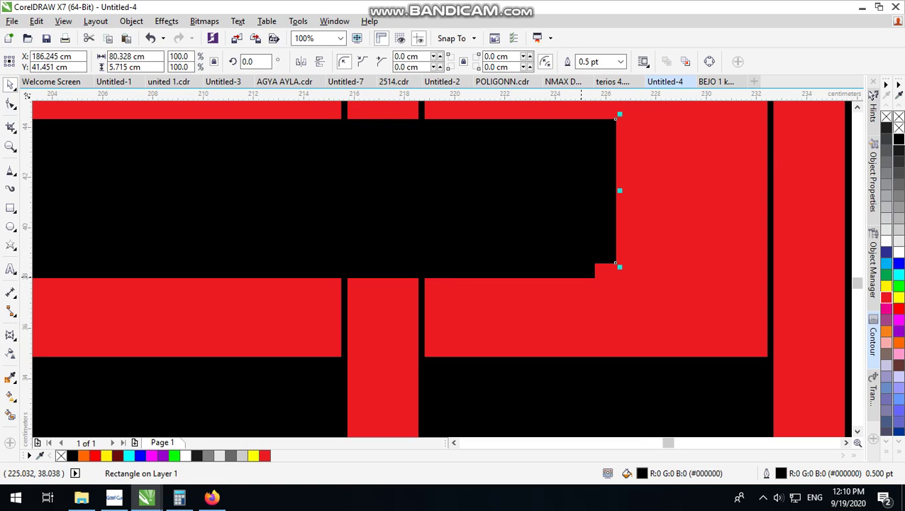
left_click(581, 275)
left_click(615, 205, "shift")
left_click(614, 206, "shift")
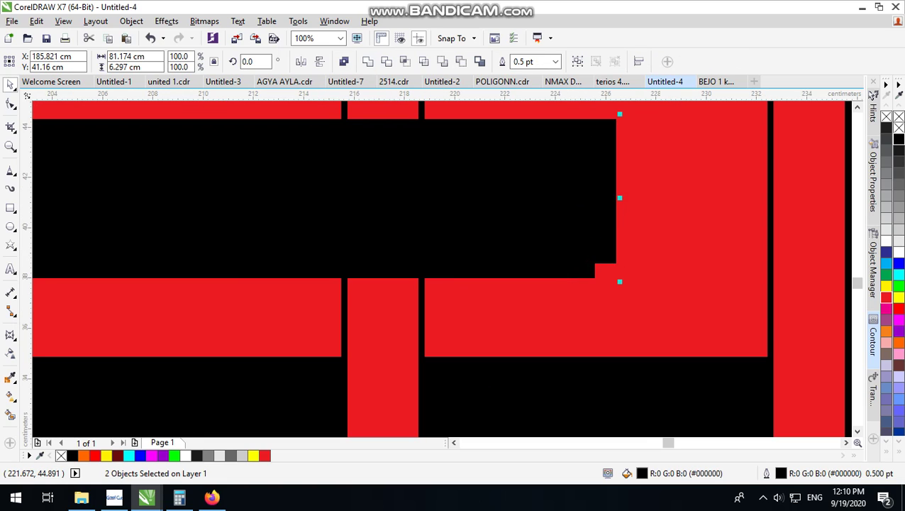
left_click(387, 62)
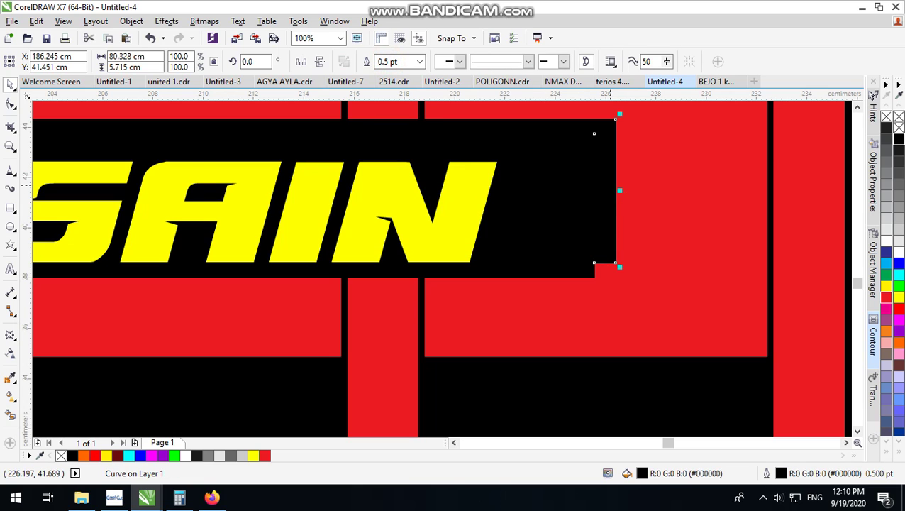
PowerClip the thin L-shaped strip inside the black bar behind the caption.
right_click(604, 135)
left_click(637, 145)
left_click(552, 188)
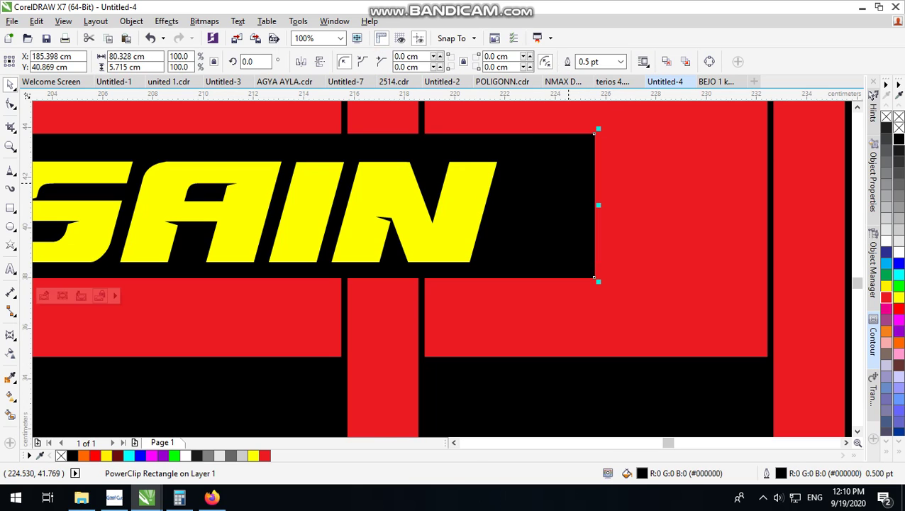
Edit the bar's PowerClip contents: move the strip inside the bar's edges and make it white without an outline.
left_click(569, 183, "ctrl")
left_click_drag(606, 160, 582, 165)
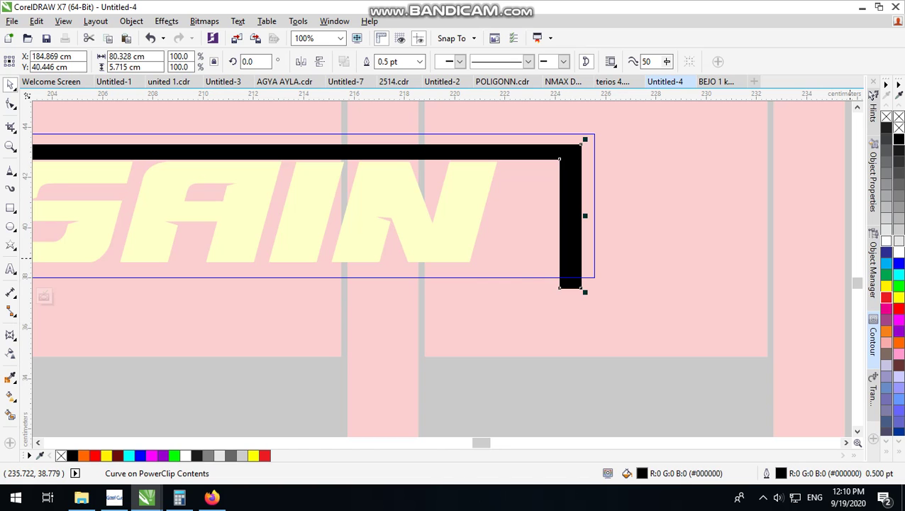
left_click(898, 250)
scroll(658, 246, "down", 3)
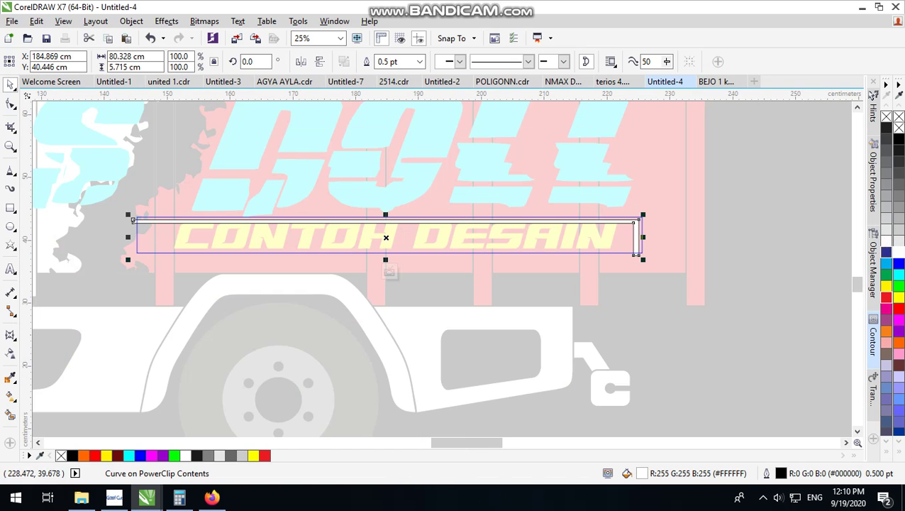
right_click(900, 115)
left_click(697, 232, "ctrl")
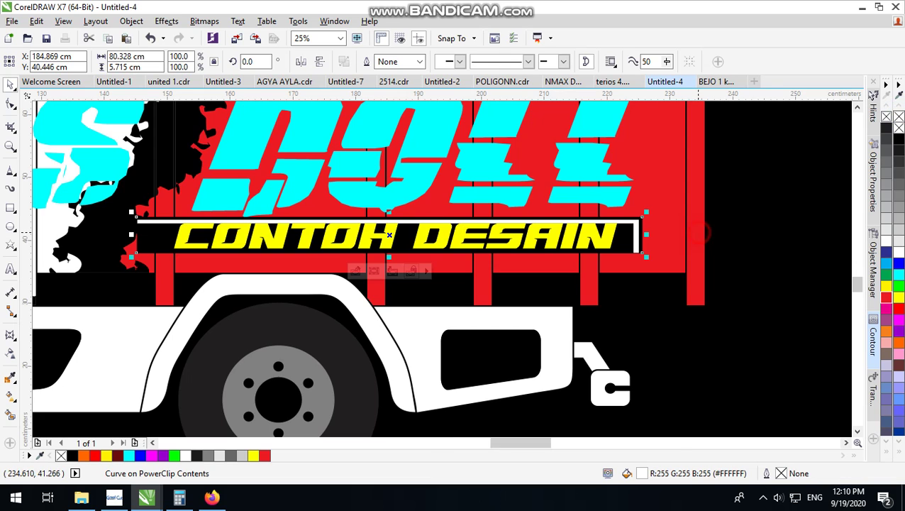
Reduce the CONTOH DESAIN text's height to about 3 cm so it fits beneath the bar's white strip.
scroll(427, 231, "up", 1)
scroll(473, 241, "down", 1)
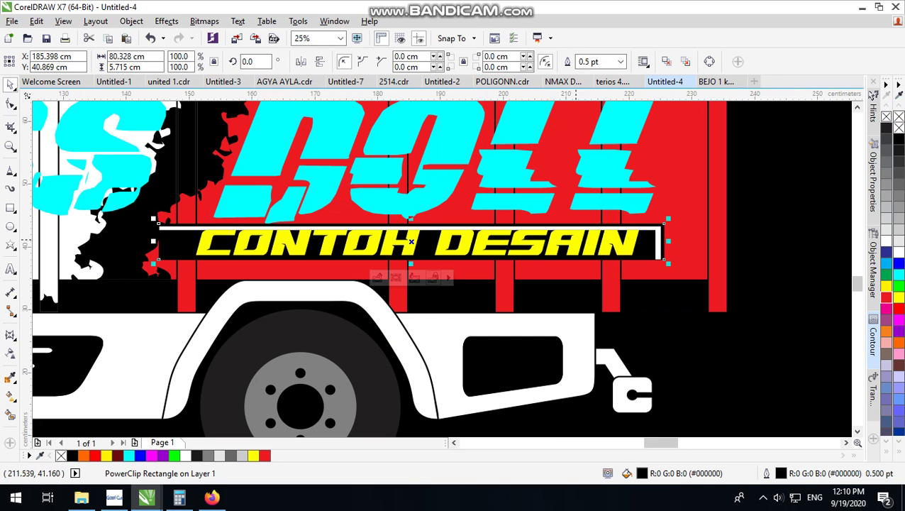
left_click(434, 234)
scroll(435, 228, "up", 1)
left_click_drag(402, 224, 402, 233)
scroll(456, 292, "down", 1)
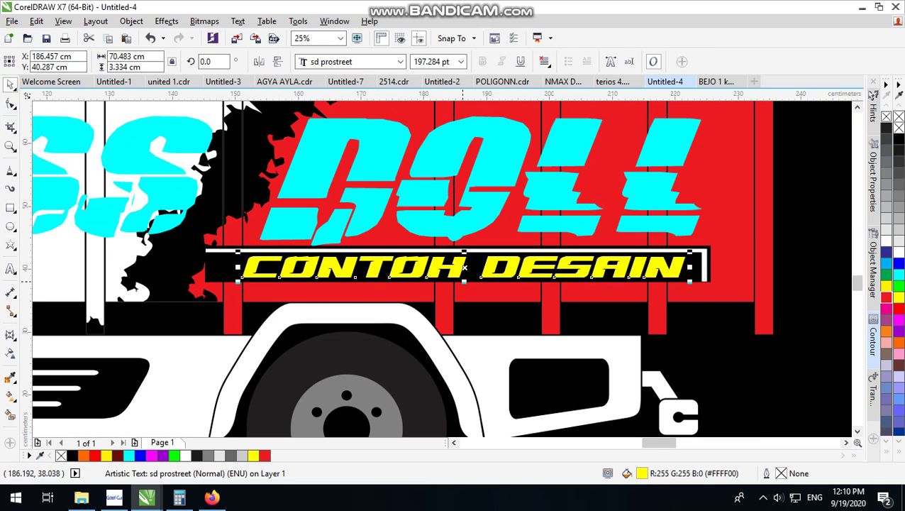
left_click_drag(463, 279, 458, 276)
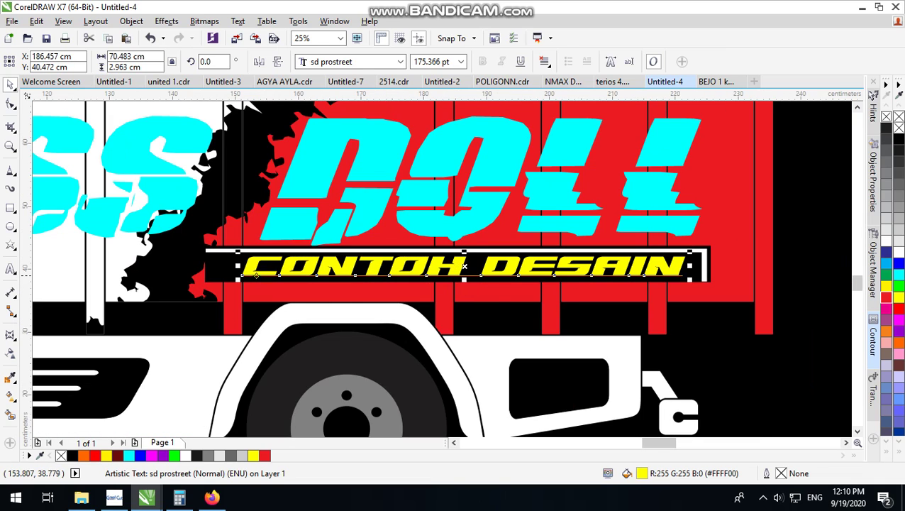
Skew the black caption bar to the right until it is about 82.7 cm wide.
left_click(226, 260)
left_click(226, 260)
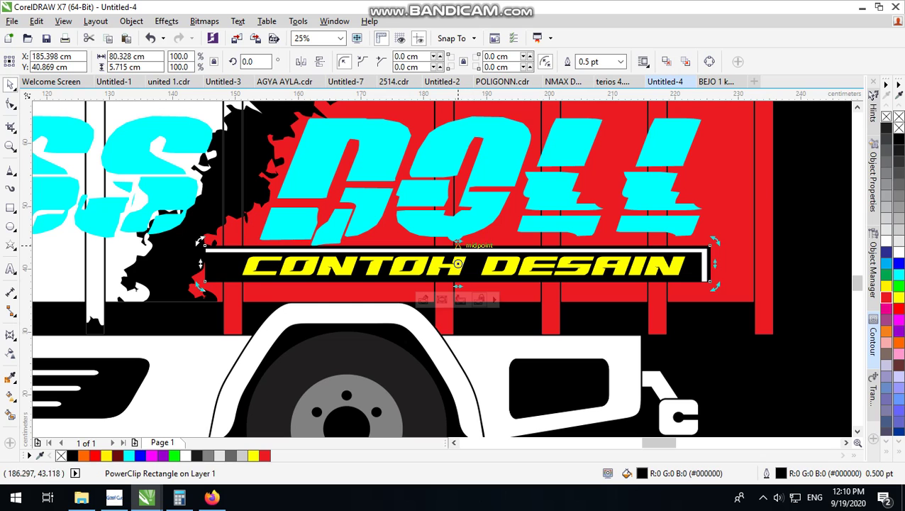
left_click_drag(457, 245, 465, 242)
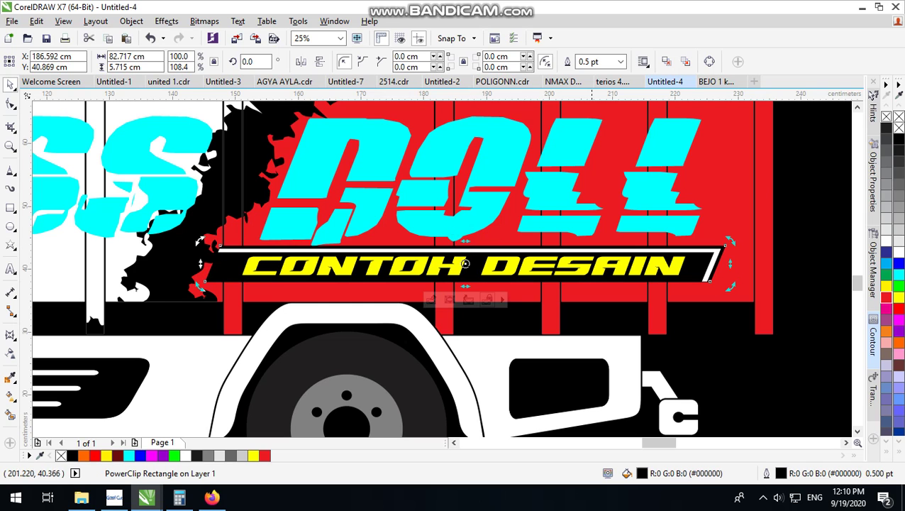
left_click(709, 262)
scroll(690, 273, "up", 1)
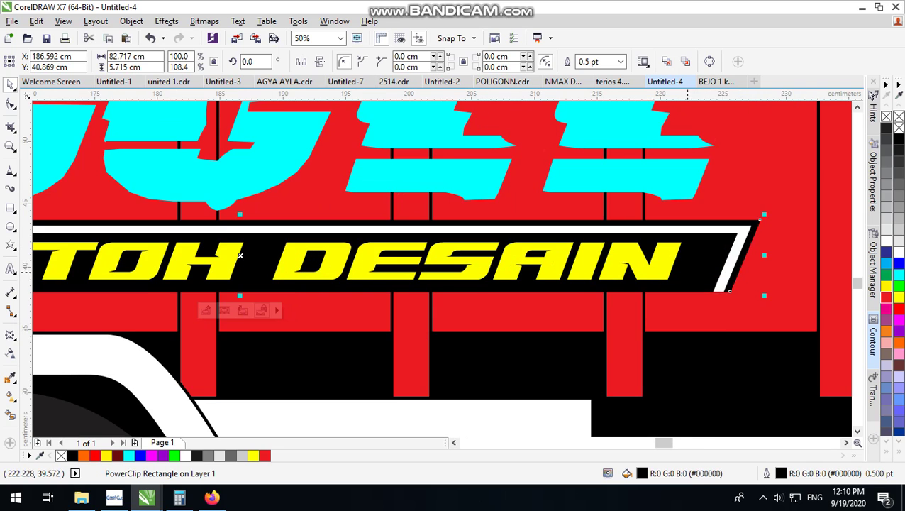
Lower the CONTOH DESAIN caption slightly within the bar and skew it further right, to about 72.4 cm wide.
scroll(636, 278, "down", 1)
left_click(634, 271)
scroll(635, 273, "up", 1)
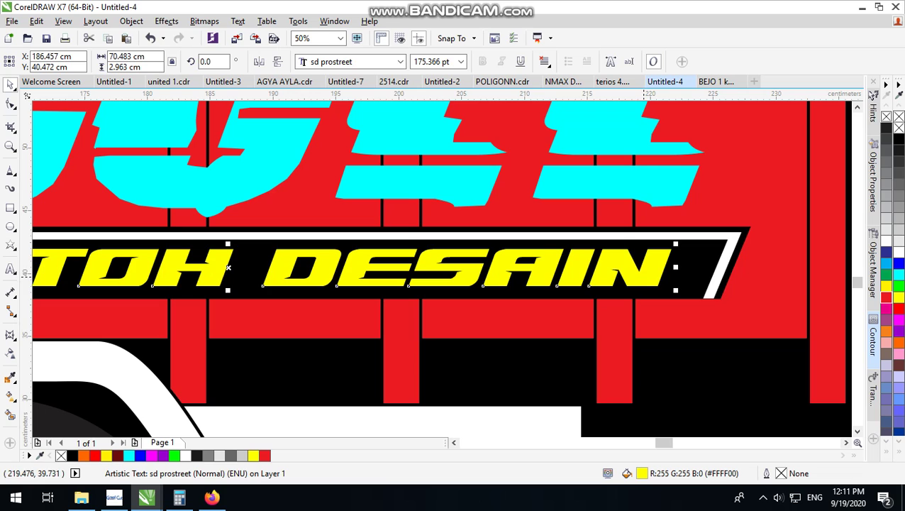
scroll(665, 280, "up", 1)
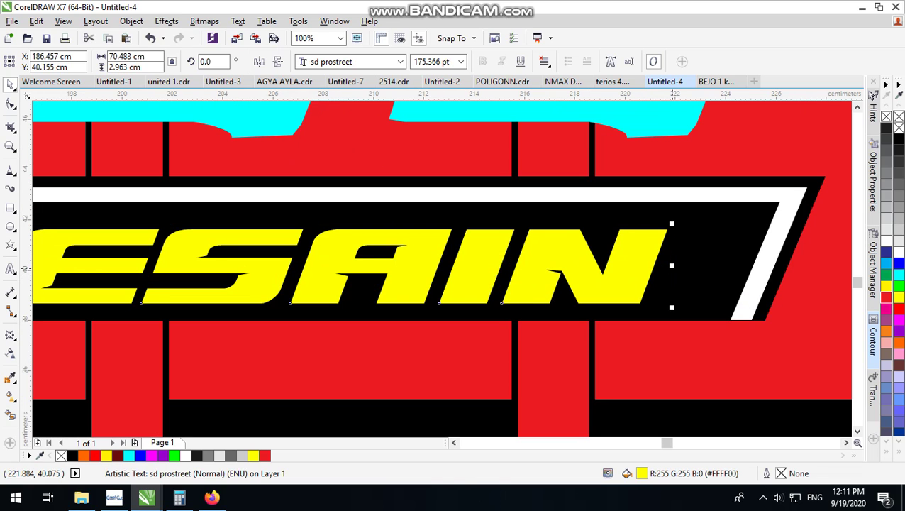
scroll(667, 273, "down", 2)
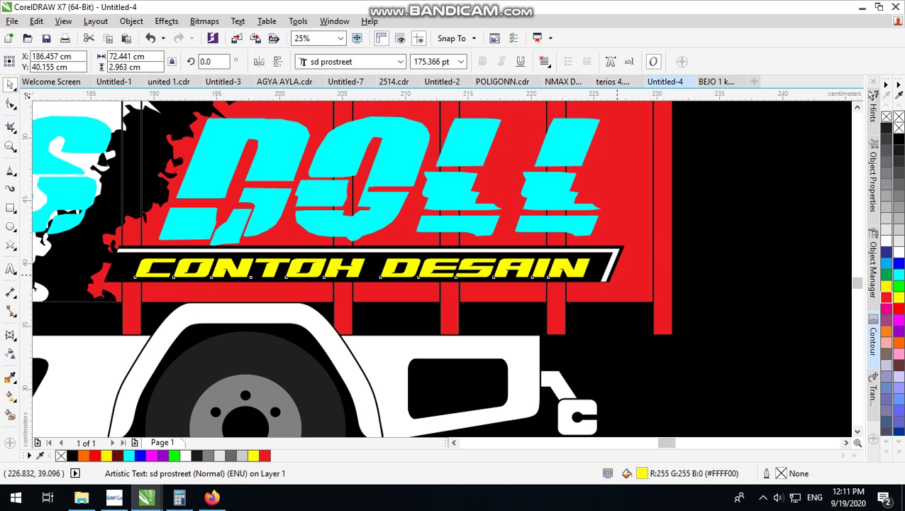
Duplicate the yellow caption slightly up and to the right and select both copies.
scroll(614, 274, "up", 1)
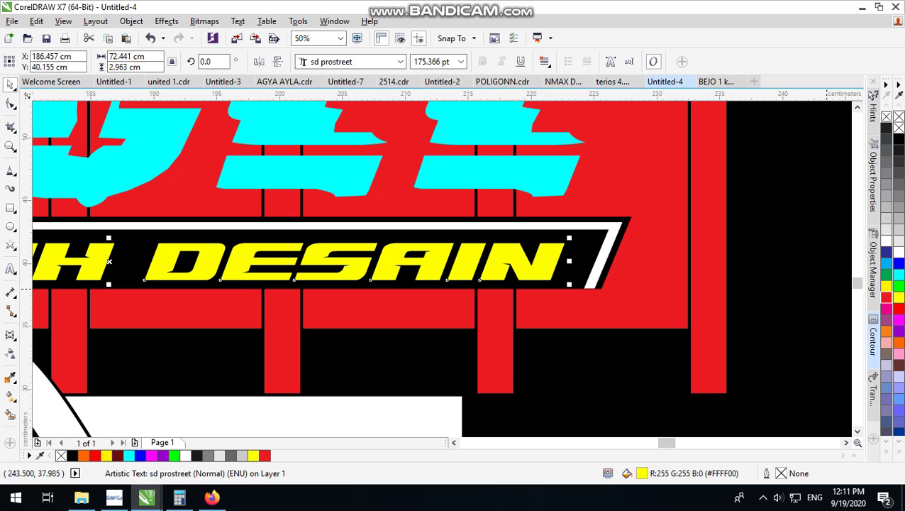
scroll(546, 276, "up", 2)
left_click_drag(554, 234, 579, 221)
left_click(527, 160)
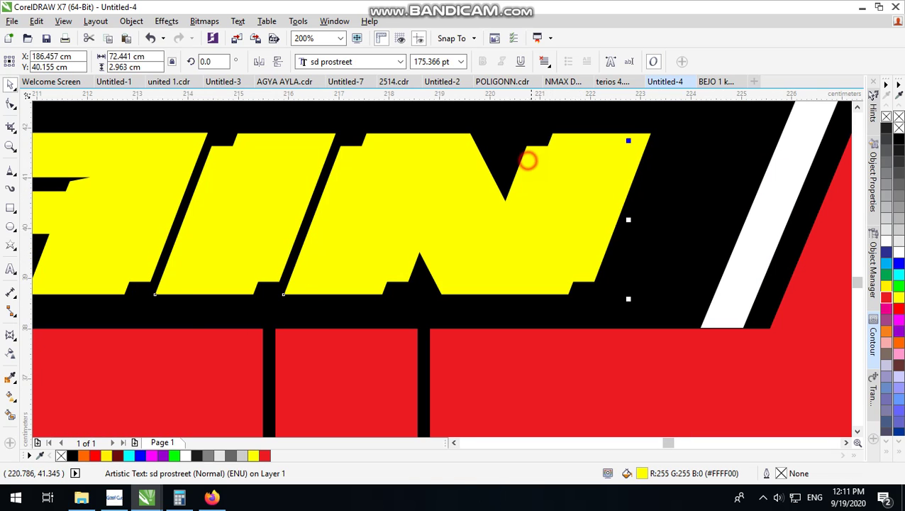
left_click(598, 134, "shift")
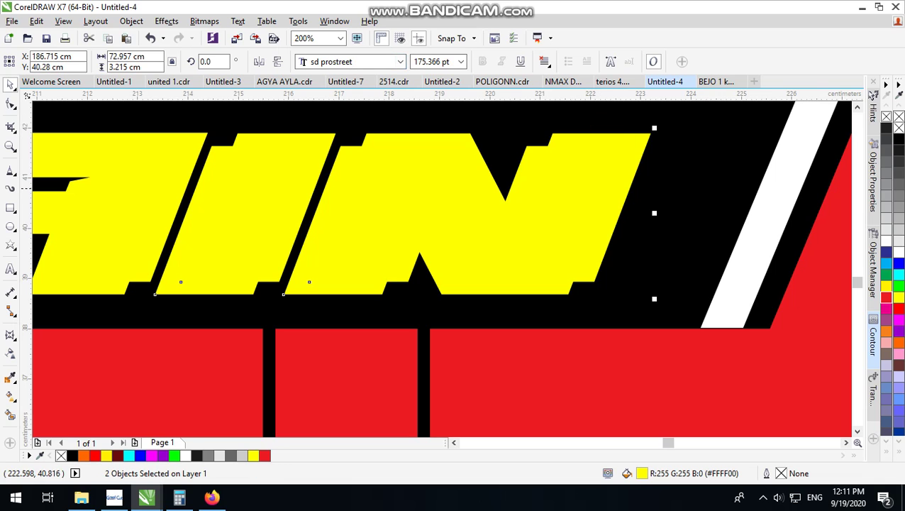
Convert both caption copies to curves, trim one into thin edge strips and shift the strips slightly up and right of the letters.
key("ctrl+q")
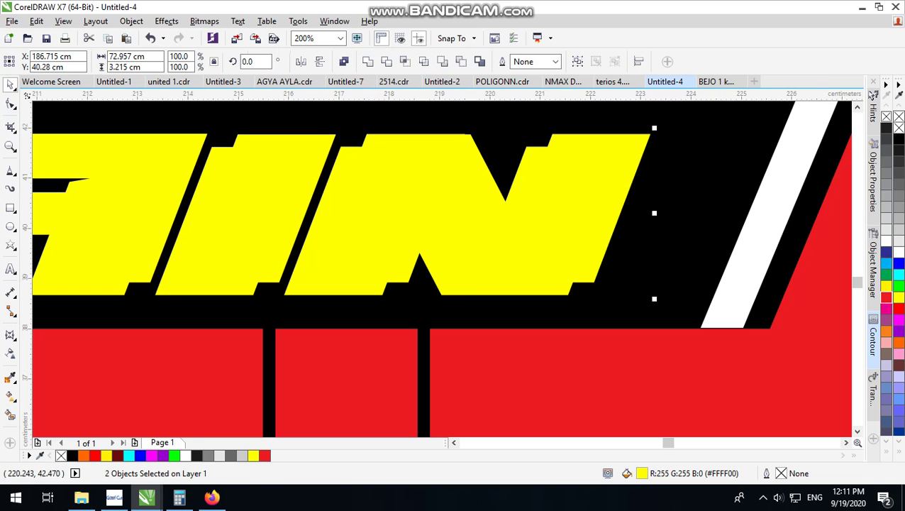
left_click(390, 64)
left_click(506, 132)
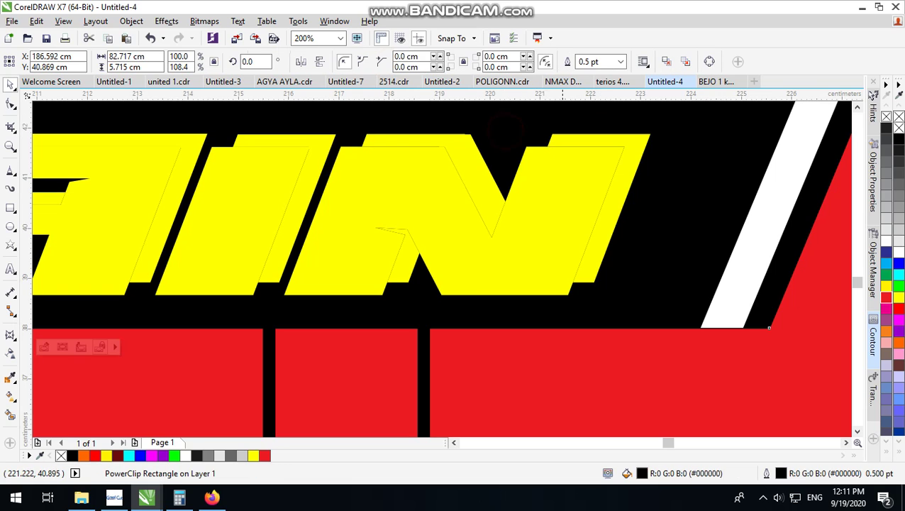
left_click_drag(645, 148, 655, 139)
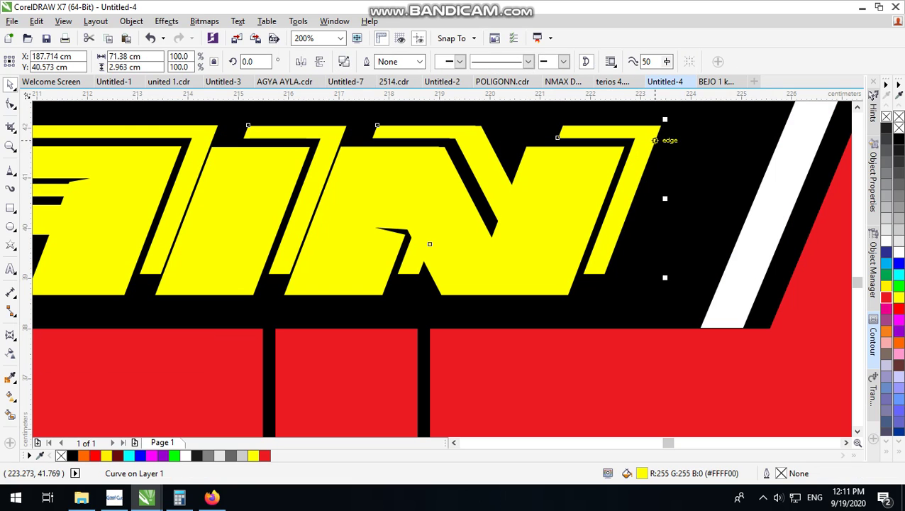
scroll(621, 172, "down", 2)
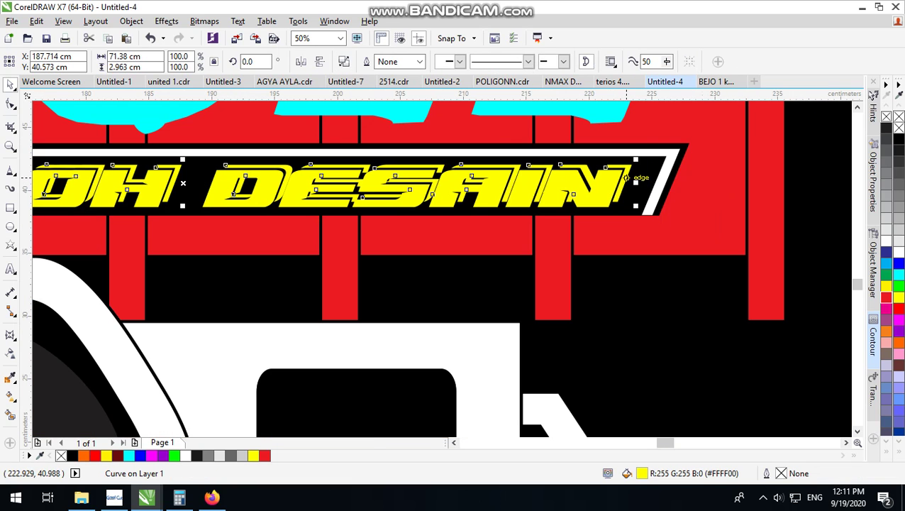
Nudge the yellow edge strips right, trim away their overlap with the caption letters and offset the trimmed strips slightly up and left.
scroll(627, 177, "up", 4)
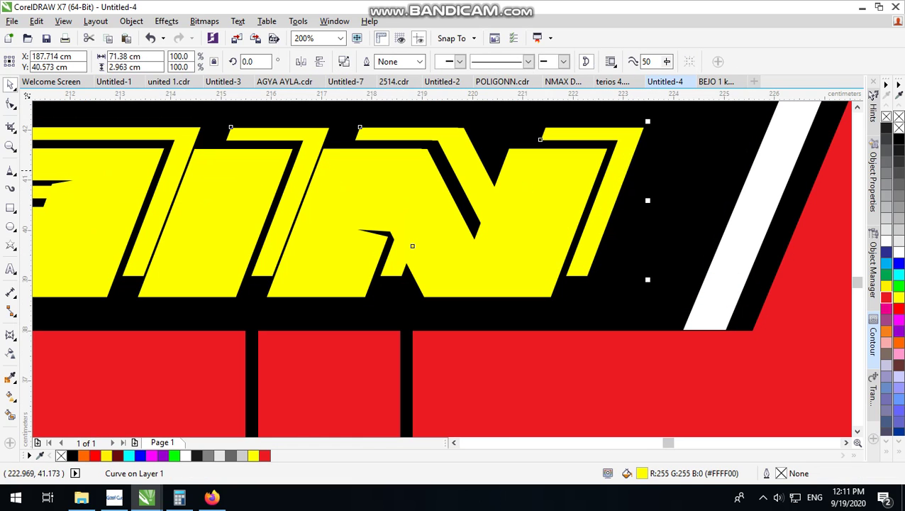
left_click_drag(622, 170, 632, 169)
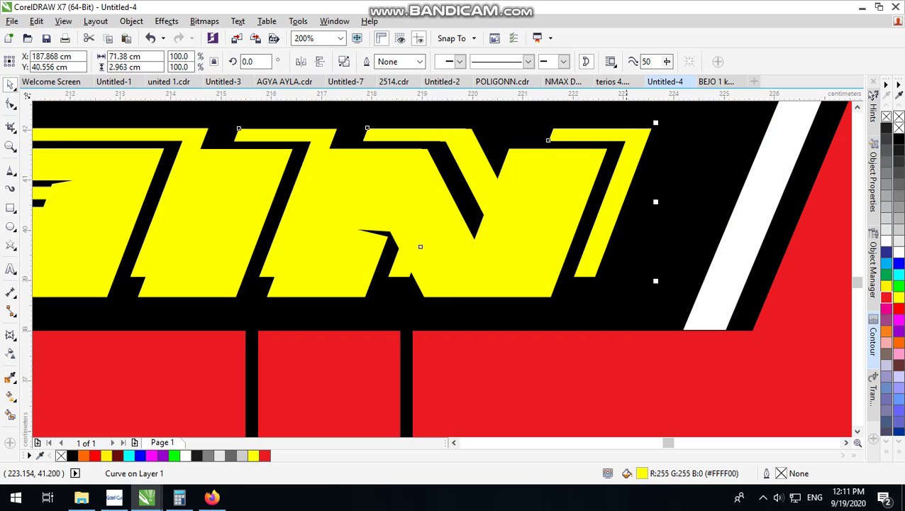
left_click(555, 180)
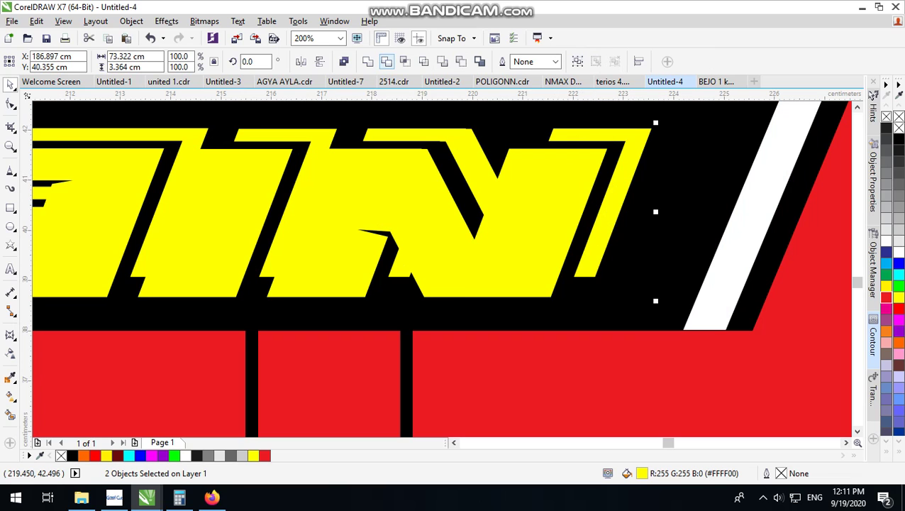
left_click(386, 61)
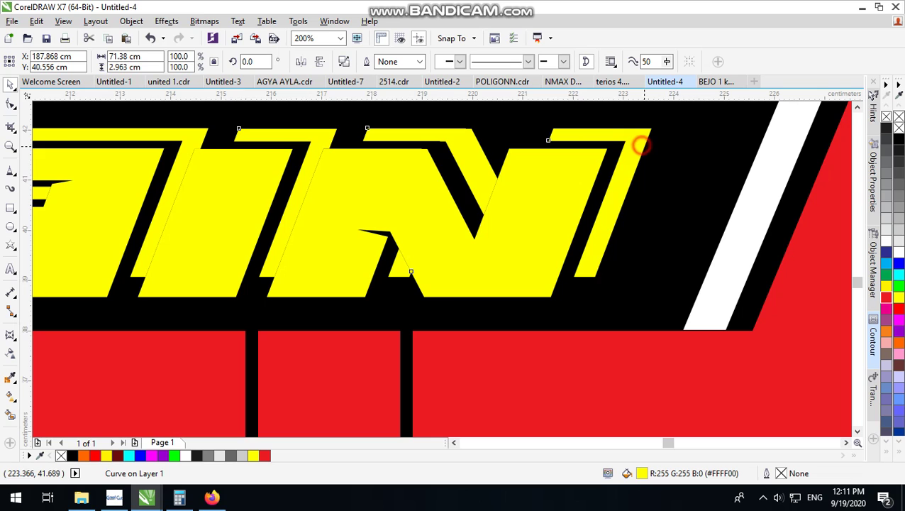
left_click(551, 176)
left_click_drag(631, 143, 625, 140)
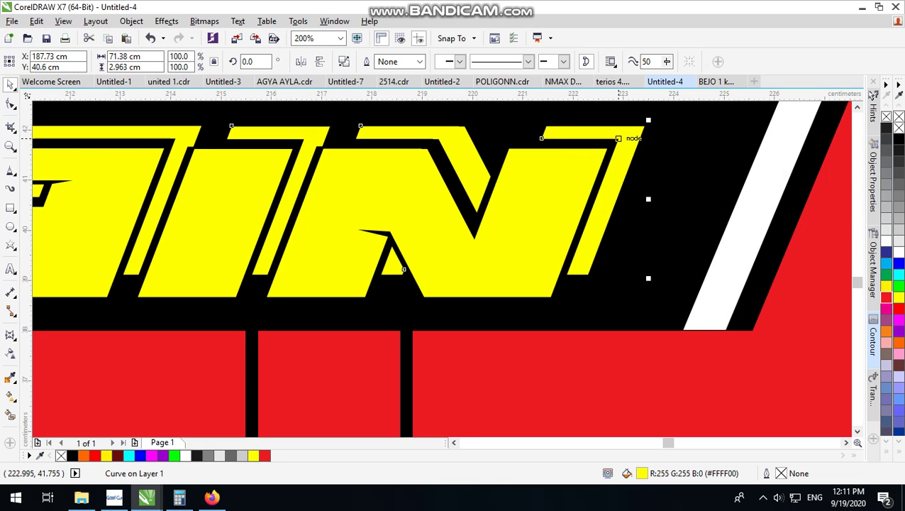
Fill the offset edge strips behind the CONTOH DESAIN letters with orange #FF6600.
scroll(594, 175, "down", 2)
scroll(592, 176, "down", 2)
scroll(592, 181, "up", 2)
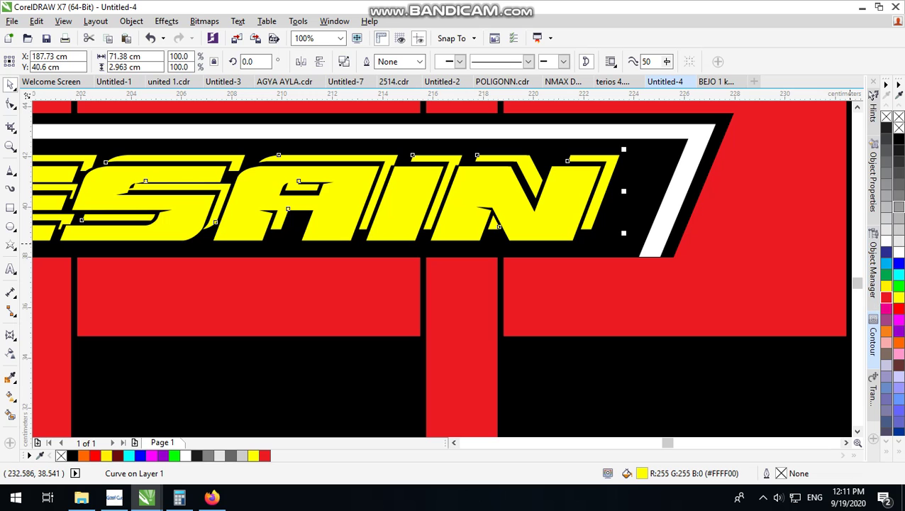
left_click(897, 342)
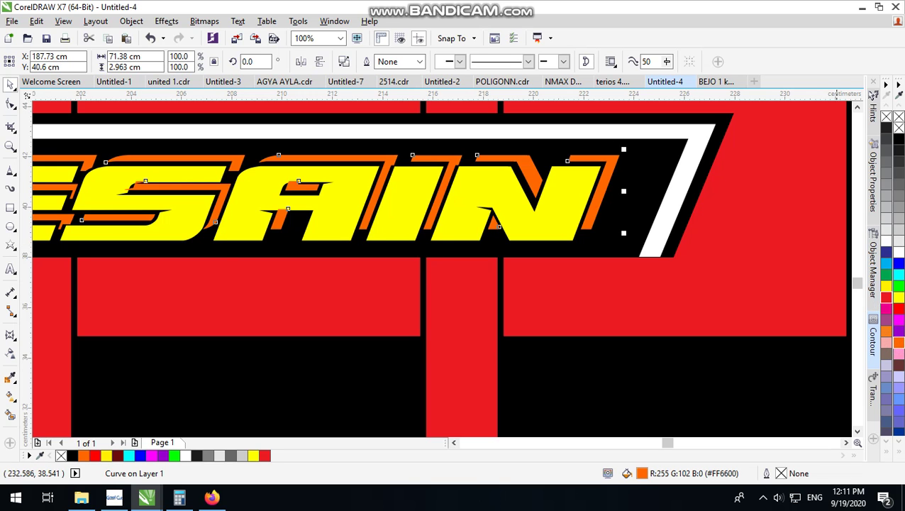
scroll(459, 243, "down", 2)
left_click(602, 196)
scroll(541, 218, "down", 1)
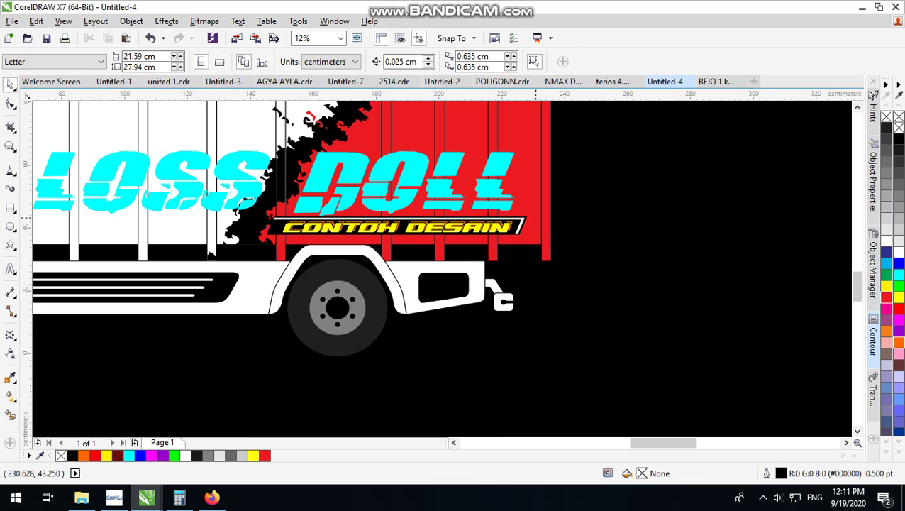
Apply a one-step inside contour of 0.153 cm with a dark fill to the yellow caption letters and break the contour group apart.
scroll(407, 229, "up", 1)
scroll(443, 230, "down", 1)
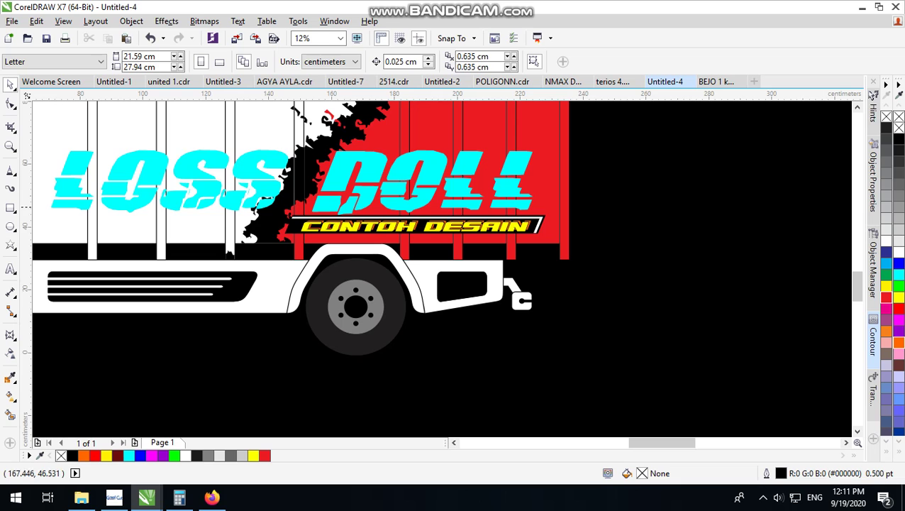
scroll(352, 213, "up", 1)
scroll(638, 252, "up", 1)
left_click(656, 257)
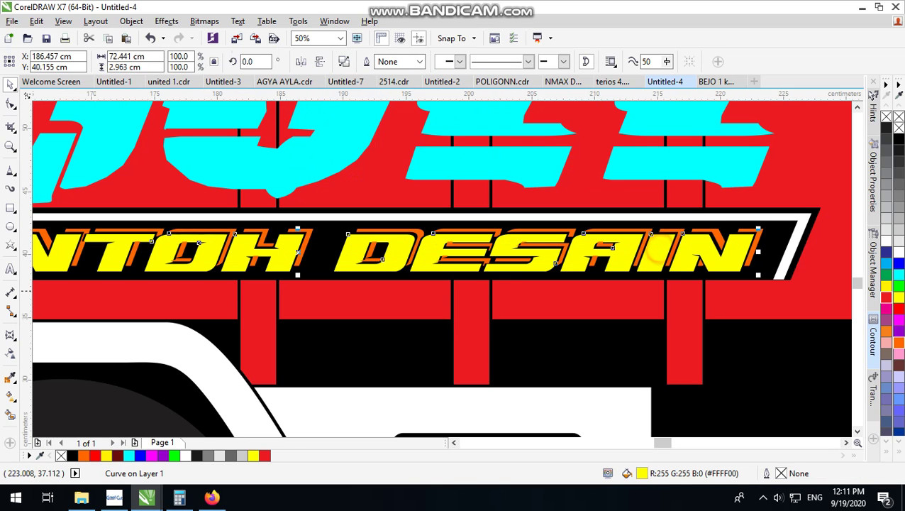
left_click(873, 339)
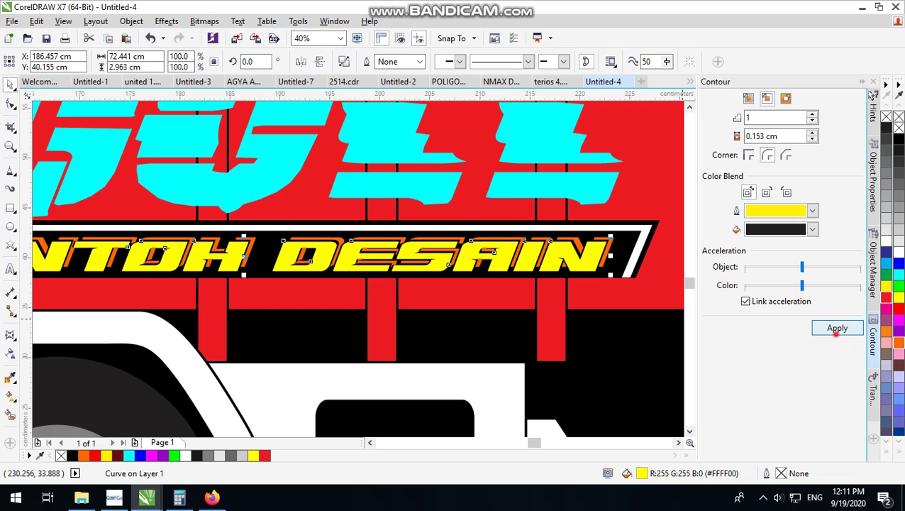
left_click(837, 328)
left_click(131, 20)
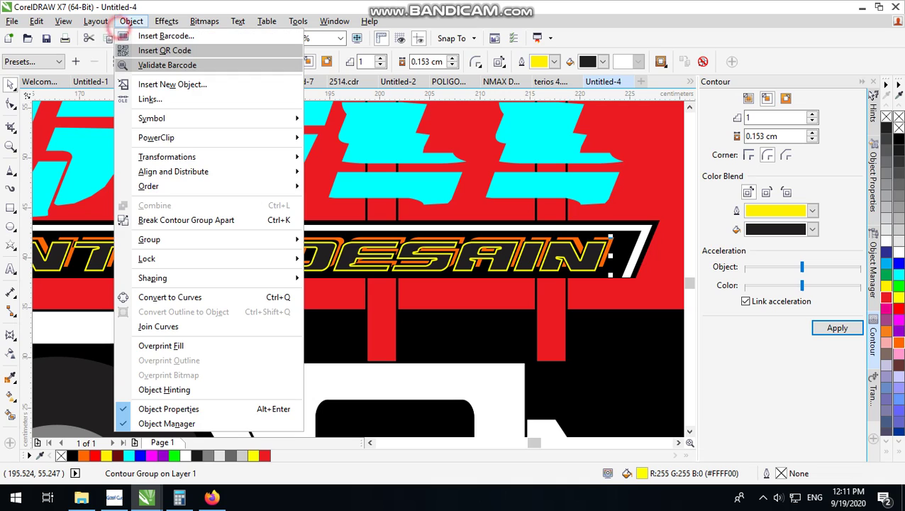
left_click(164, 219)
Draw a rectangle about 107.1 cm wide and 6.9 cm high covering the upper half of the CONTOH DESAIN caption.
key("F4")
scroll(423, 255, "up", 2)
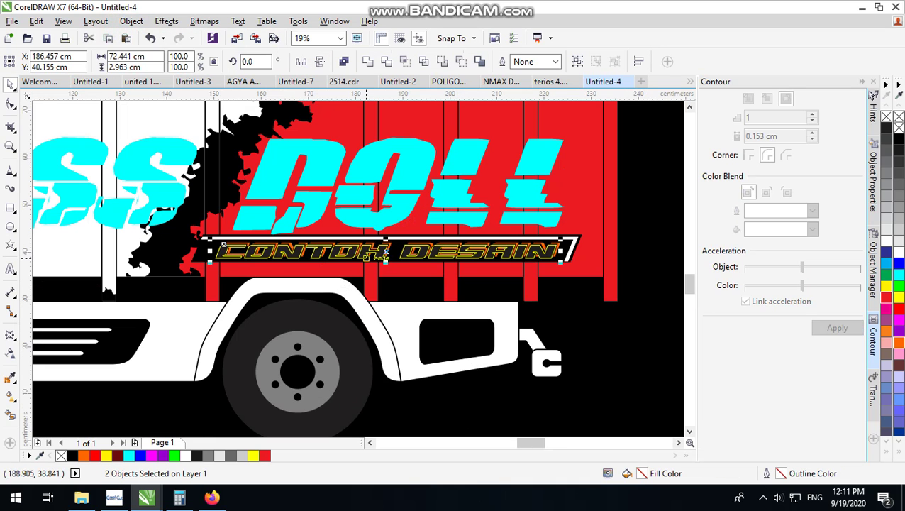
scroll(385, 251, "up", 3)
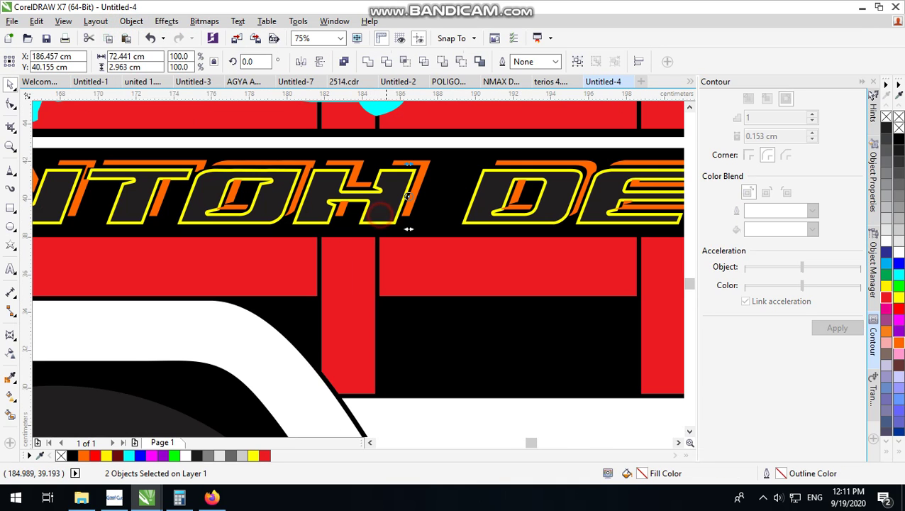
scroll(409, 228, "down", 3)
key("F6")
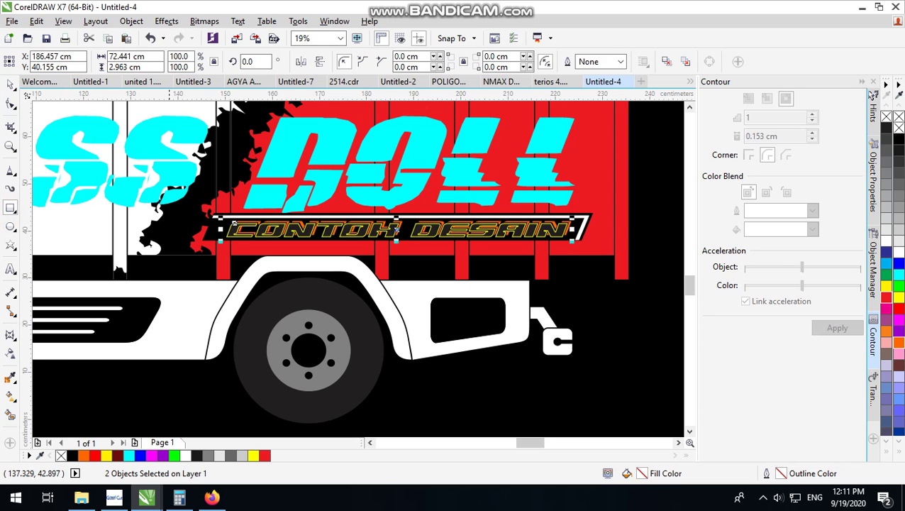
mouse_move(160, 198)
left_mouse_down()
mouse_move(560, 255)
mouse_move(570, 239)
mouse_move(603, 233)
left_mouse_up()
left_click(10, 84)
Trim the upper half off the dark inner letters with the rectangle and delete the rectangle.
scroll(480, 218, "up", 3)
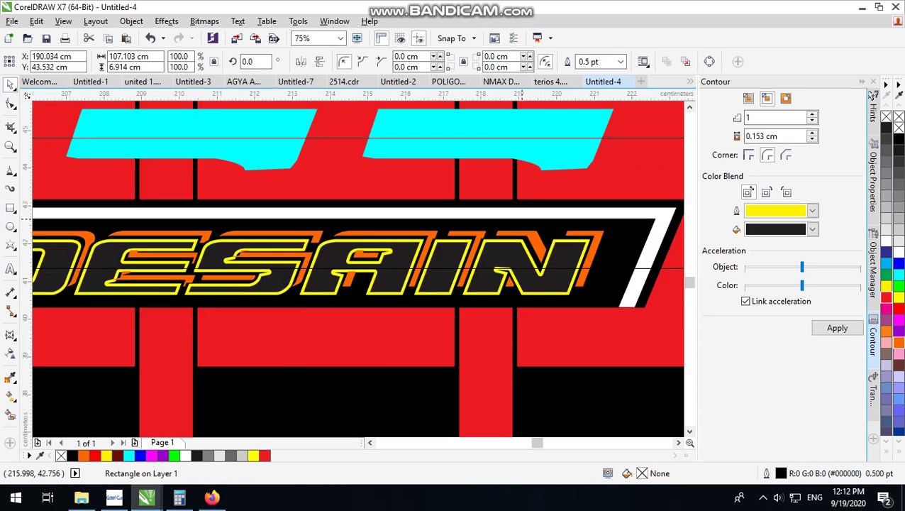
left_click(448, 348, "shift")
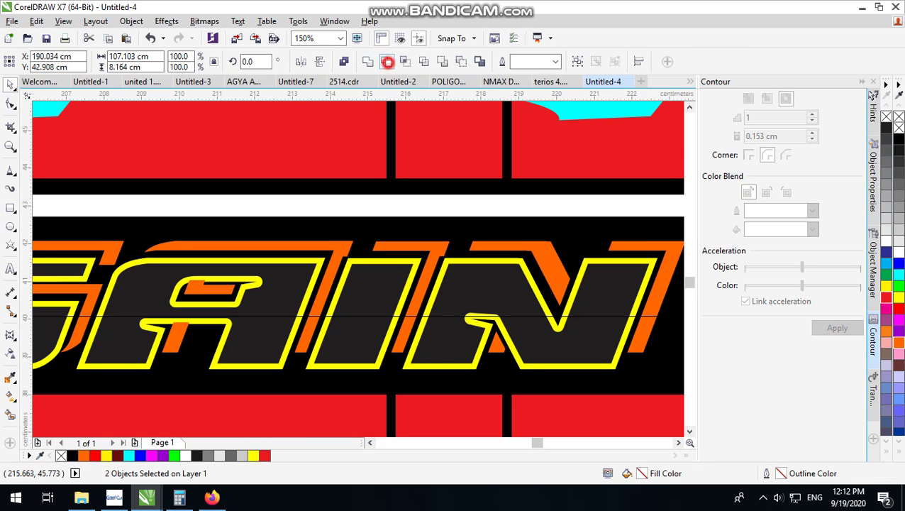
left_click(387, 62)
scroll(474, 223, "down", 2)
left_click(597, 210)
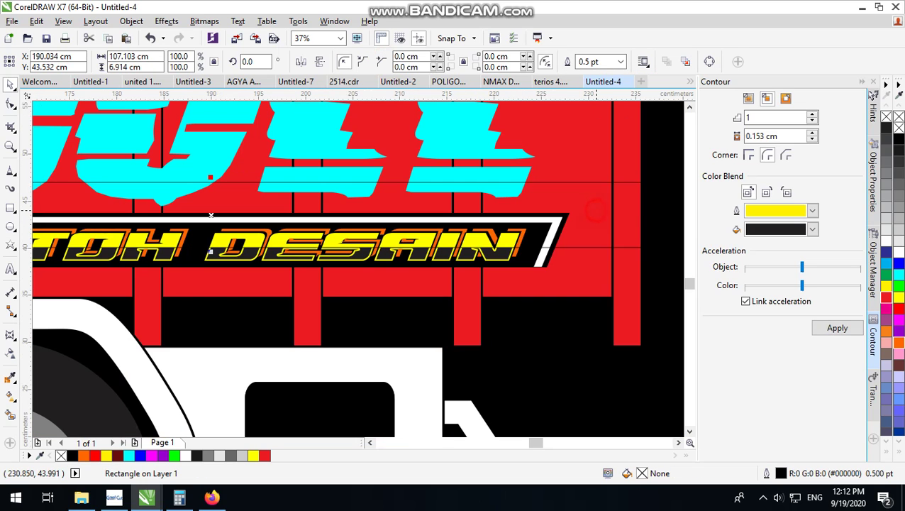
key("Escape")
Fill the remaining lower halves of the inner caption letters with dark yellow, RGB 191, 191, 0.
scroll(511, 248, "up", 6)
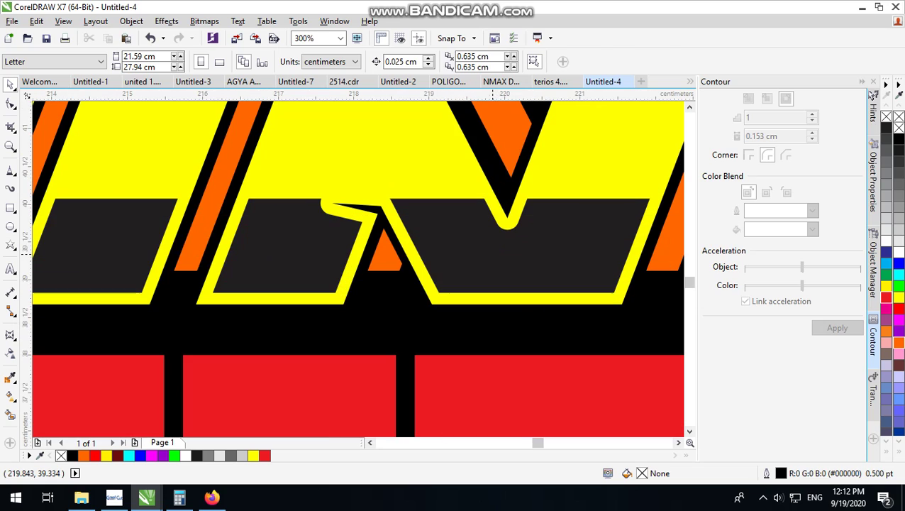
left_click(493, 254)
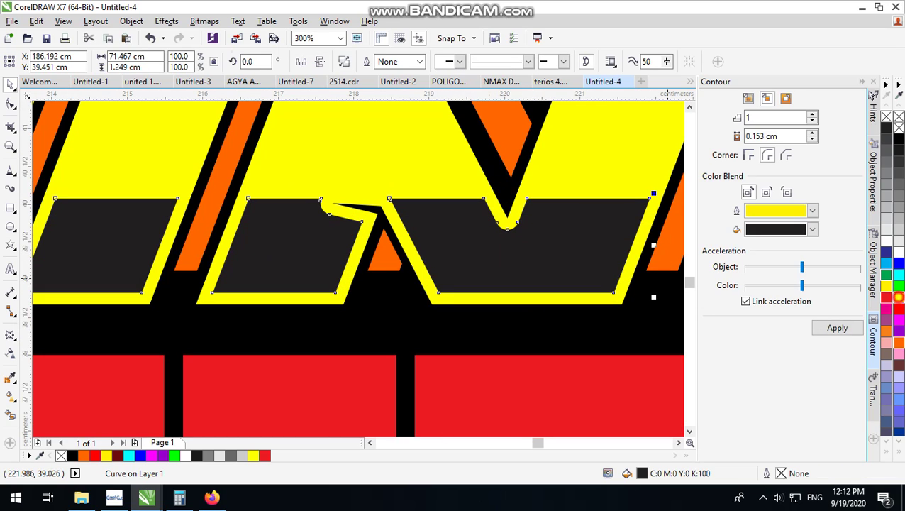
left_click(899, 297)
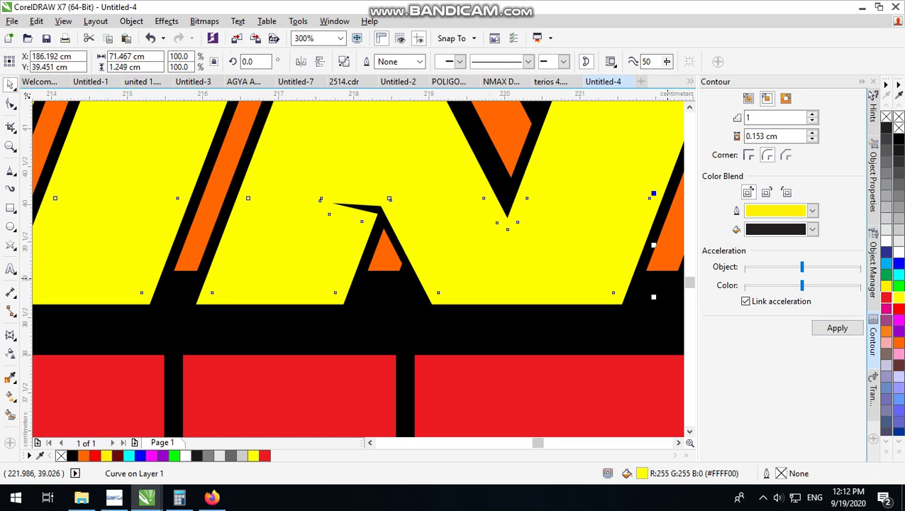
key("F11")
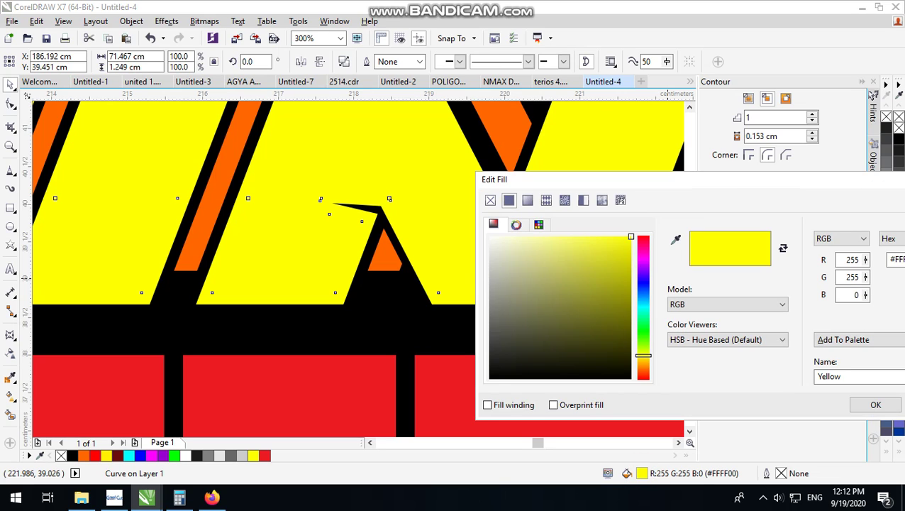
mouse_move(631, 237)
left_mouse_down()
mouse_move(567, 236)
mouse_move(631, 280)
mouse_move(631, 271)
left_mouse_up()
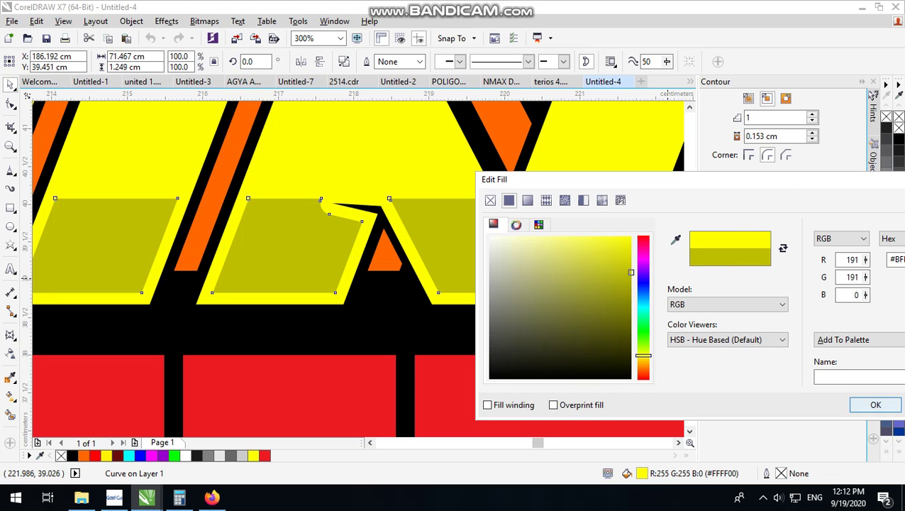
left_click(875, 405)
scroll(539, 278, "down", 5)
left_click(613, 255)
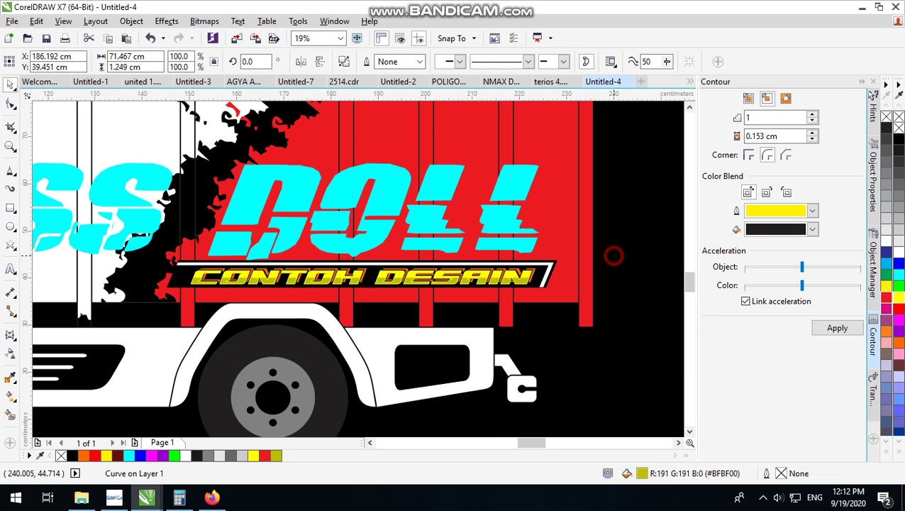
Apply a one-step inside contour of 0.653 cm to the cyan LOSS DOLL lettering and break the contour group apart.
left_click(436, 205)
scroll(467, 240, "down", 1)
scroll(410, 236, "up", 2)
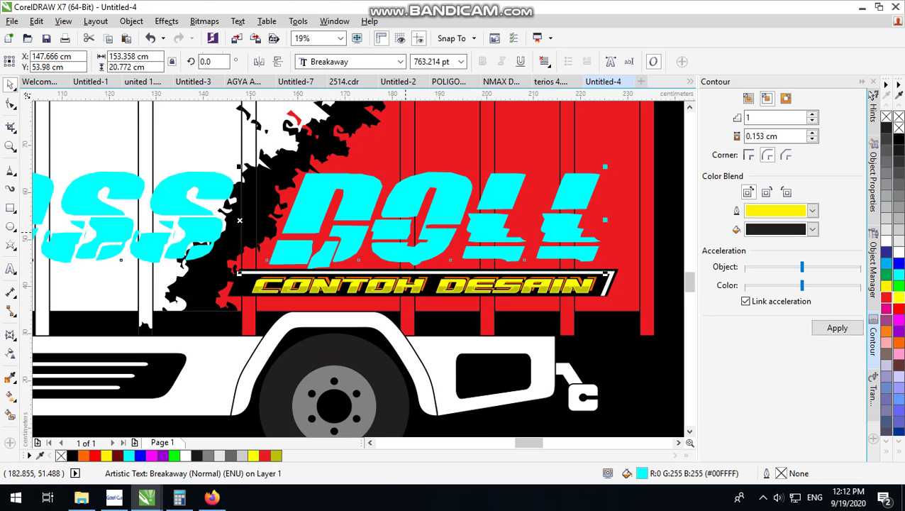
left_click(837, 328)
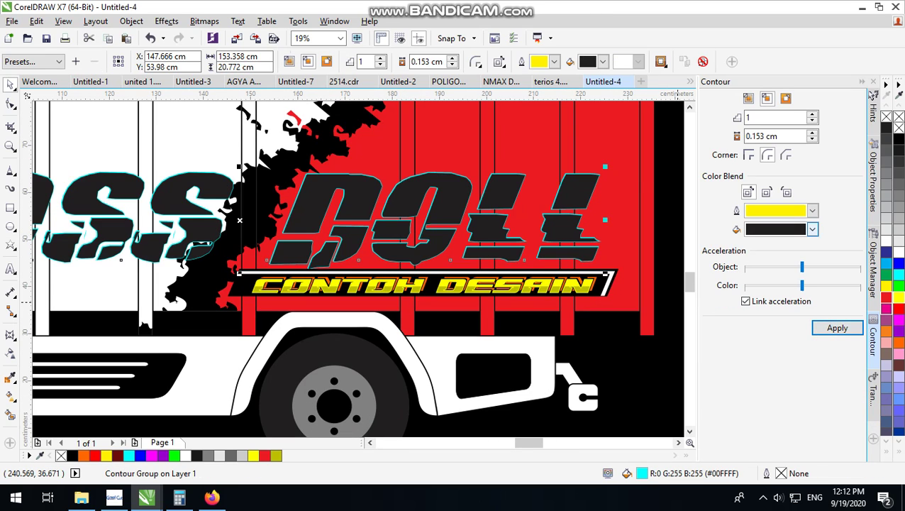
left_click(785, 98)
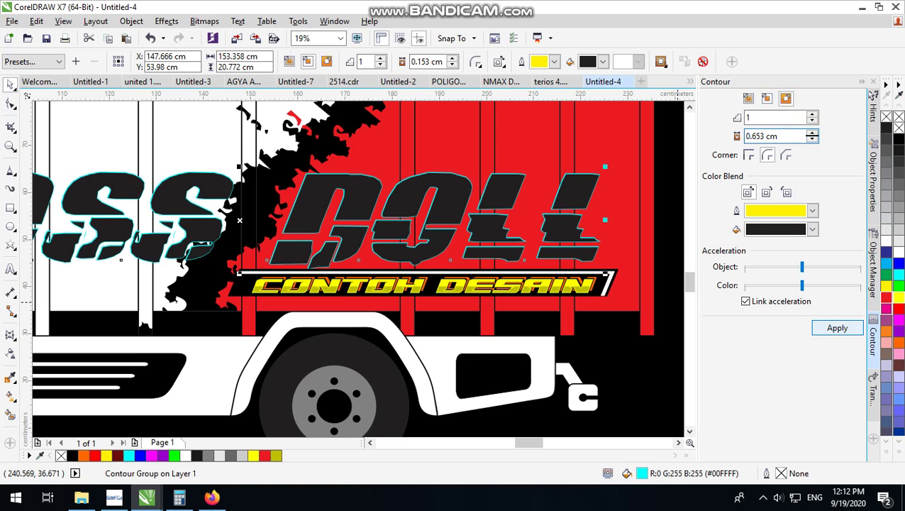
left_click(837, 328)
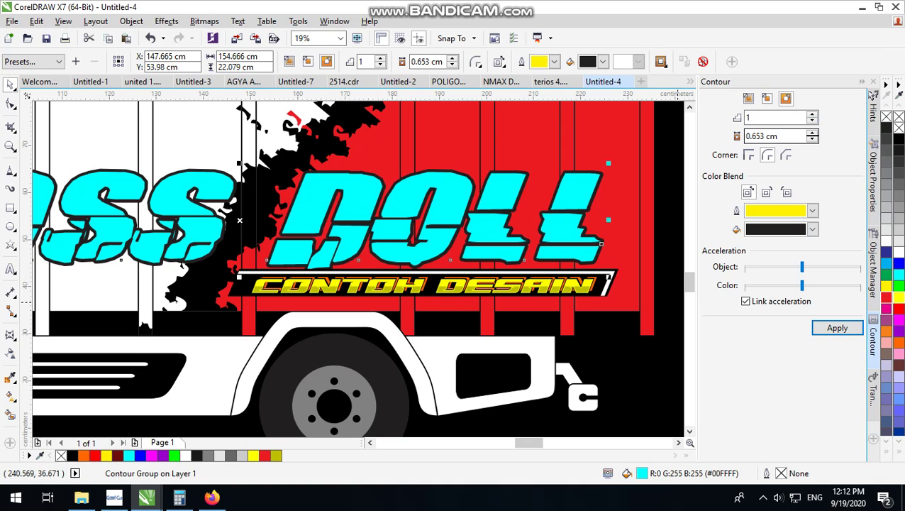
left_click(785, 98)
left_click(843, 327)
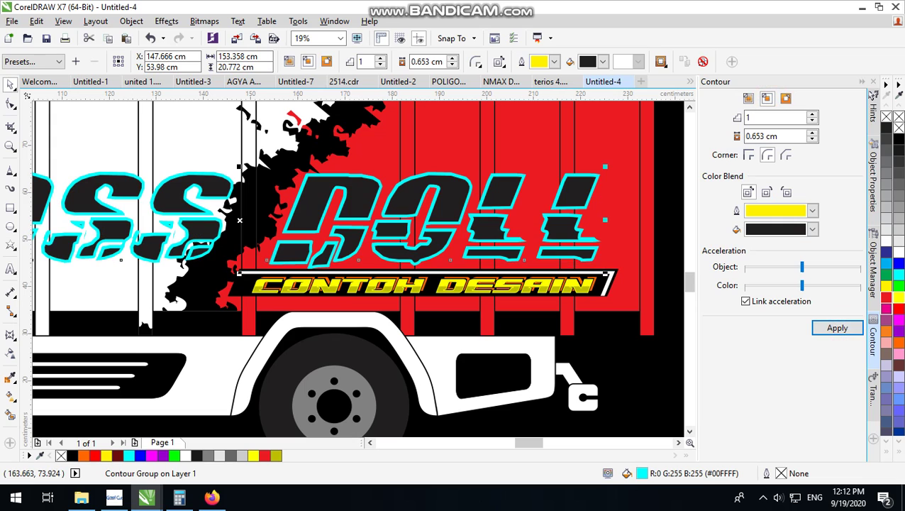
left_click(132, 20)
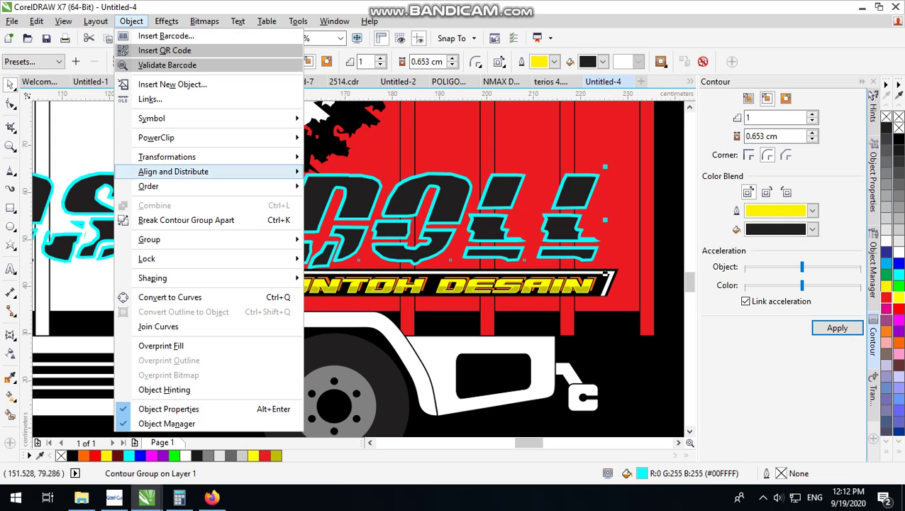
left_click(177, 220)
Add a one-step outside contour of 0.653 cm with a dark fill around the cyan LOSS DOLL text.
left_click(516, 118)
scroll(549, 197, "up", 1)
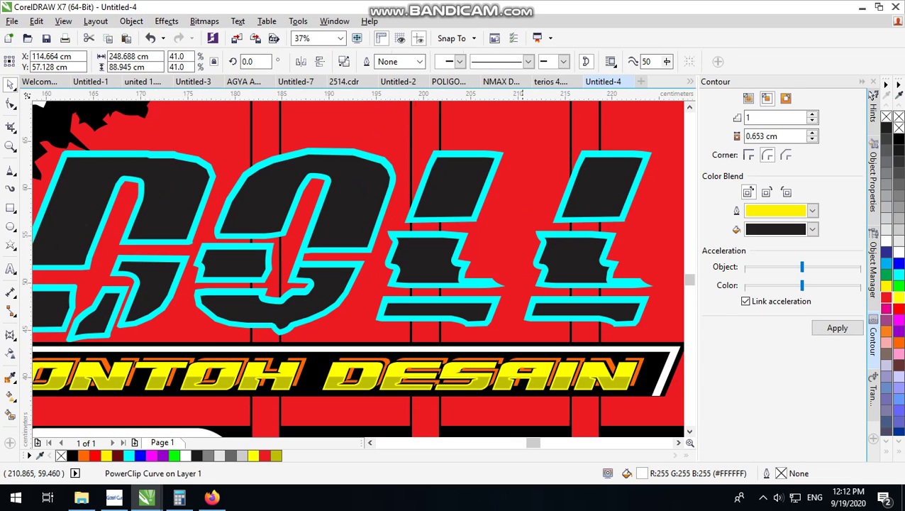
left_click(494, 155)
left_click(785, 98)
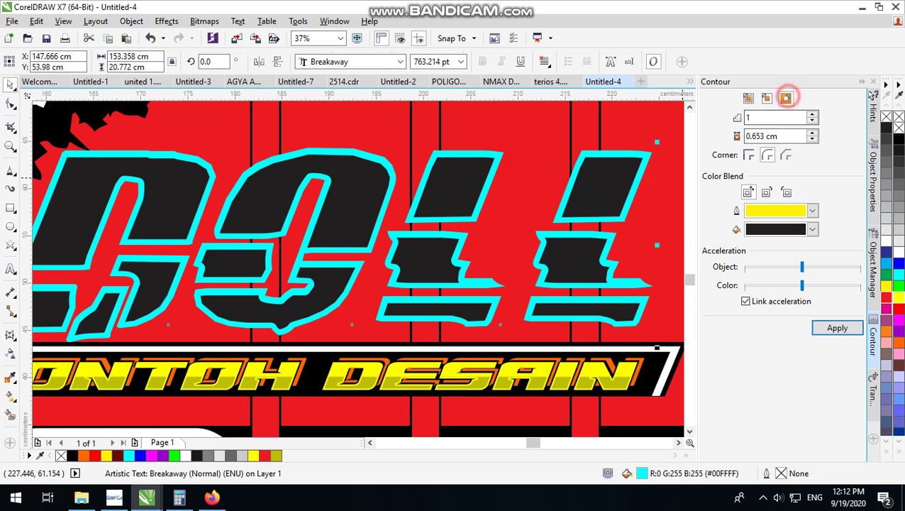
left_click(838, 327)
scroll(260, 217, "down", 4)
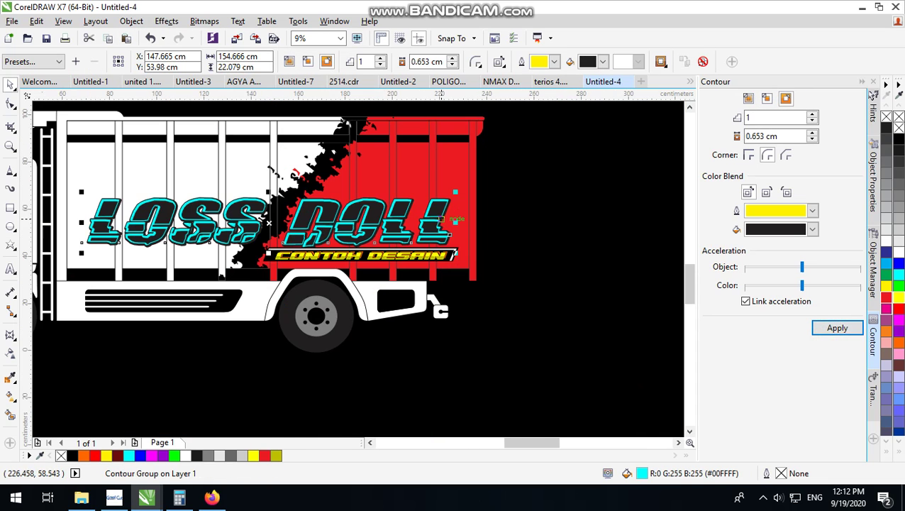
Break the outside contour group of the cyan LOSS DOLL lettering apart.
scroll(670, 205, "up", 6)
left_click(474, 176)
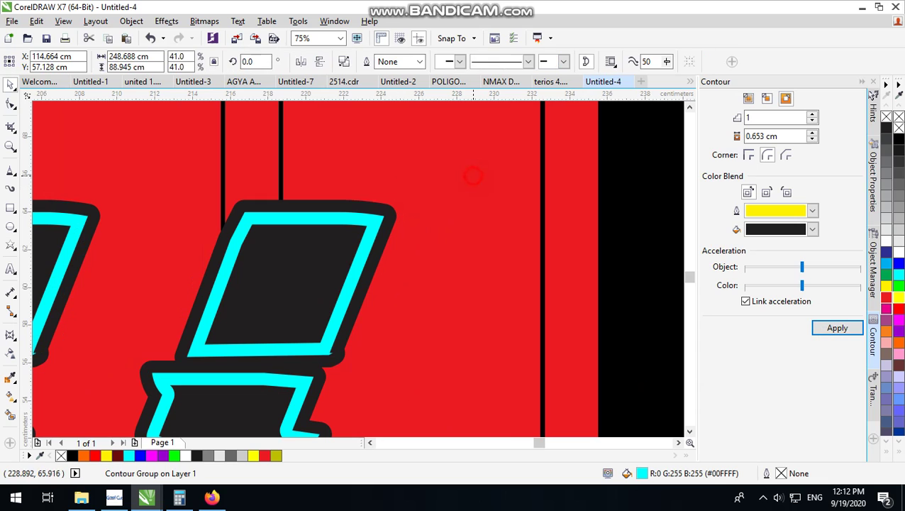
left_click(388, 211)
left_click(132, 20)
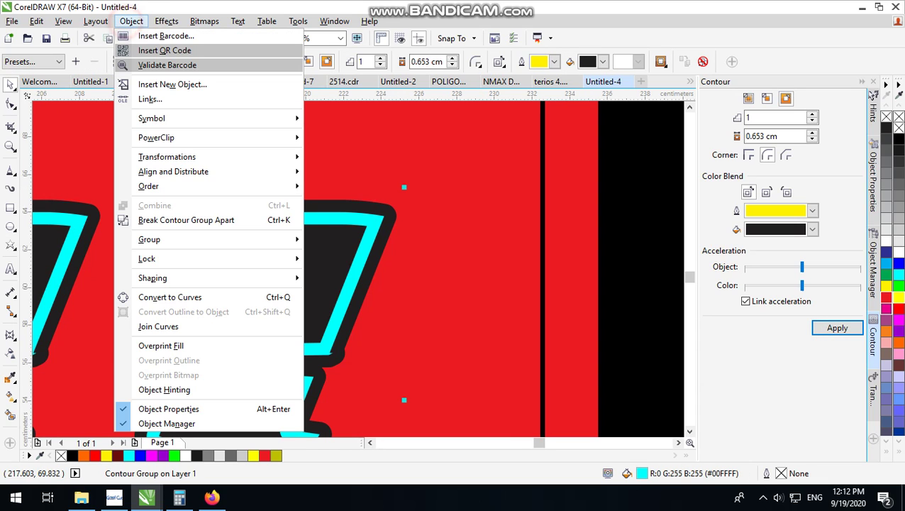
left_click(157, 219)
left_click(412, 173)
Duplicate the dark outer contour, offset about 1.5 cm to the right and 0.3 cm upward.
scroll(400, 220, "up", 2)
left_click(366, 202)
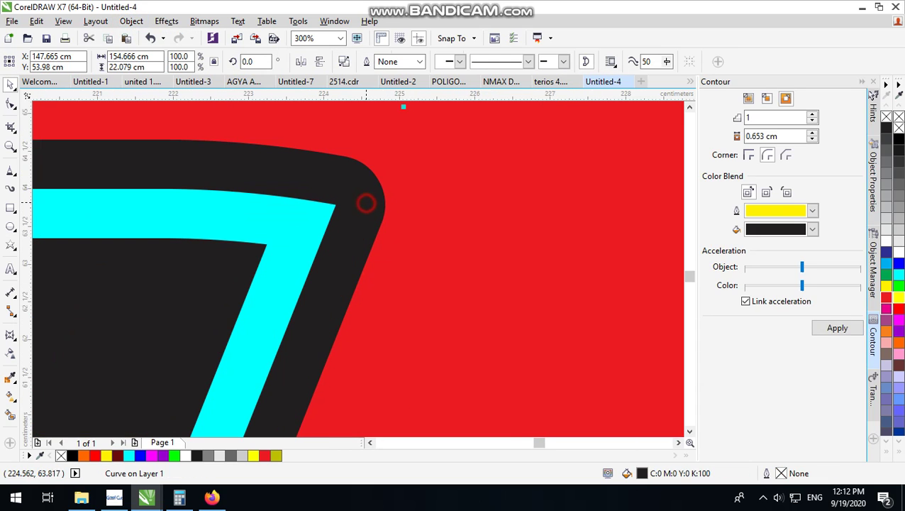
left_click_drag(366, 189, 480, 163)
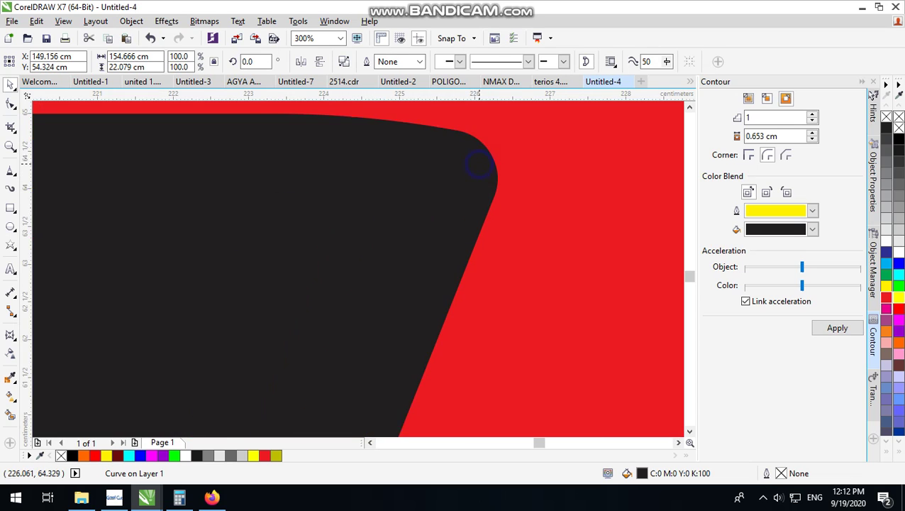
scroll(481, 162, "down", 2)
scroll(319, 171, "up", 2)
Weld the offset copy to the original dark contour as a black backing behind the cyan lettering.
left_click(283, 141, "shift")
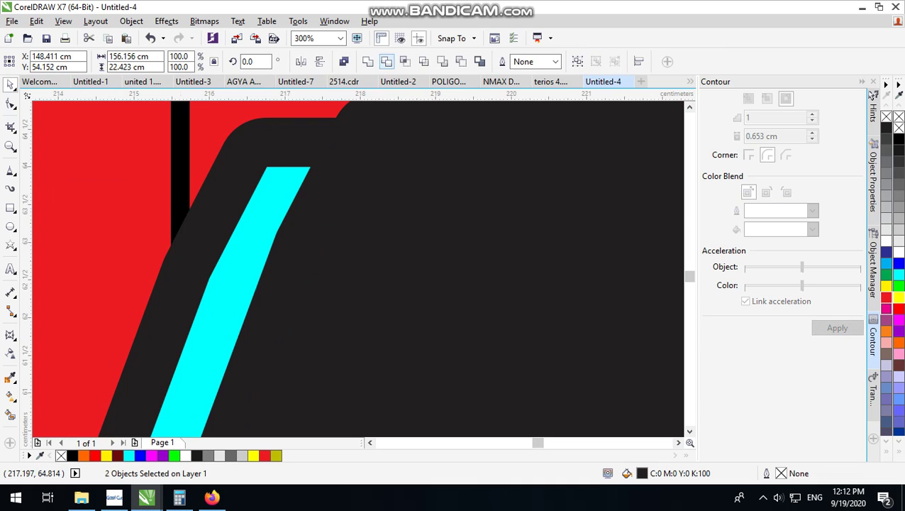
left_click(368, 60)
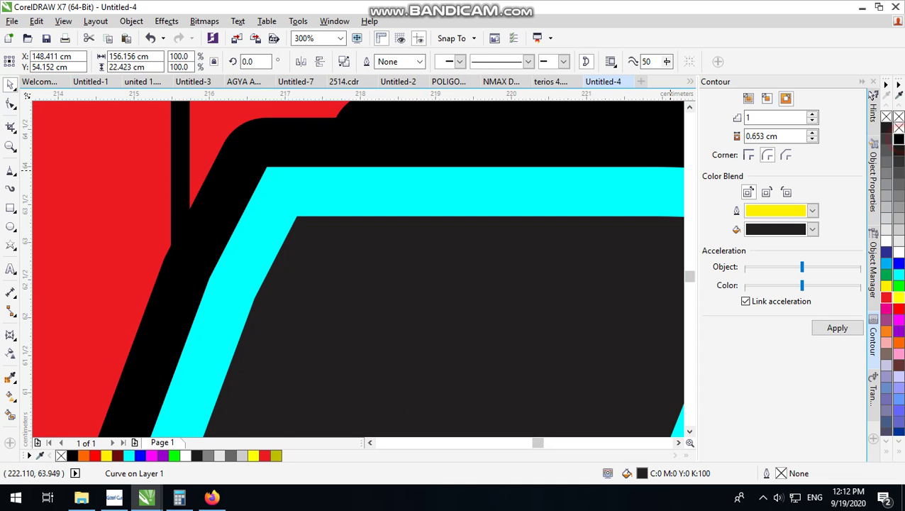
scroll(461, 217, "down", 6)
left_click(460, 217)
scroll(460, 217, "down", 1)
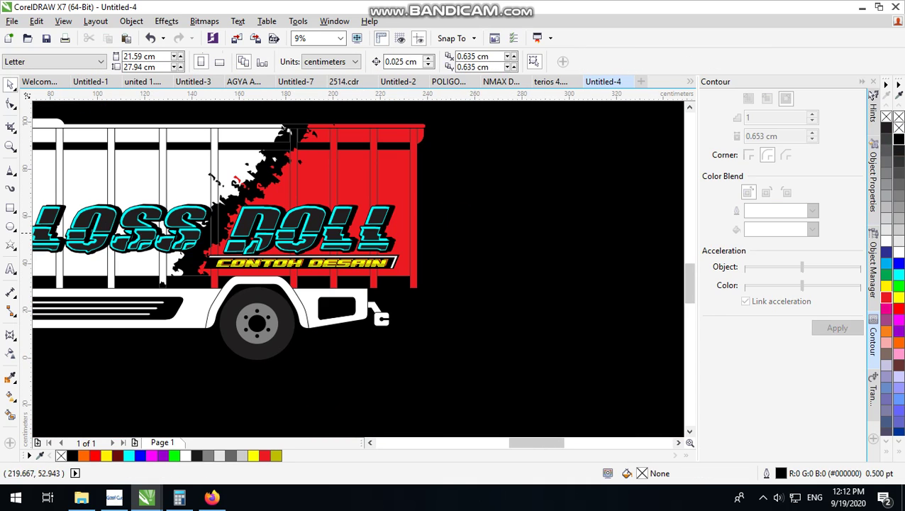
Fill the dark inner LOSS DOLL letters with blue, RGB 0, 0, 255.
scroll(355, 220, "up", 1)
left_click(395, 206)
scroll(487, 224, "down", 1)
scroll(346, 130, "down", 1)
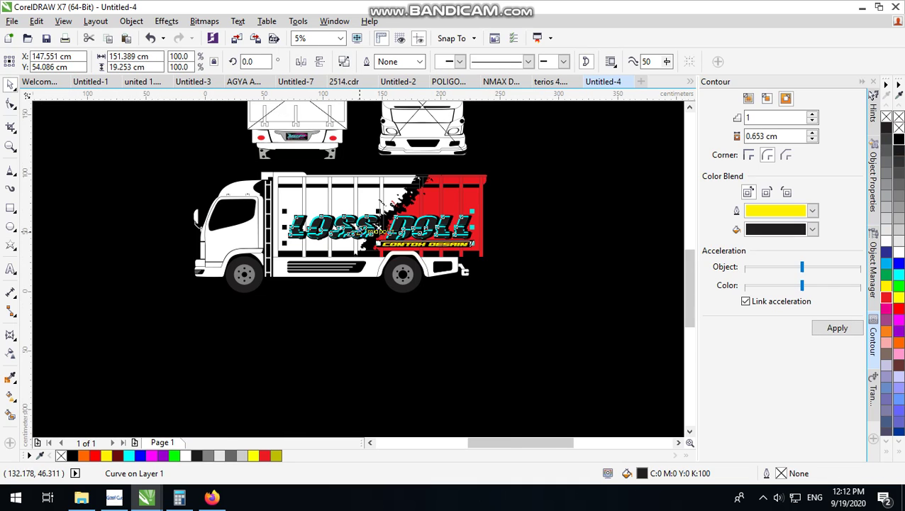
scroll(435, 230, "up", 3)
scroll(436, 230, "down", 2)
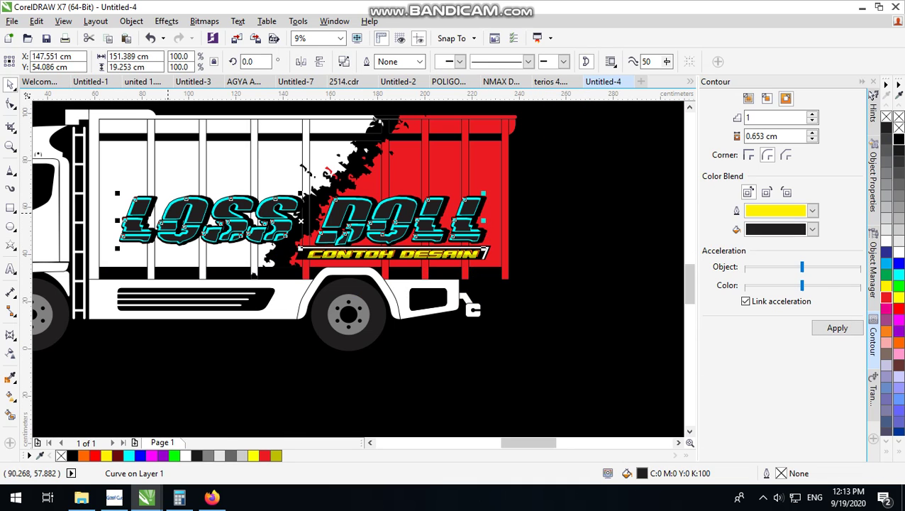
left_click(897, 273)
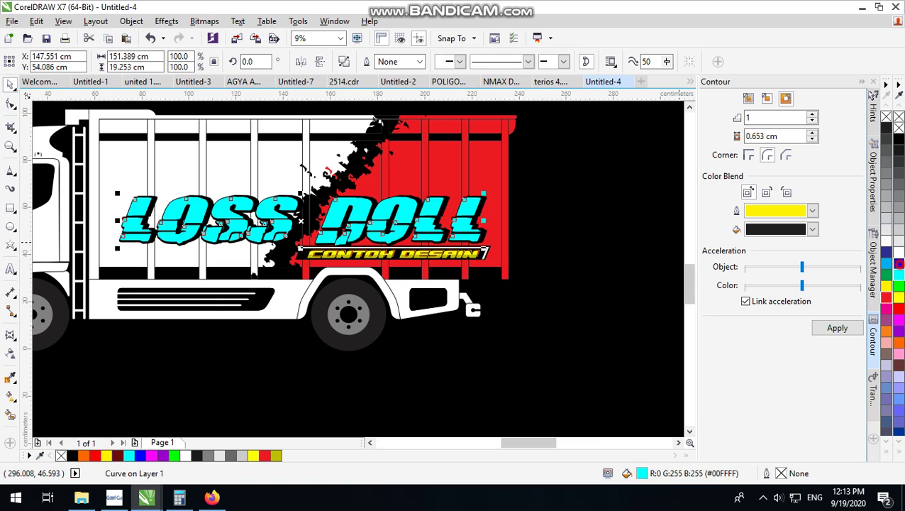
left_click(898, 264)
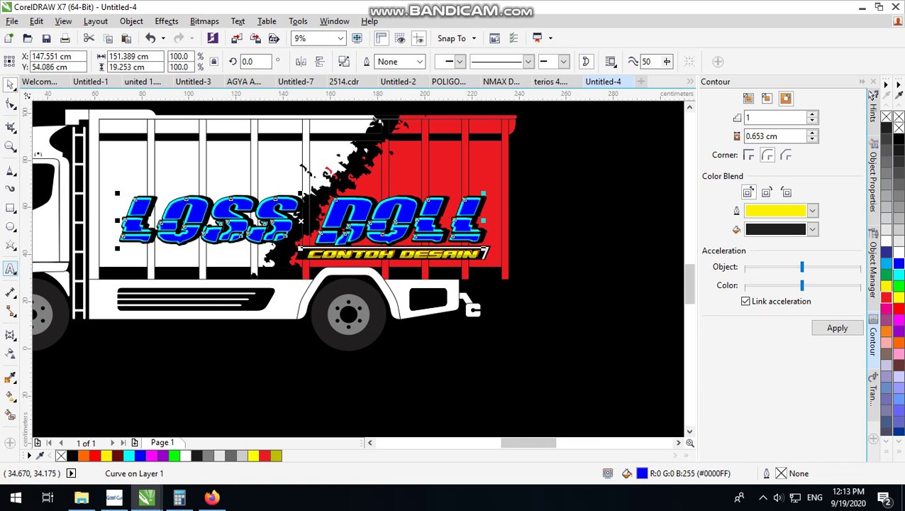
Apply a vertical linear transparency at -90° to the blue inner letters, fading them out toward the bottom.
left_click(10, 353)
scroll(277, 227, "up", 4)
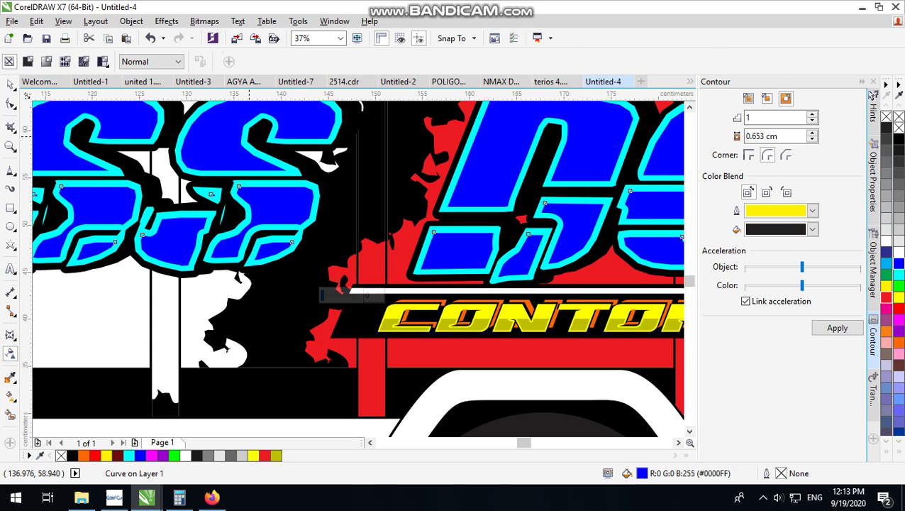
left_click_drag(231, 126, 251, 185)
scroll(240, 242, "down", 4)
scroll(239, 250, "up", 4)
scroll(246, 202, "down", 2)
key("space")
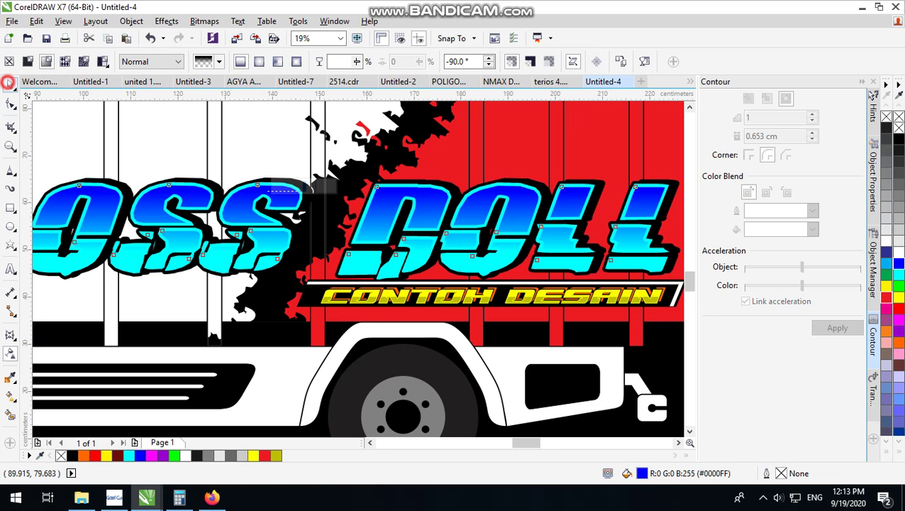
mouse_move(454, 2)
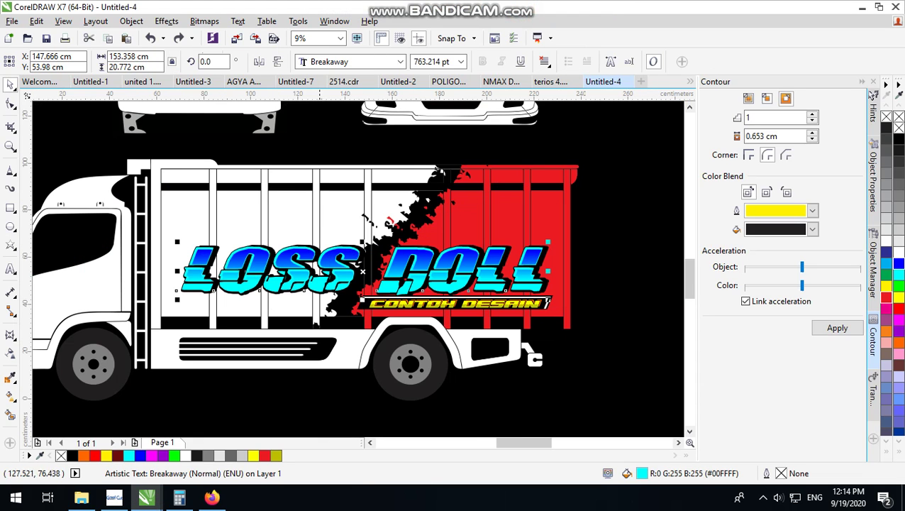
left_click(323, 195)
left_click(334, 147)
scroll(297, 250, "up", 4)
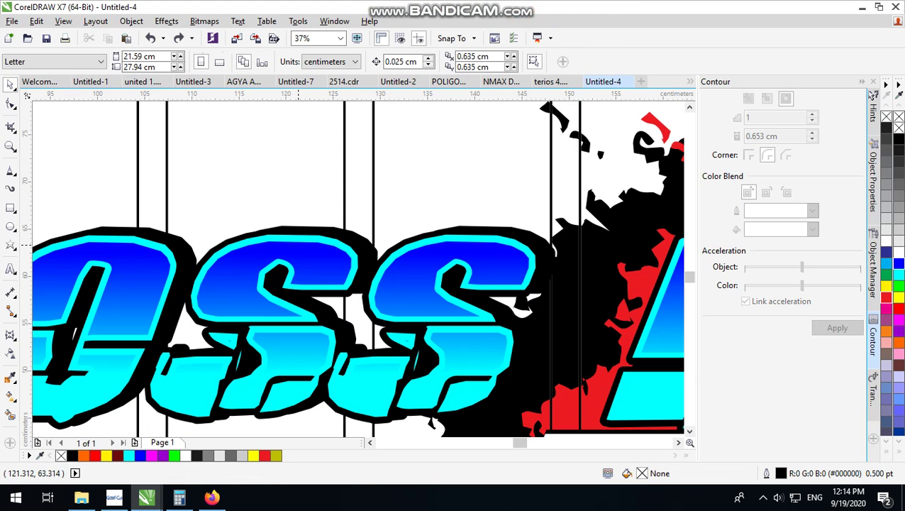
left_click_drag(302, 234, 327, 115)
right_click(327, 115)
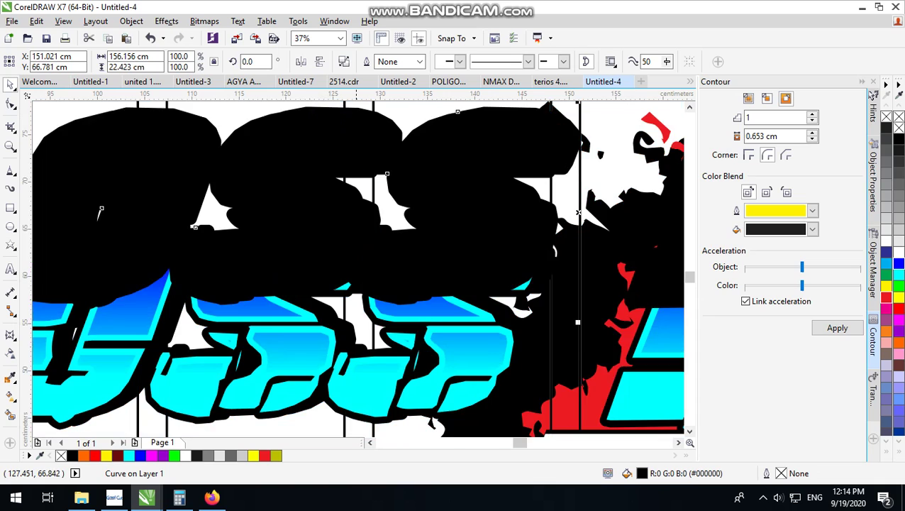
scroll(357, 221, "down", 2)
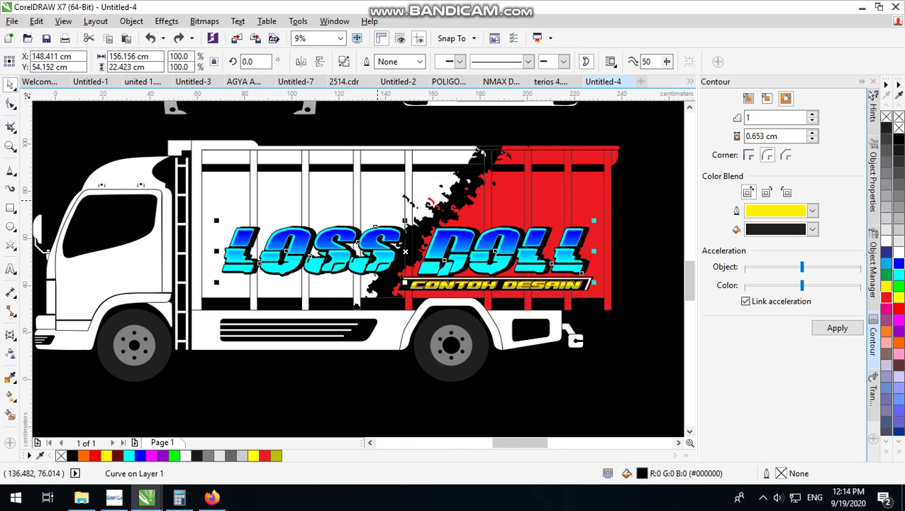
scroll(362, 224, "up", 4)
left_click_drag(339, 215, 397, 97)
right_click(396, 97)
scroll(370, 239, "down", 2)
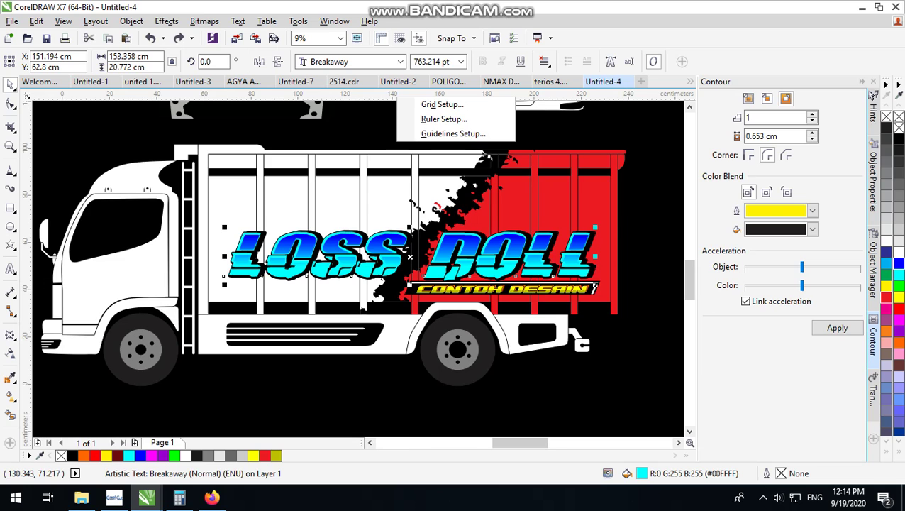
scroll(483, 270, "up", 2)
left_click(287, 232)
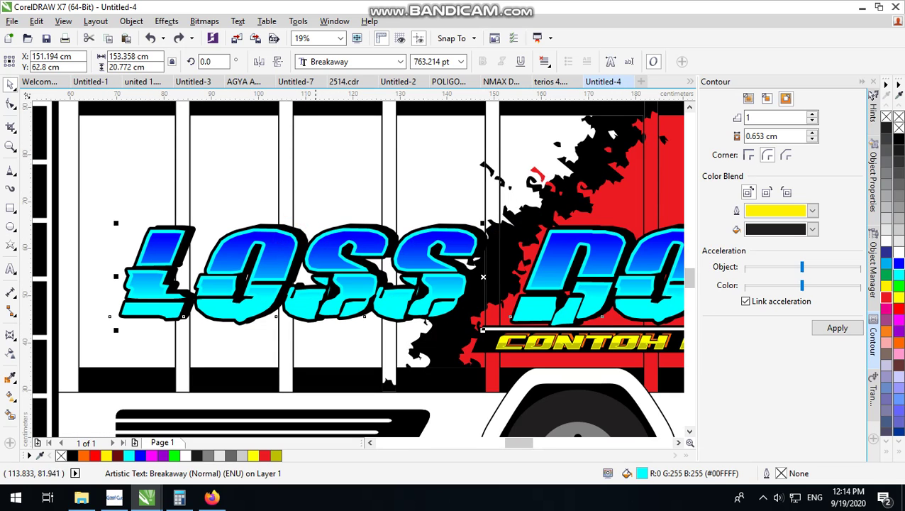
left_click_drag(483, 277, 497, 181)
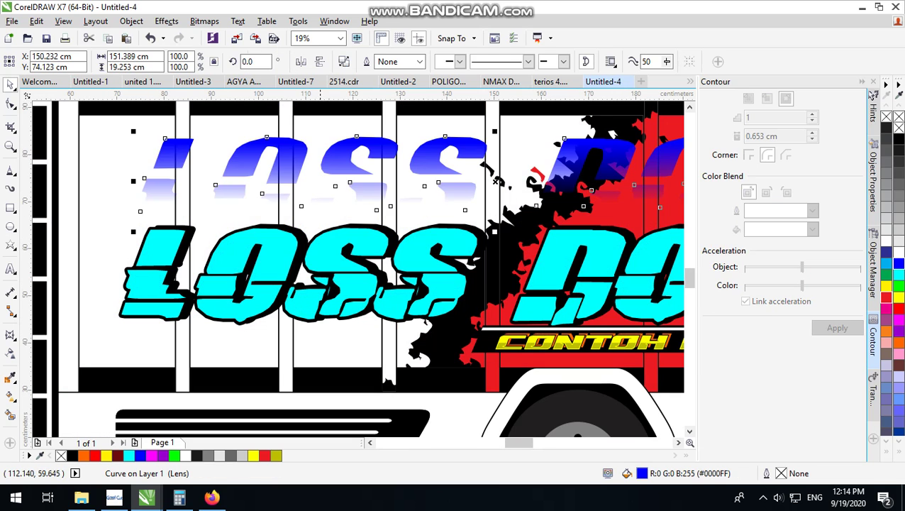
key("ctrl+z")
Duplicate the cyan LOSS DOLL text and place the copy just above the original lettering.
left_click(293, 211)
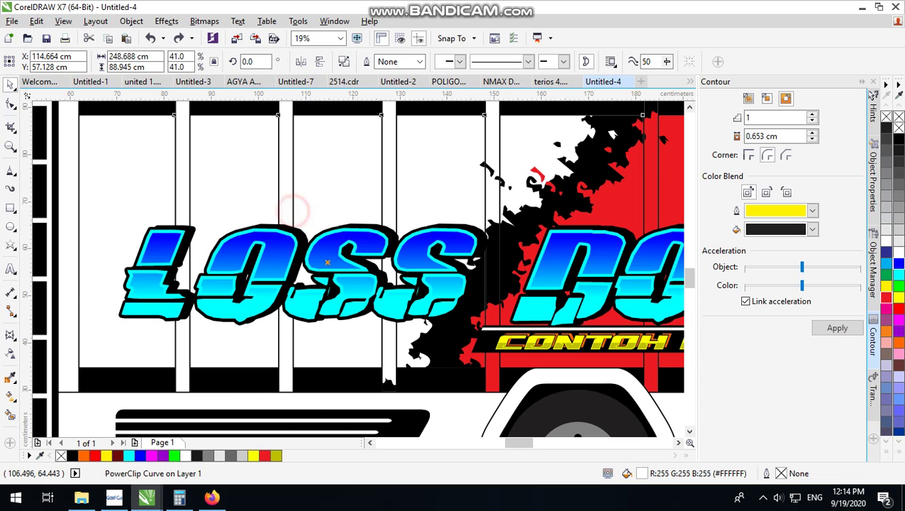
scroll(369, 289, "up", 2)
left_click(287, 227)
scroll(287, 228, "down", 2)
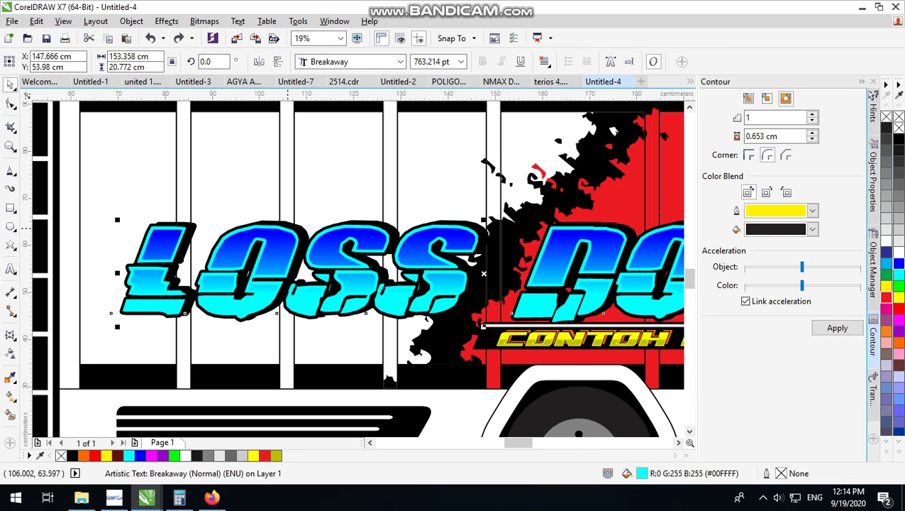
left_click_drag(288, 227, 308, 147)
scroll(289, 269, "down", 1)
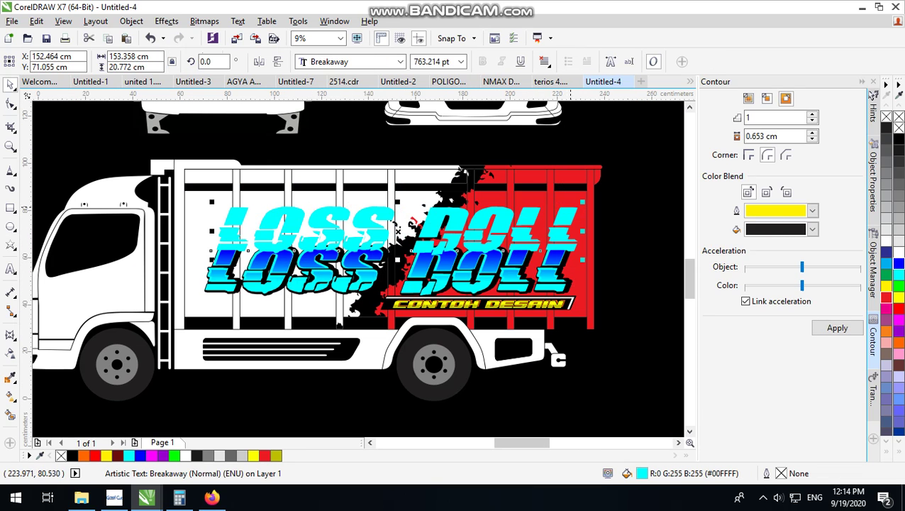
Scale the cyan copy down to about 109 cm wide and shift it toward the truck's cab.
left_click_drag(583, 203, 495, 201)
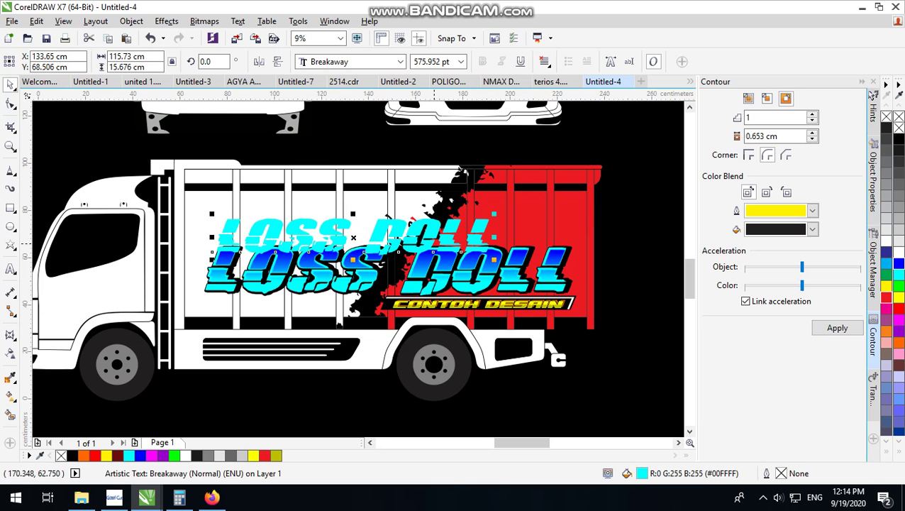
left_click_drag(438, 230, 385, 232)
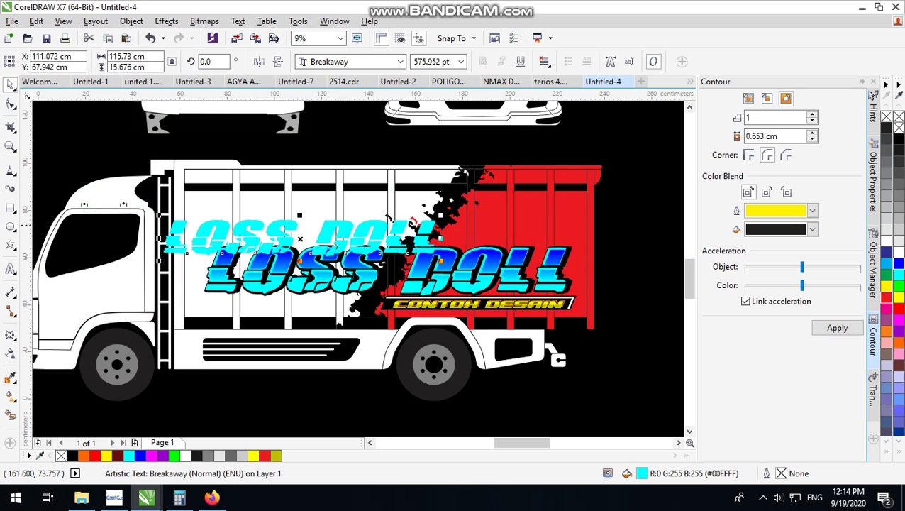
left_click_drag(441, 215, 425, 214)
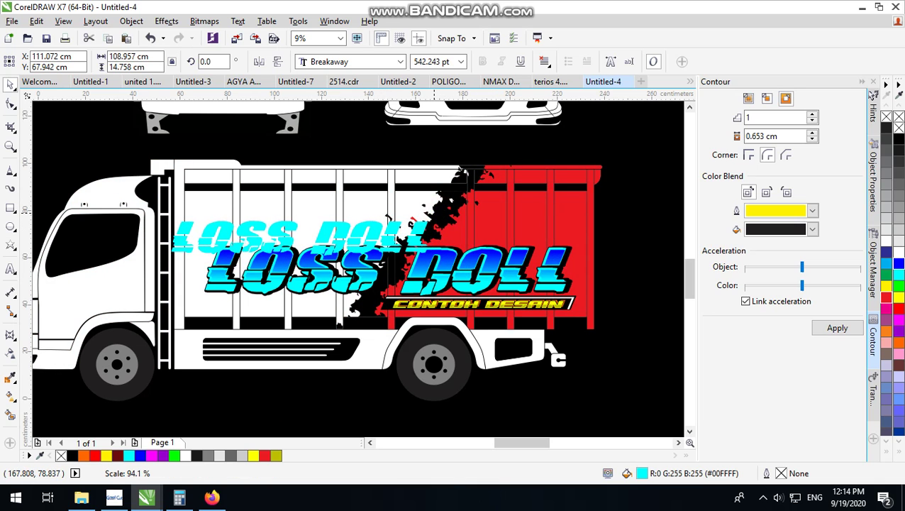
Turn the small LOSS DOLL copy into a hollow black outline by combining it with its one-step 0.653 cm outside contour.
scroll(353, 238, "up", 2)
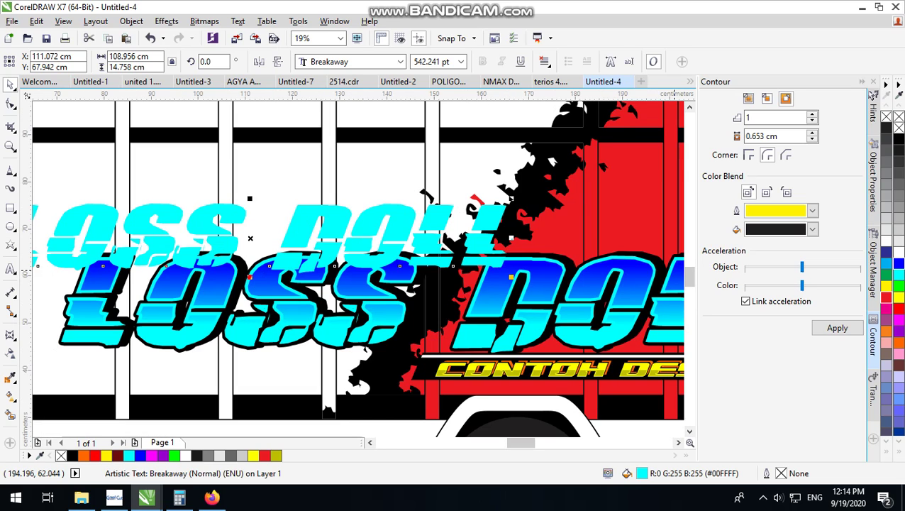
left_click(821, 328)
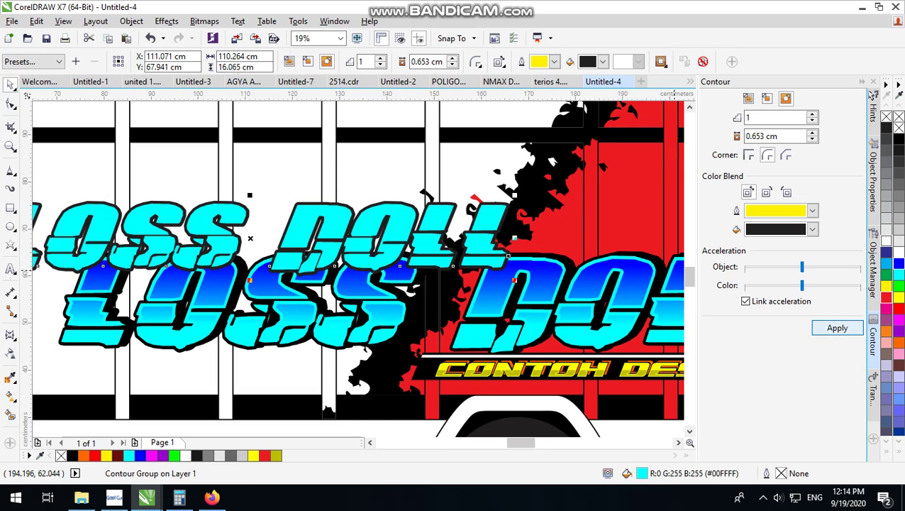
left_click(131, 20)
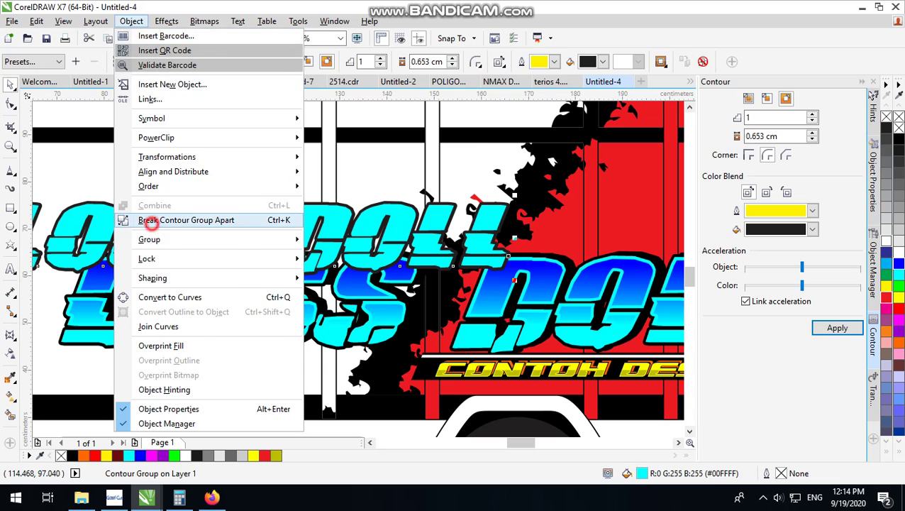
left_click(151, 220)
left_click(343, 61)
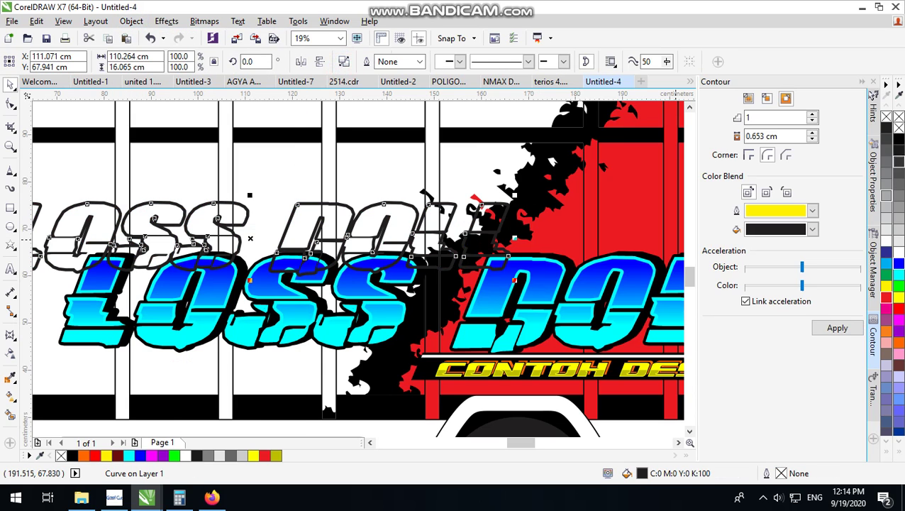
scroll(471, 258, "down", 1)
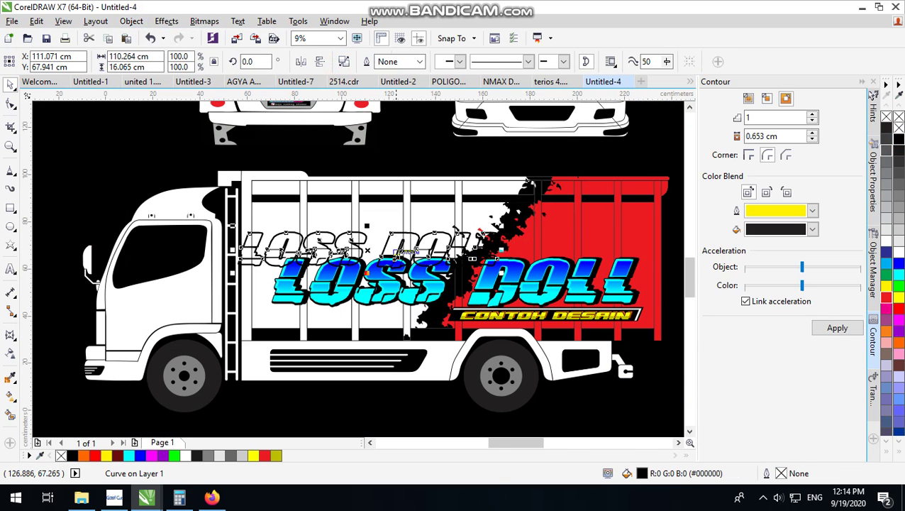
Scale the hollow LOSS DOLL outline down to about 103 cm wide and position it slightly overlapping the gradient lettering, toward the cab.
scroll(406, 251, "up", 1)
left_click_drag(398, 252, 398, 227)
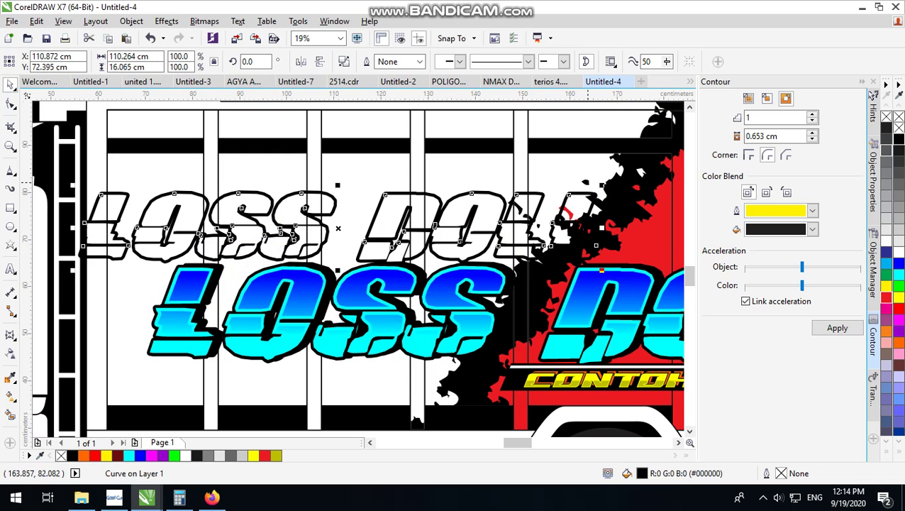
left_click_drag(598, 188, 579, 193)
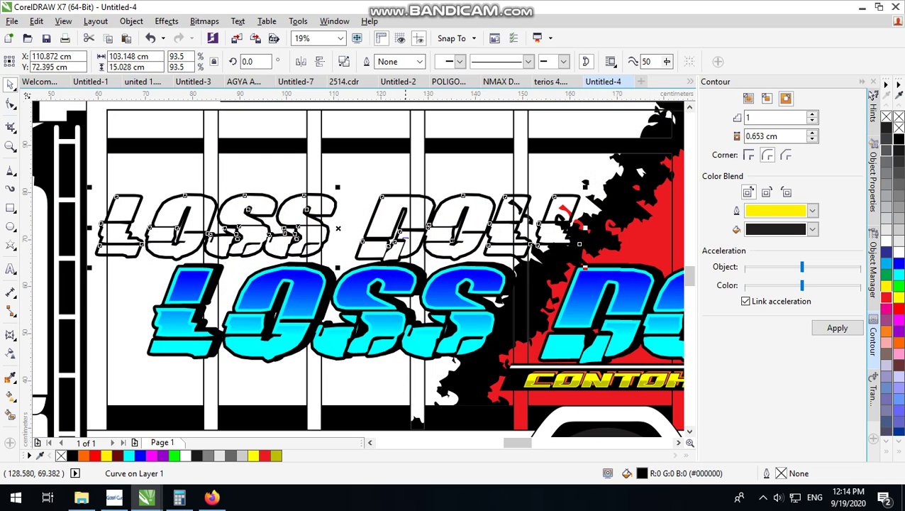
left_click_drag(405, 227, 385, 256)
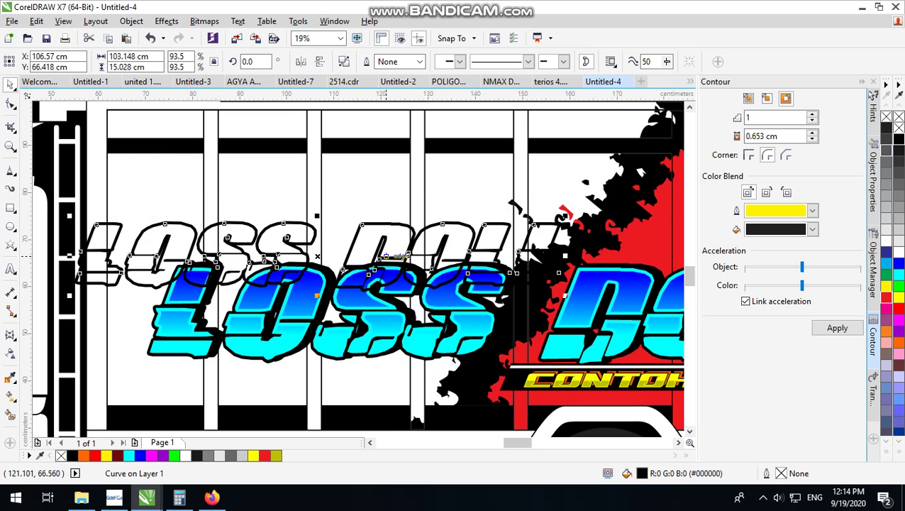
Place the hollow LOSS DOLL outline inside the truck body shape with PowerClip.
right_click(384, 256)
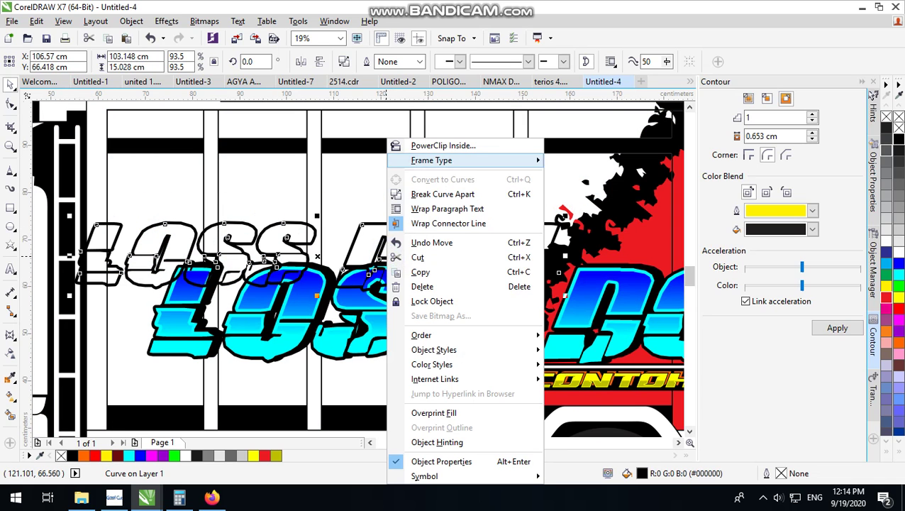
left_click(412, 145)
left_click(412, 208)
scroll(422, 241, "down", 1)
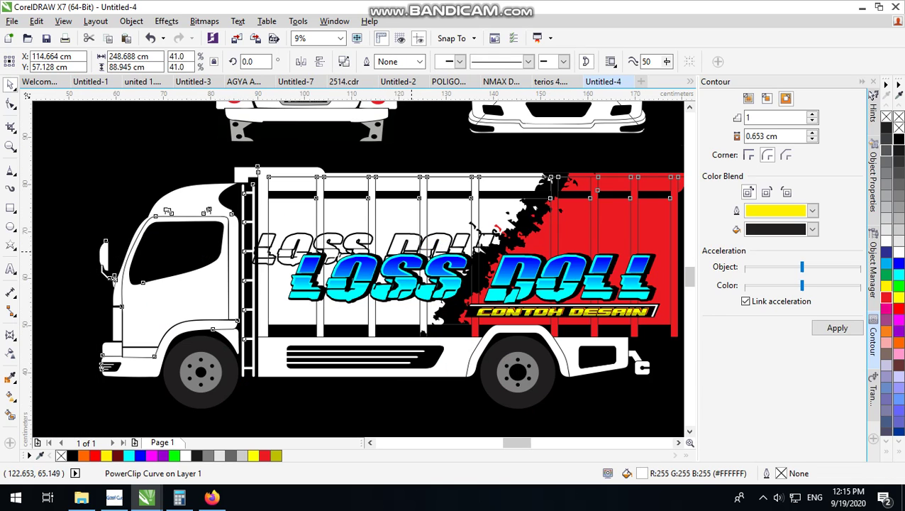
Raise the hollow LOSS DOLL outline about 3 cm inside the truck body's PowerClip and finish editing its contents.
scroll(411, 252, "up", 1)
left_click(422, 230, "ctrl")
left_click_drag(431, 222, 428, 207)
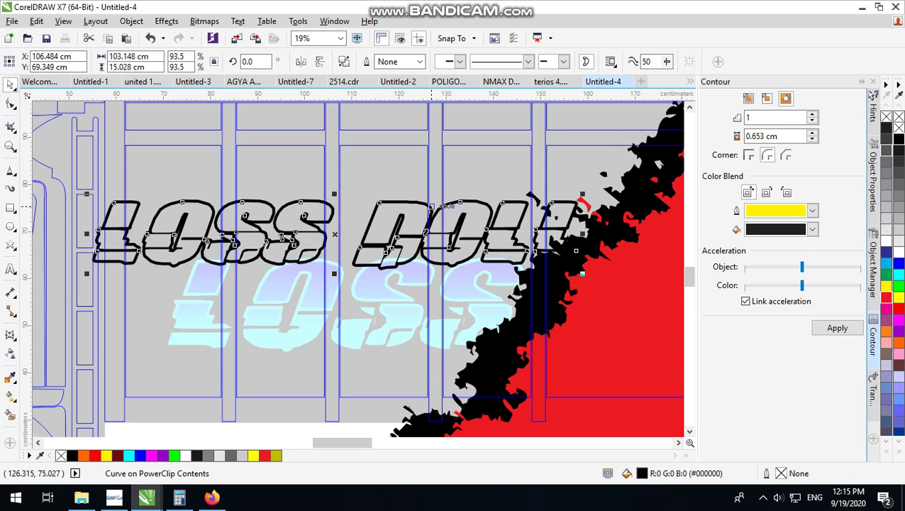
scroll(459, 227, "down", 1)
left_click(469, 145, "ctrl")
left_click(470, 145, "ctrl")
scroll(451, 264, "up", 2)
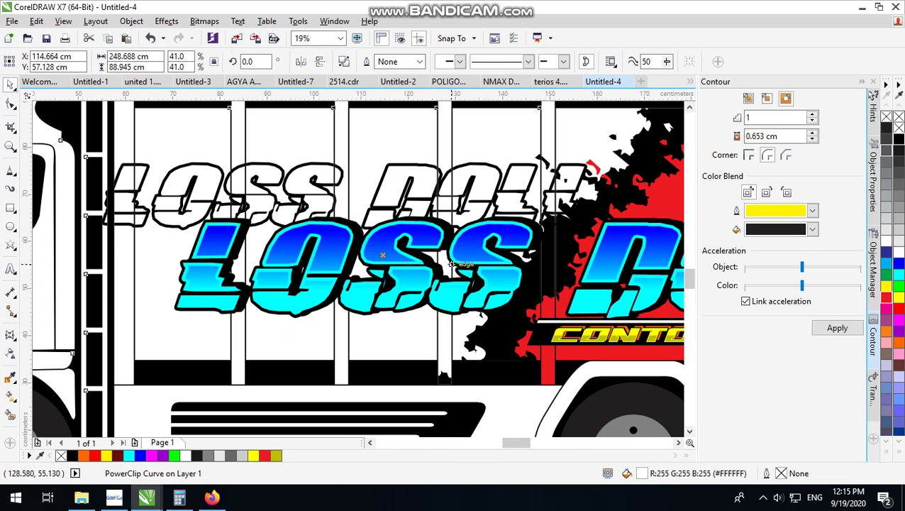
scroll(383, 259, "down", 2)
scroll(383, 259, "up", 2)
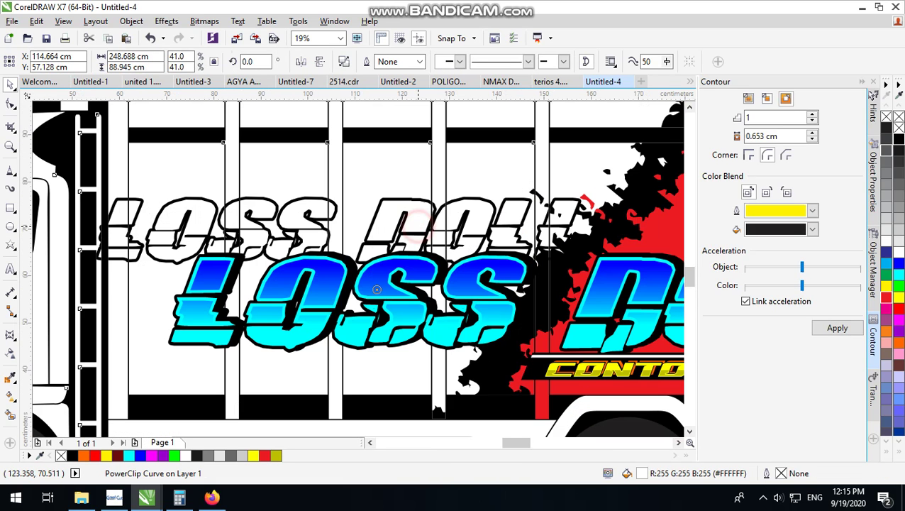
Reopen the truck body's PowerClip contents and duplicate the hollow outline about 1.2 cm toward the cab and 2.3 cm higher.
left_click(419, 225, "ctrl")
left_click(408, 199)
left_click_drag(409, 201, 405, 190)
right_click(405, 190)
scroll(432, 250, "up", 1)
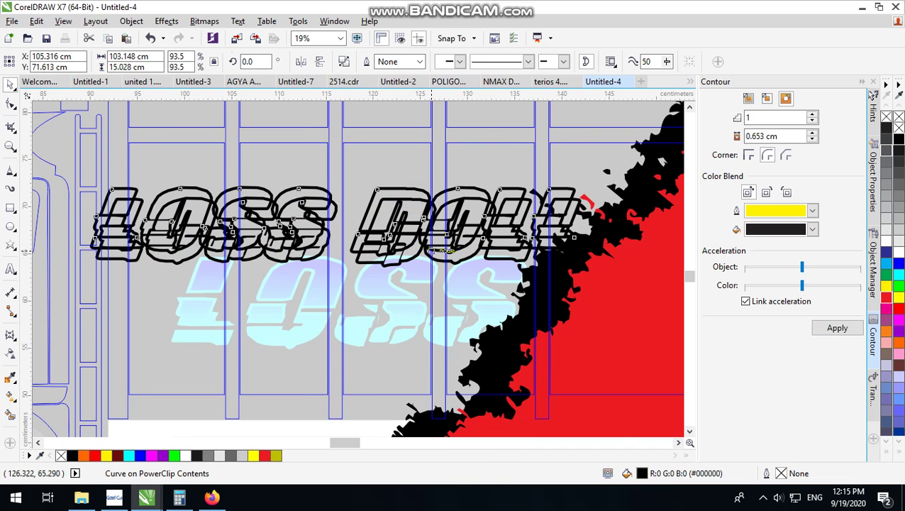
Try to trim the upper outline copy directly with the lower hollow outline and undo it.
left_click(390, 266)
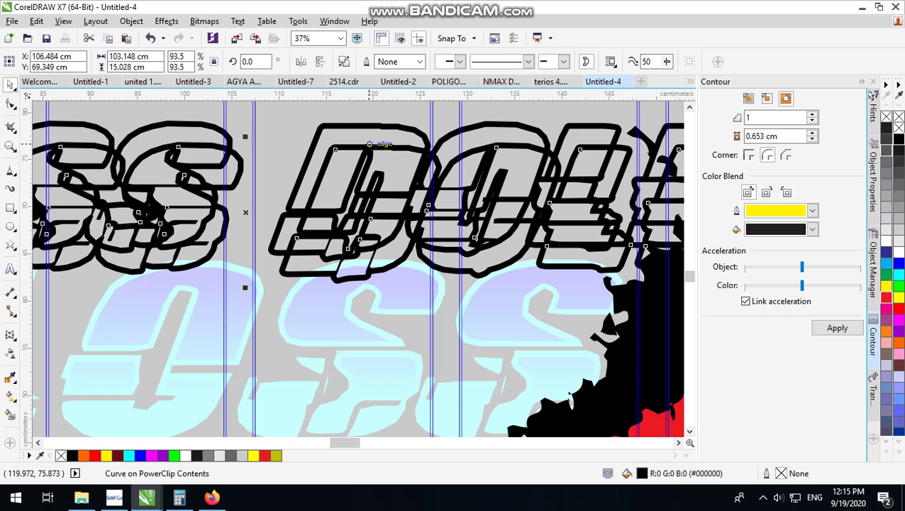
left_click(362, 128, "shift")
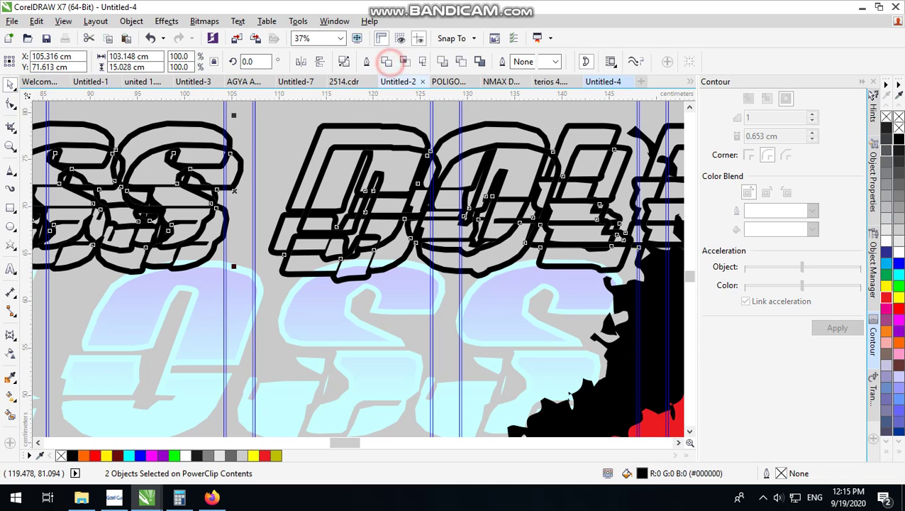
left_click(387, 61)
left_click(395, 112)
left_click_drag(407, 128, 404, 108)
key("ctrl+z")
scroll(402, 185, "down", 2)
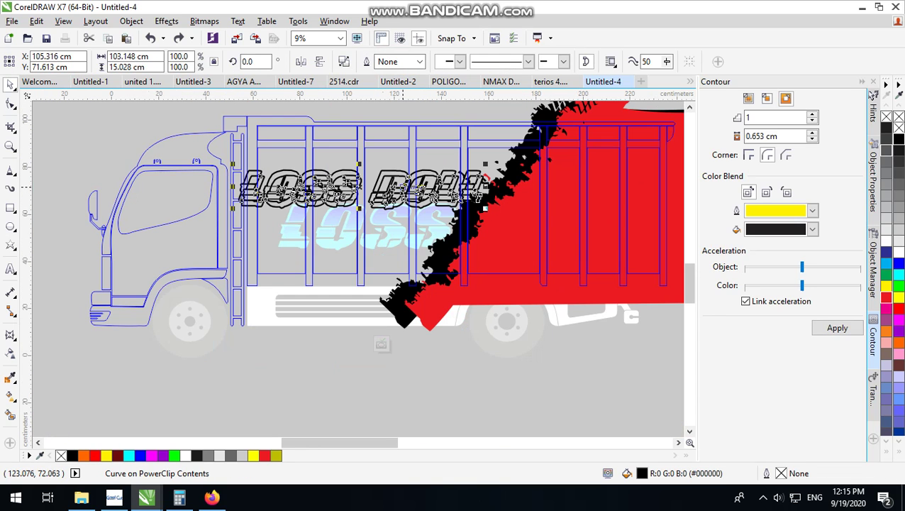
left_click(416, 119)
scroll(391, 179, "up", 4)
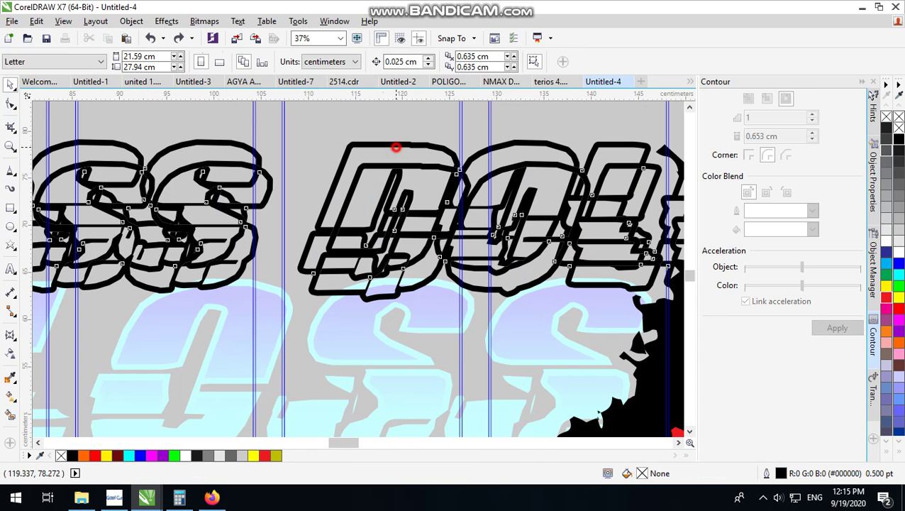
left_click(394, 147)
left_click(480, 208, "shift")
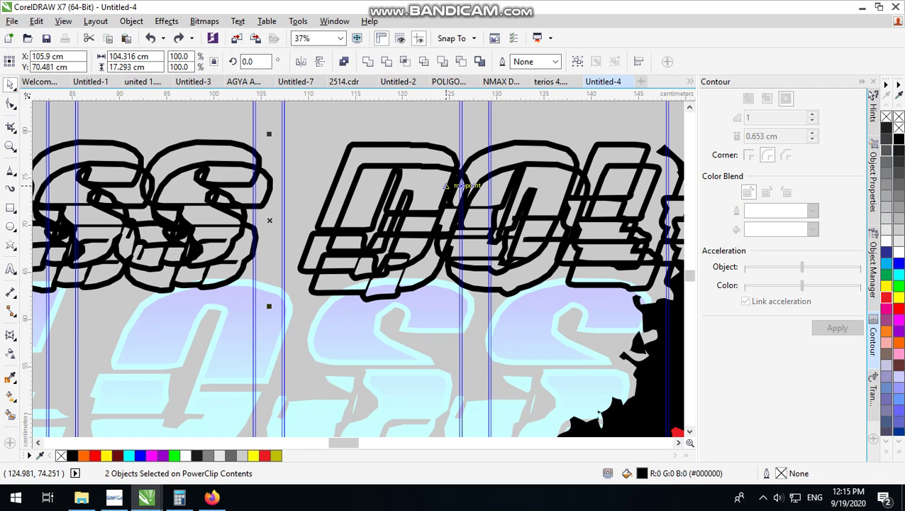
scroll(412, 192, "down", 1)
left_click(464, 146)
scroll(460, 188, "up", 1)
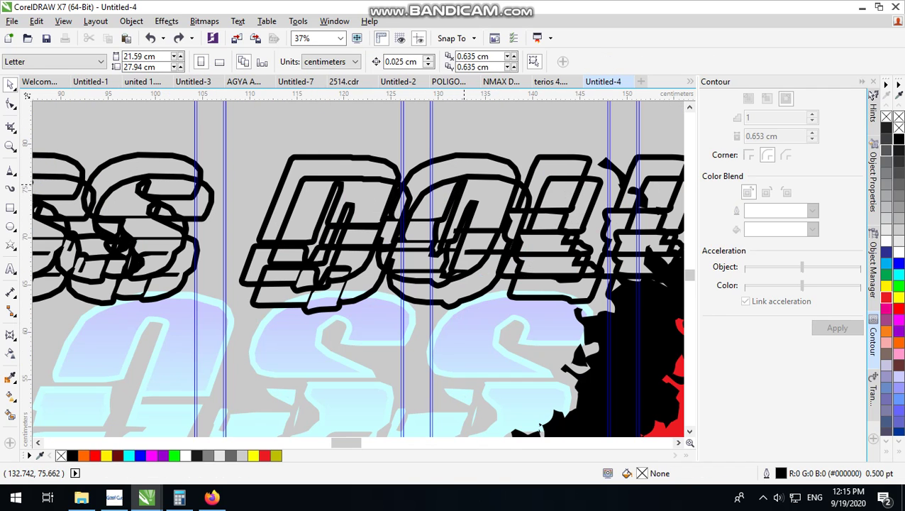
Apply a one-step 0.653 cm outside contour to the lower LOSS DOLL outline and break the contour group apart.
left_click(471, 217)
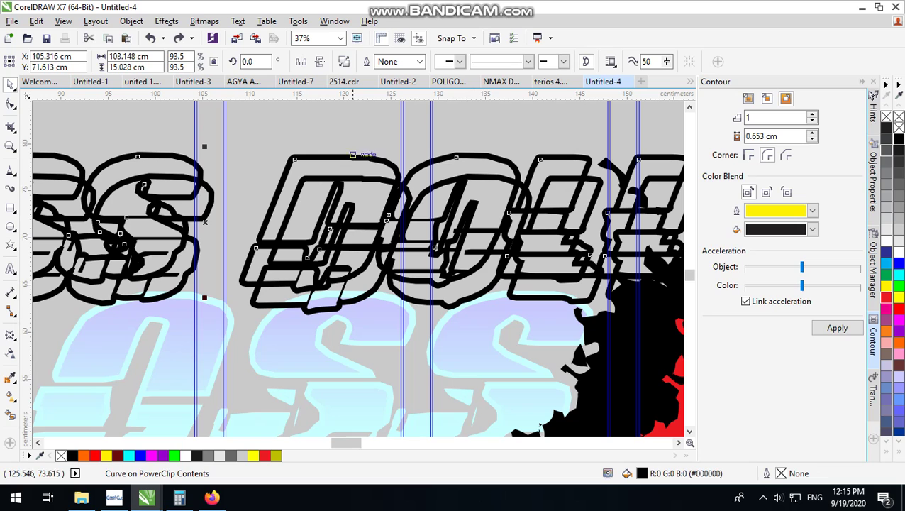
left_click_drag(352, 154, 335, 176)
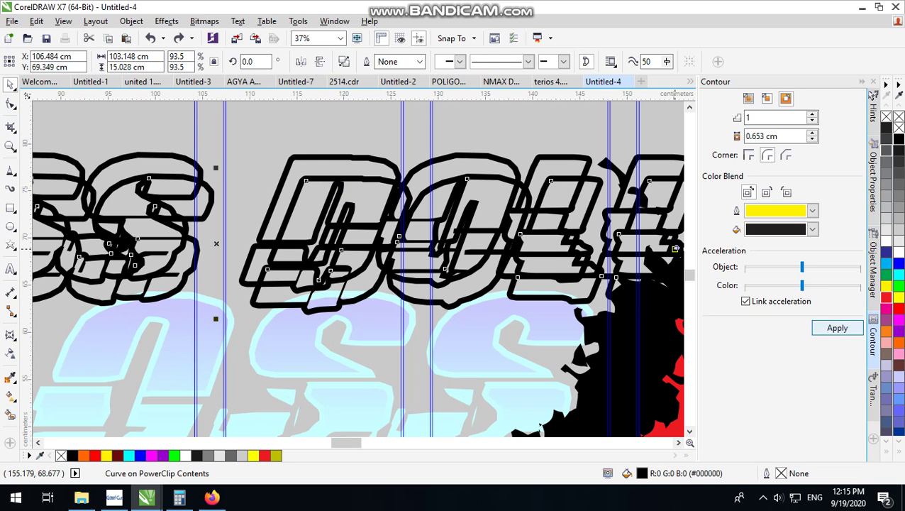
left_click(835, 327)
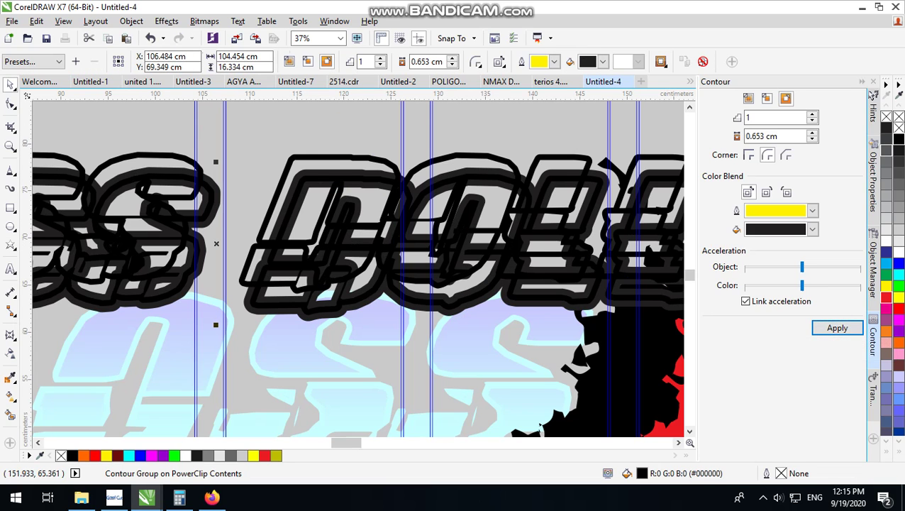
left_click(371, 138)
scroll(371, 138, "up", 4)
left_click_drag(494, 384, 477, 348)
left_click(384, 212)
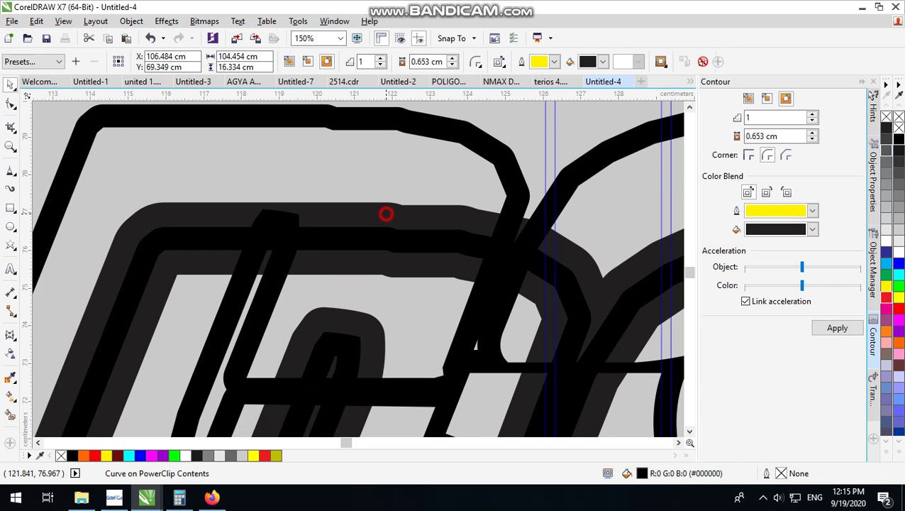
left_click(131, 21)
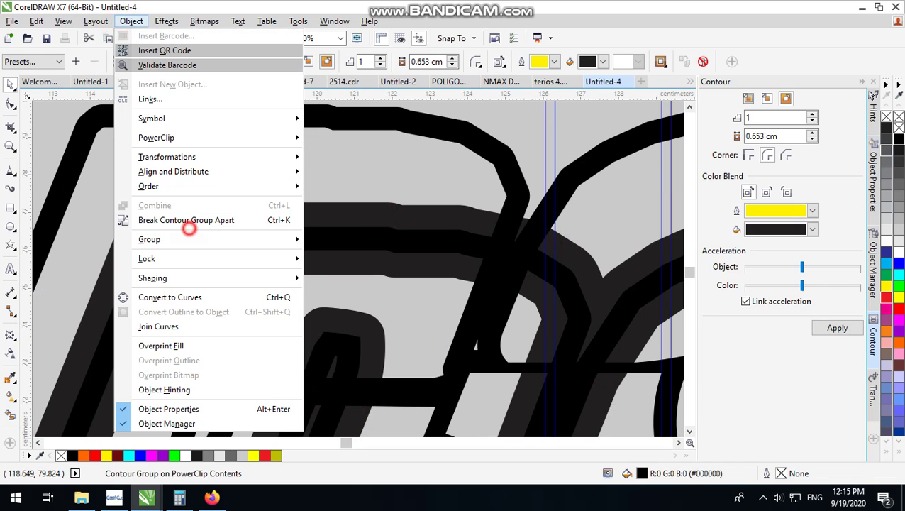
left_click(188, 226)
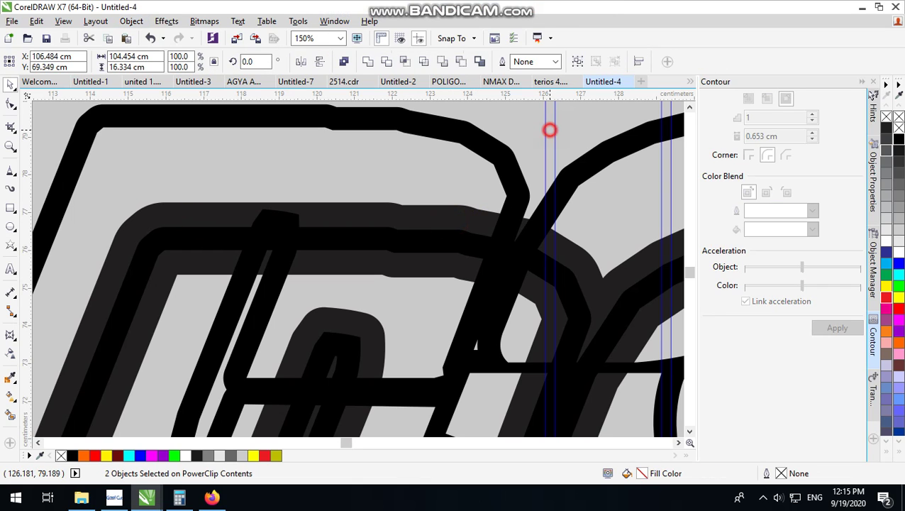
Break the separated contour curve apart and weld its pieces into one solid LOSS DOLL silhouette.
left_click(550, 130)
left_click(439, 210)
left_click(476, 142, "shift")
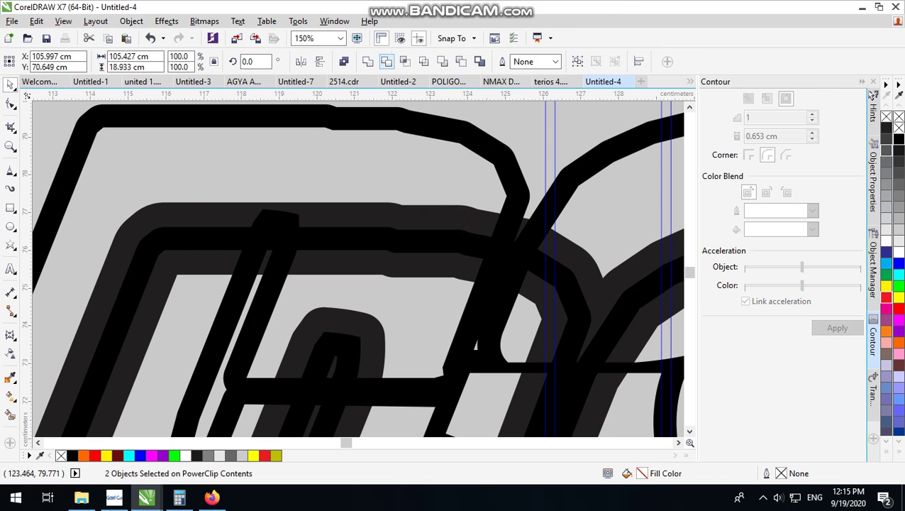
left_click(424, 218)
scroll(432, 209, "down", 3)
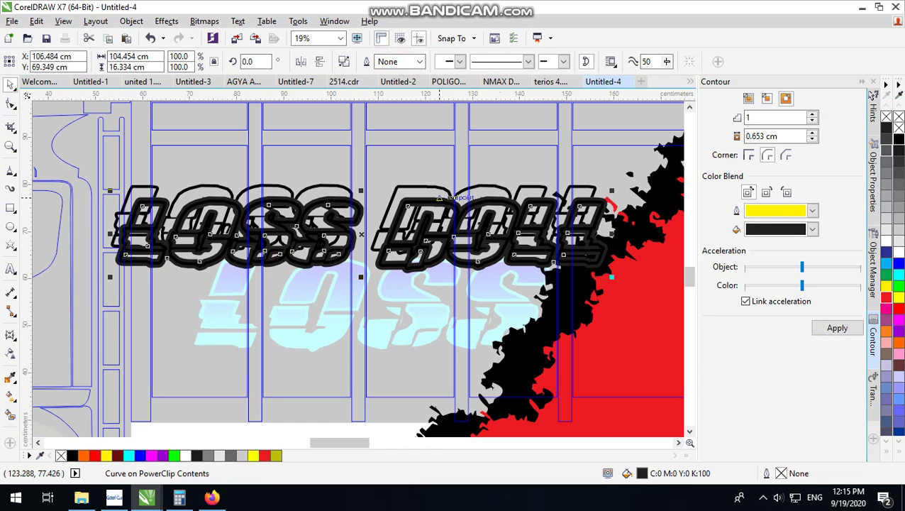
scroll(449, 216, "up", 1)
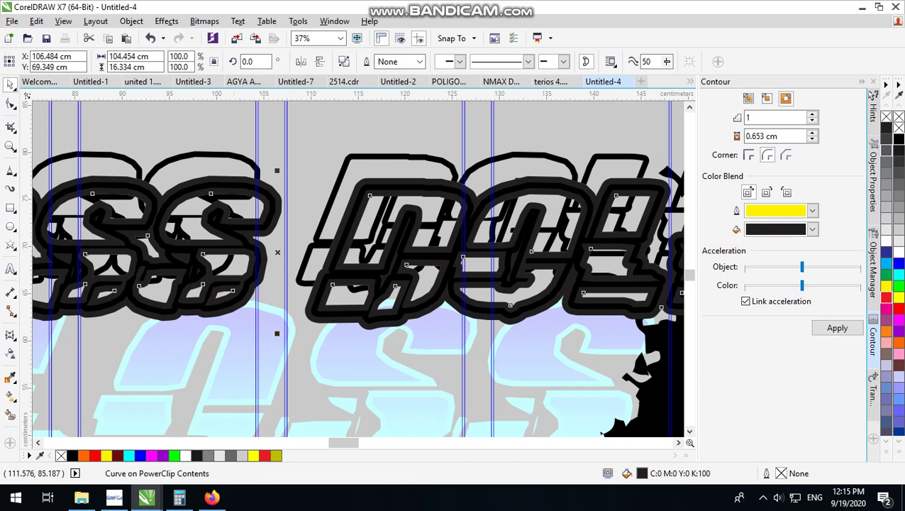
scroll(391, 211, "down", 1)
left_click(345, 62)
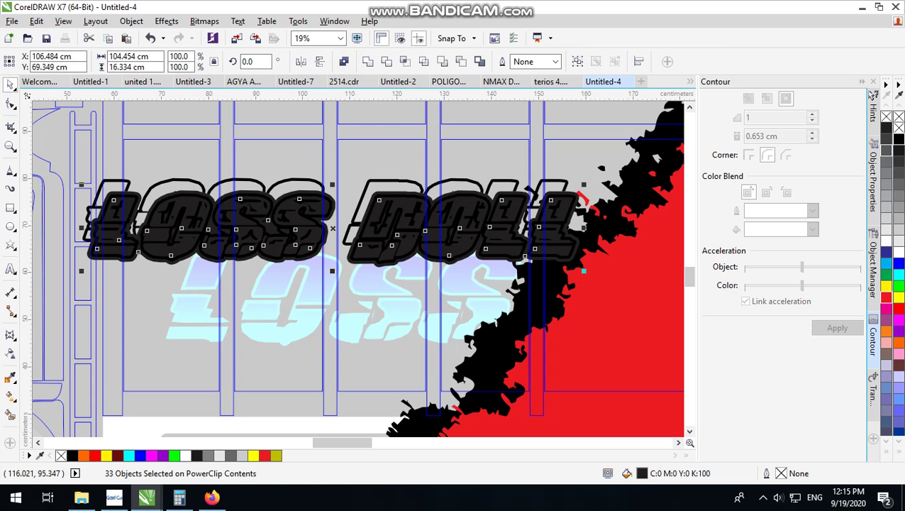
left_click(368, 62)
scroll(415, 194, "up", 1)
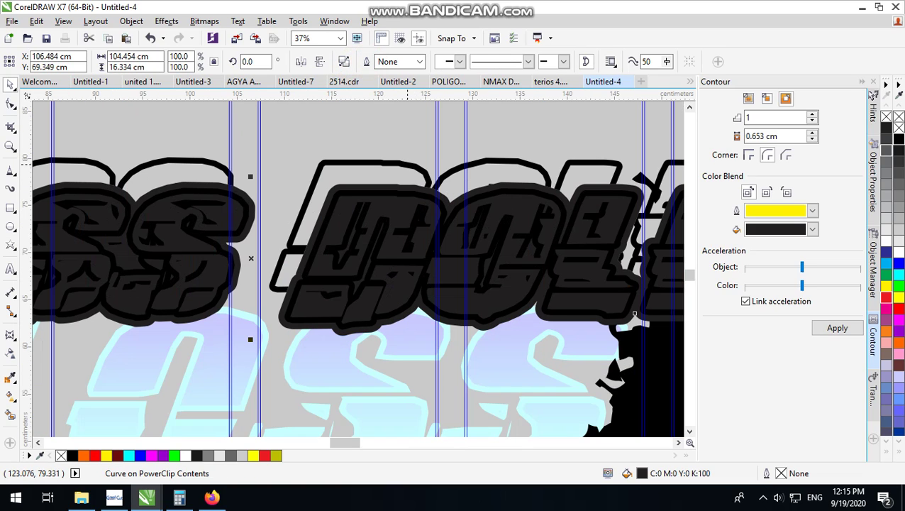
Trim the upper outline copy with the solid silhouette, delete the silhouette and finish editing the PowerClip contents.
left_click(407, 164, "shift")
left_click(387, 62)
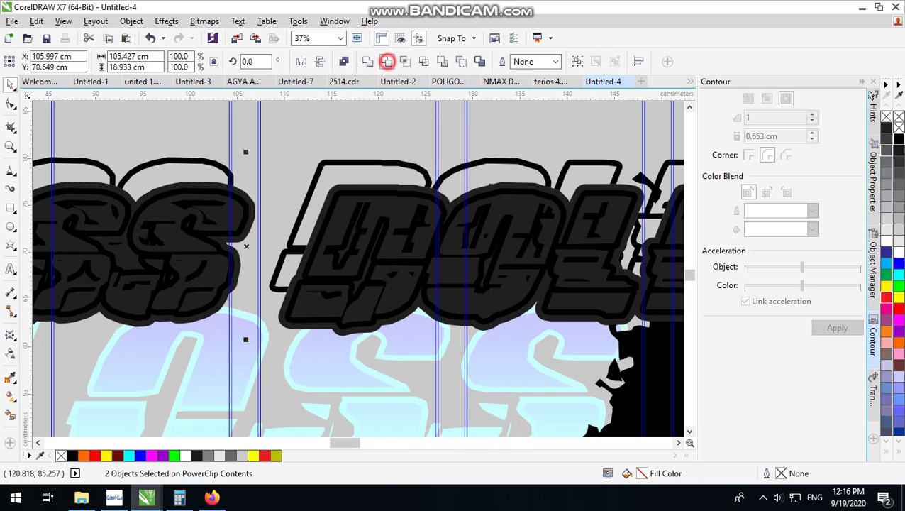
left_click(394, 143)
left_click(393, 185)
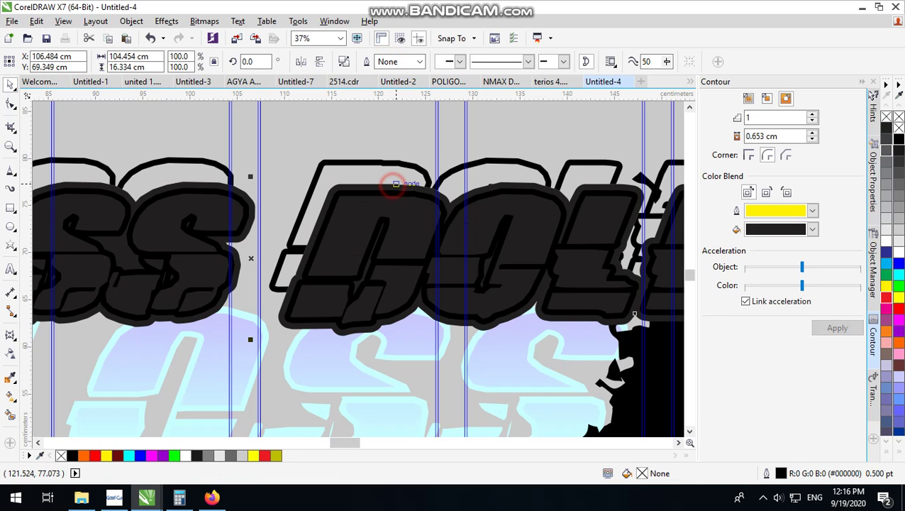
key("Delete")
scroll(494, 229, "down", 1)
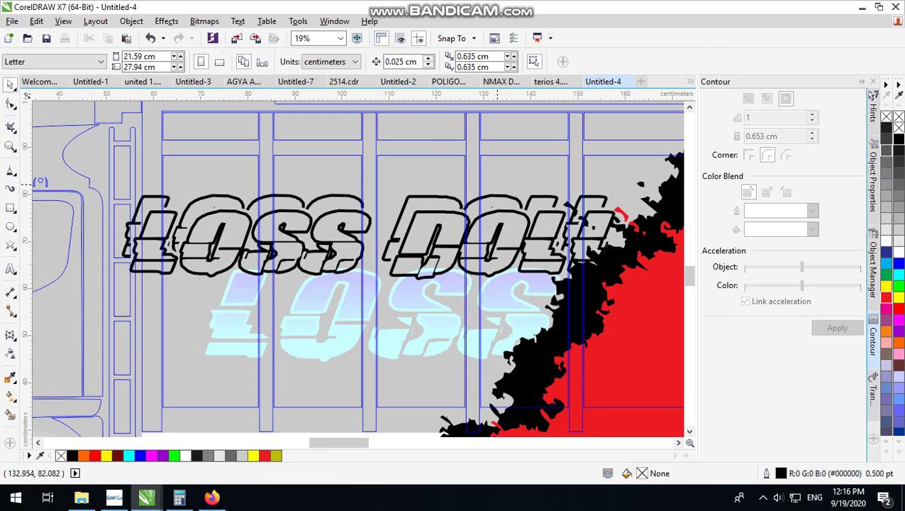
left_click(496, 184, "ctrl")
Examine the layered outline lettering and the whole livery on the truck's side view.
scroll(407, 240, "down", 2)
scroll(508, 242, "up", 1)
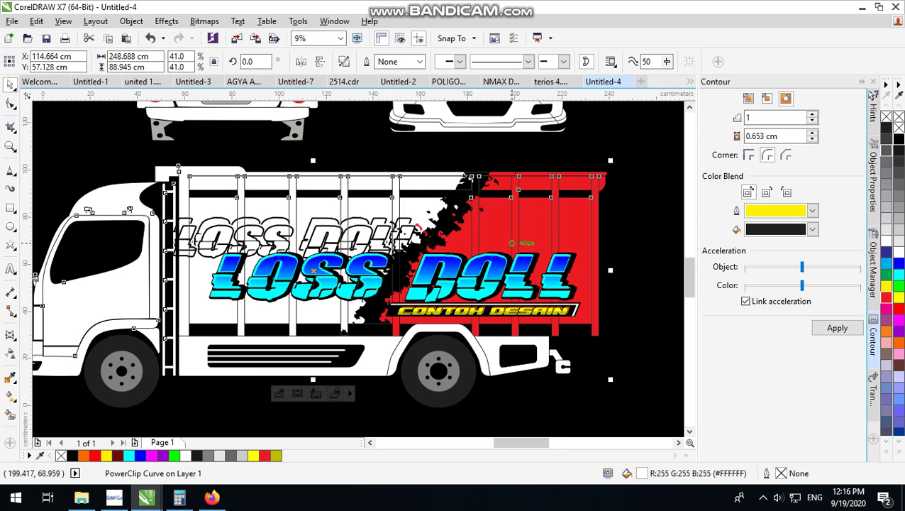
scroll(512, 243, "down", 1)
scroll(353, 263, "up", 1)
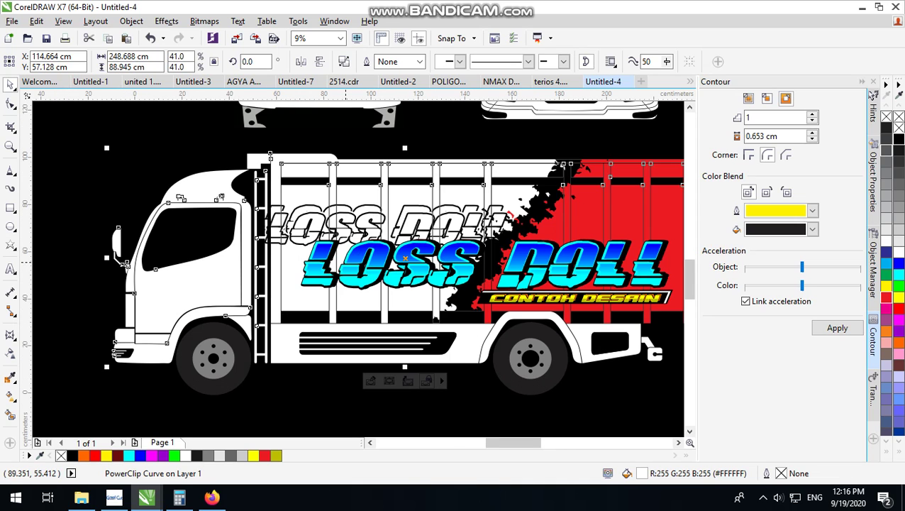
scroll(363, 258, "down", 1)
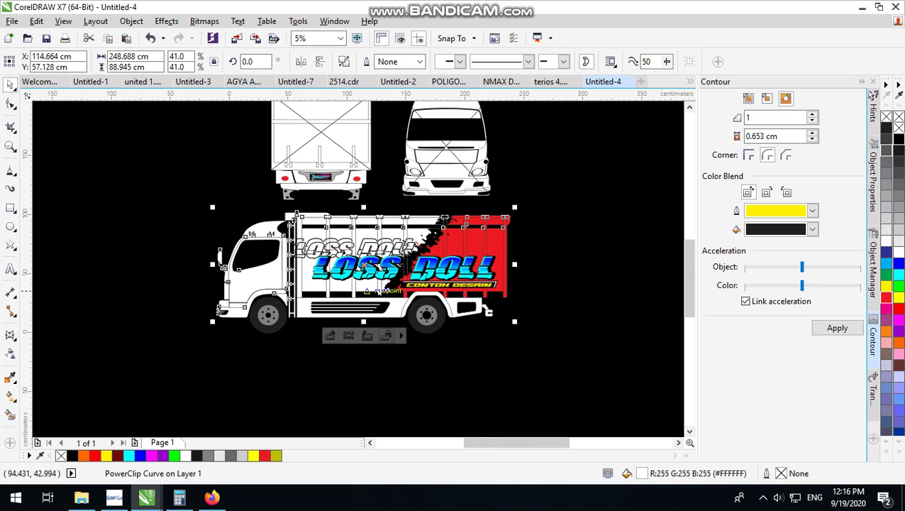
scroll(275, 292, "down", 1)
scroll(338, 270, "up", 2)
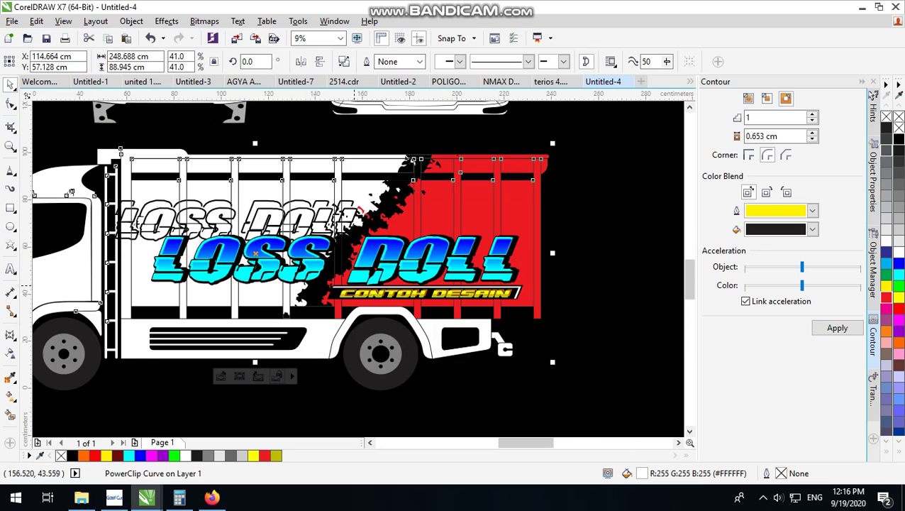
scroll(337, 270, "down", 2)
scroll(338, 269, "up", 1)
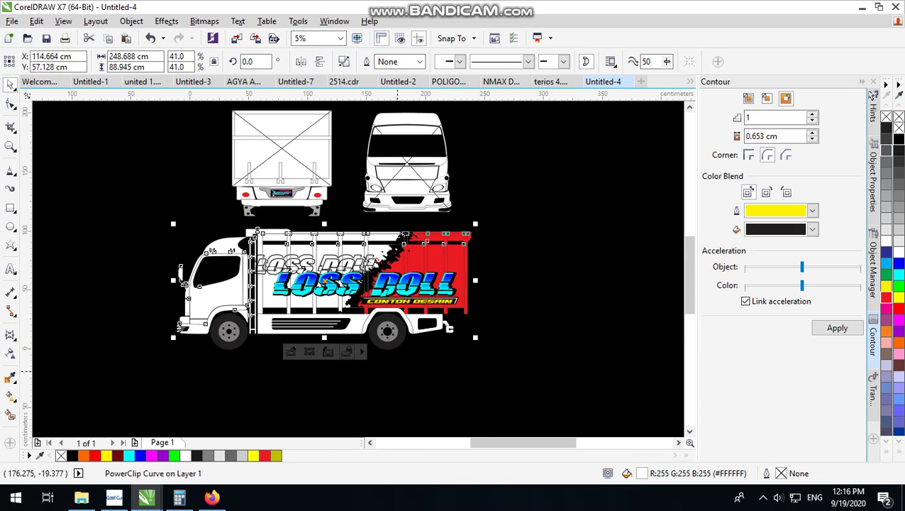
left_click(397, 369)
scroll(260, 330, "up", 1)
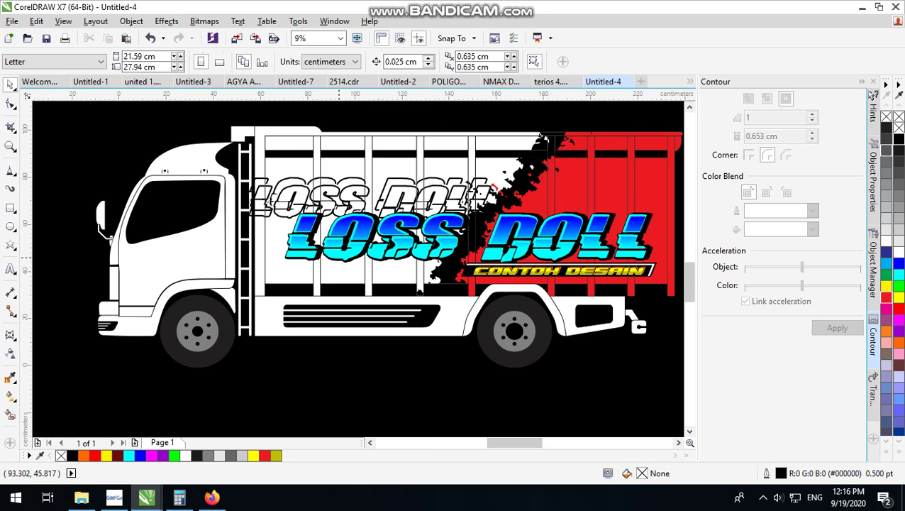
Examine the livery at several zoom levels, opening and then closing the side view's PowerClip contents.
scroll(320, 258, "down", 1)
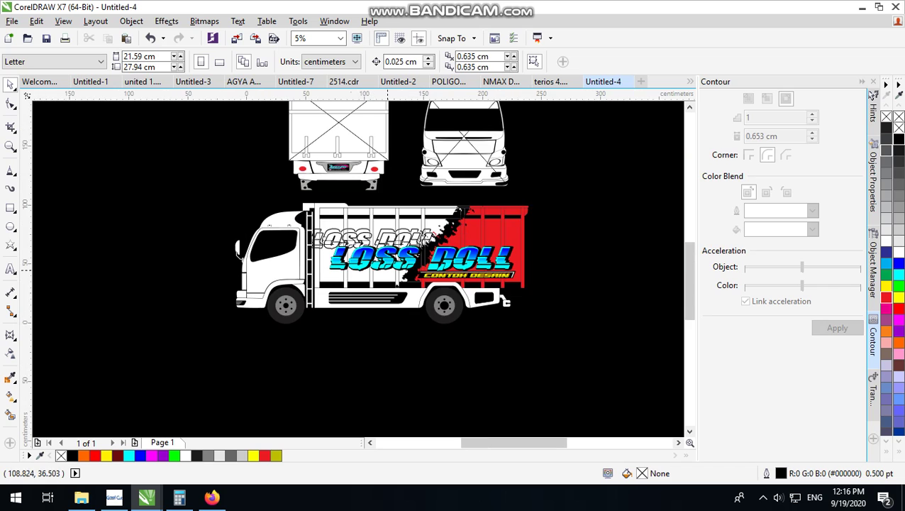
scroll(320, 259, "up", 1)
scroll(320, 259, "down", 1)
scroll(433, 232, "down", 1)
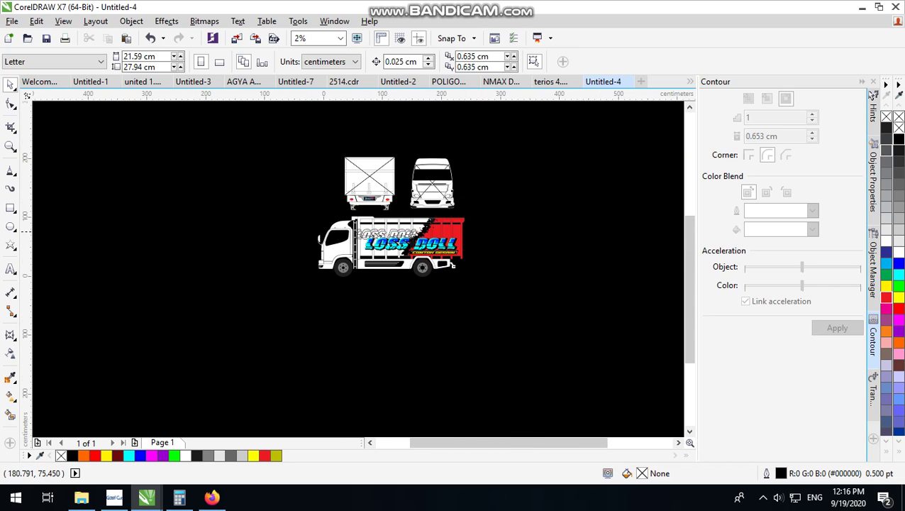
scroll(433, 232, "up", 1)
left_click(433, 232)
scroll(432, 232, "down", 1)
scroll(433, 232, "down", 5)
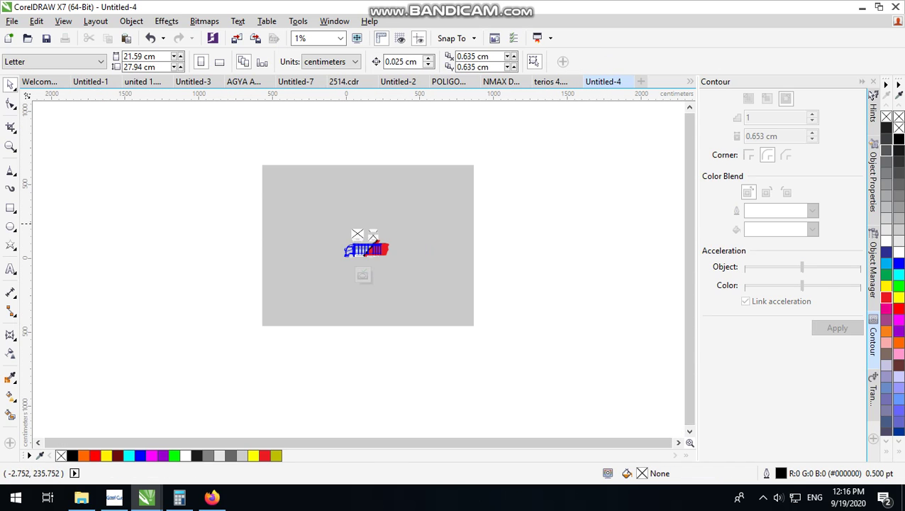
left_click(546, 270)
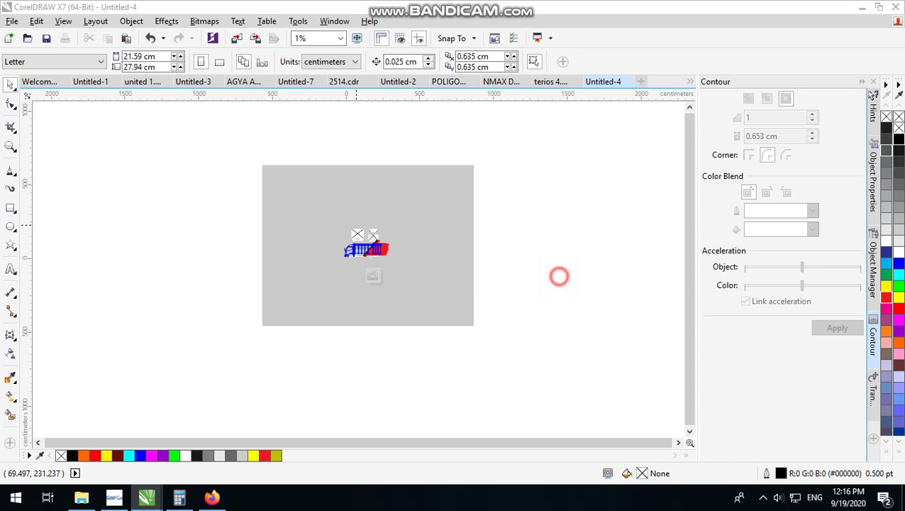
scroll(389, 251, "up", 2)
scroll(327, 236, "down", 1)
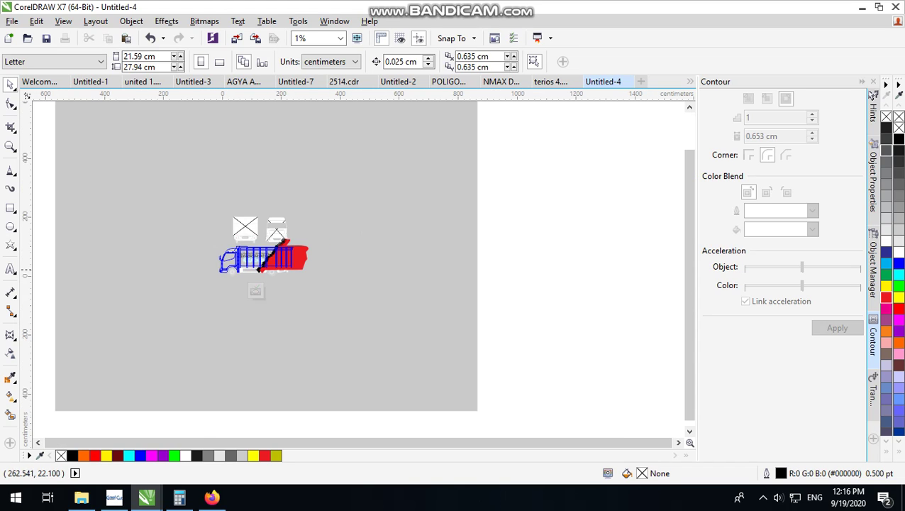
scroll(245, 254, "up", 3)
left_click(468, 386, "ctrl")
scroll(379, 225, "down", 1)
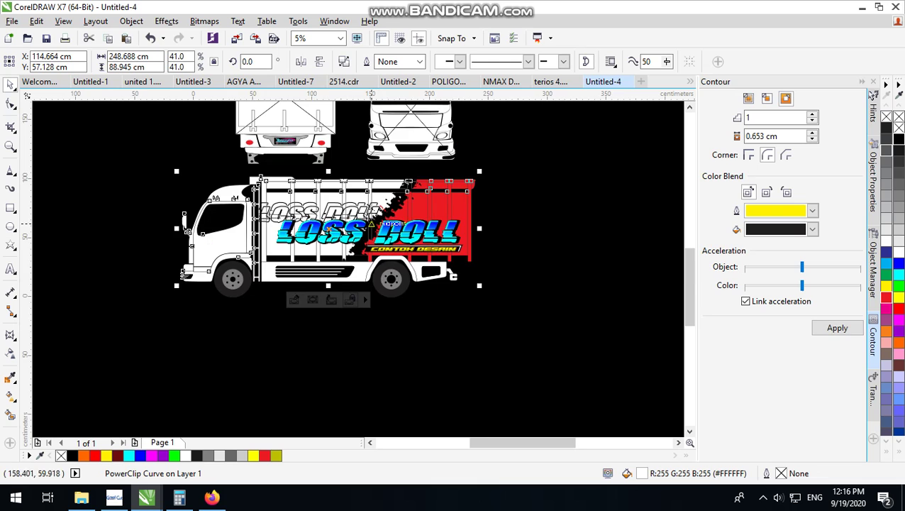
Open the side view's PowerClip contents for editing and group the two LOSS DOLL outline objects.
scroll(298, 212, "up", 1)
left_click(308, 213)
double_click(308, 213)
left_click(321, 207)
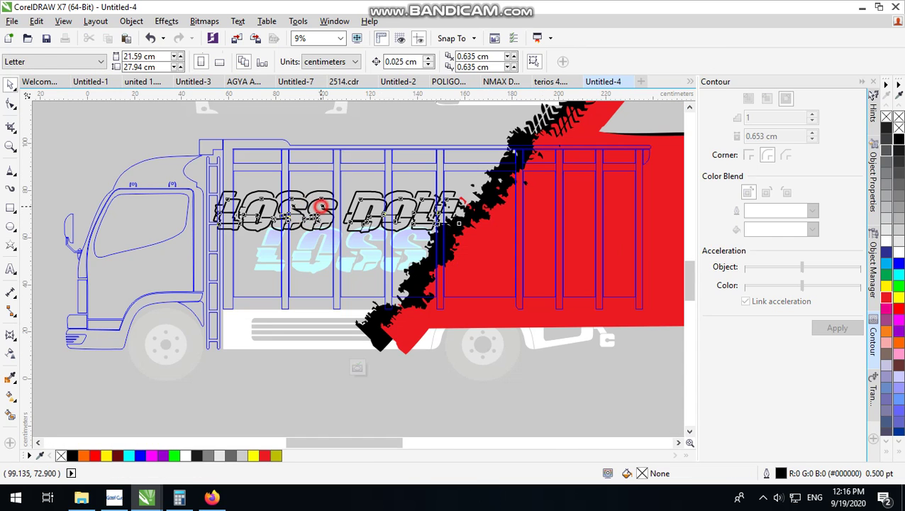
left_click_drag(173, 123, 457, 227)
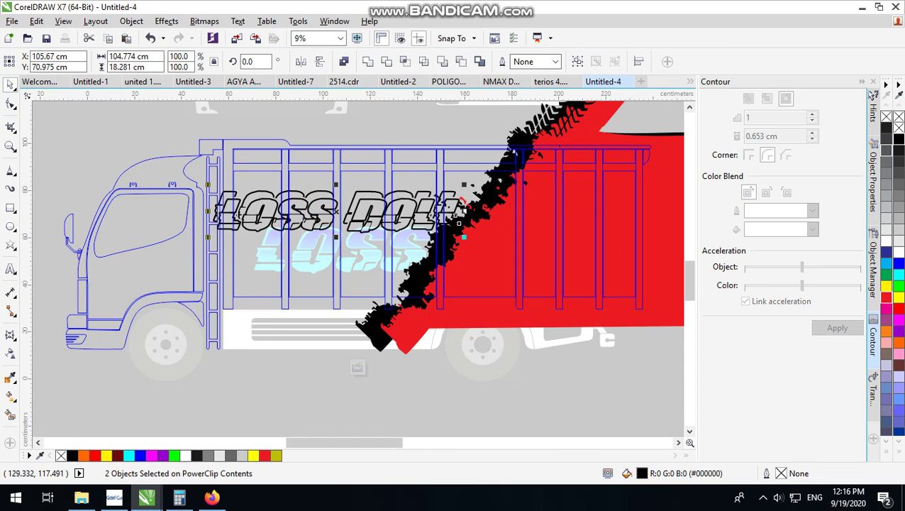
left_click(582, 61)
Copy the outline lettering group onto the truck's cab and scale the copy down to 32%, about 33.5 cm wide.
left_click_drag(389, 202, 193, 284)
right_click(193, 285)
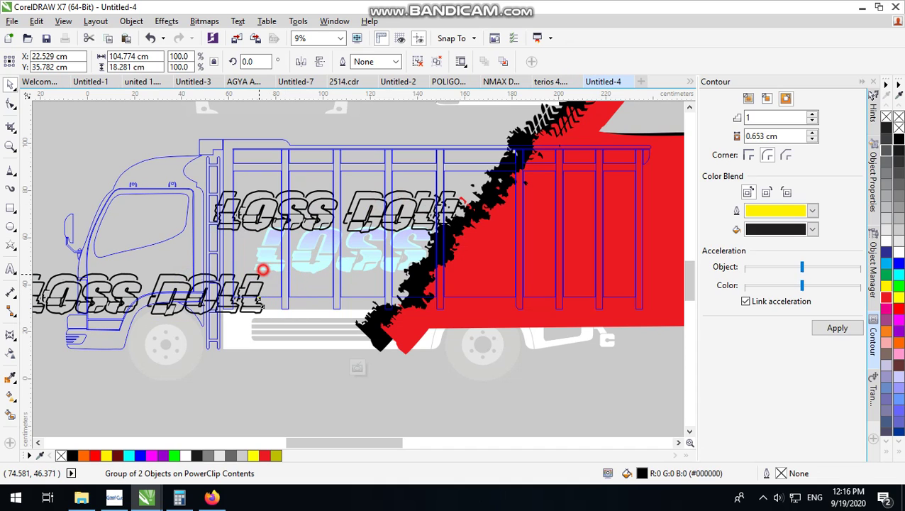
left_click_drag(262, 270, 181, 285)
scroll(112, 284, "up", 4)
scroll(179, 309, "down", 2)
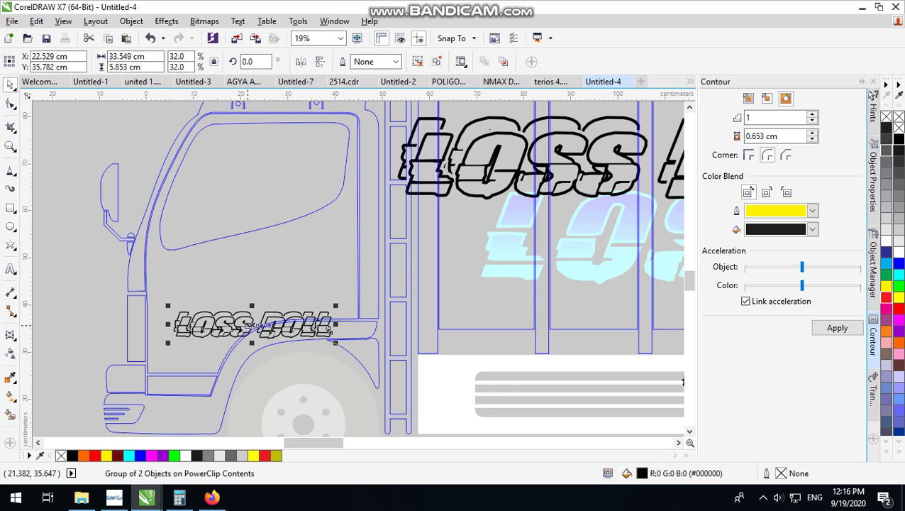
Move the small lettering group onto the cab door below the window and reduce it to about 31 cm wide.
left_click_drag(242, 320, 217, 271)
scroll(216, 263, "up", 2)
scroll(387, 281, "down", 2)
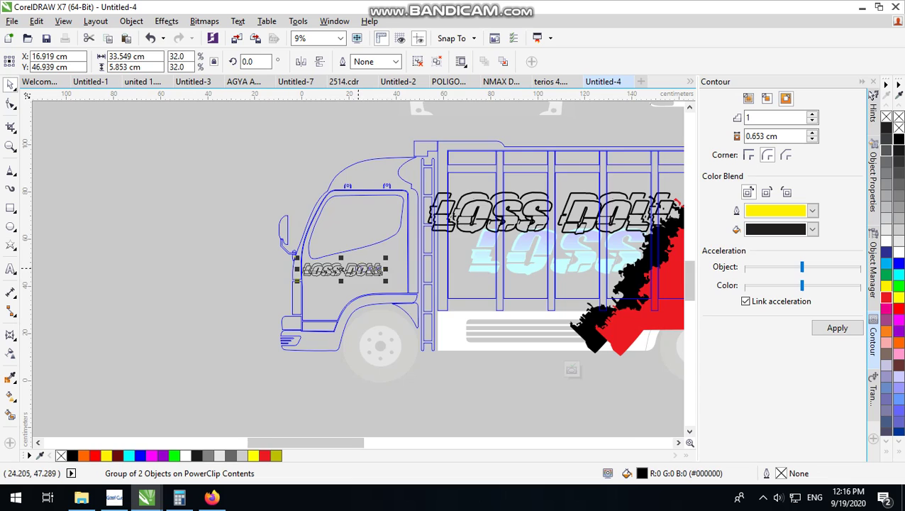
scroll(419, 274, "up", 2)
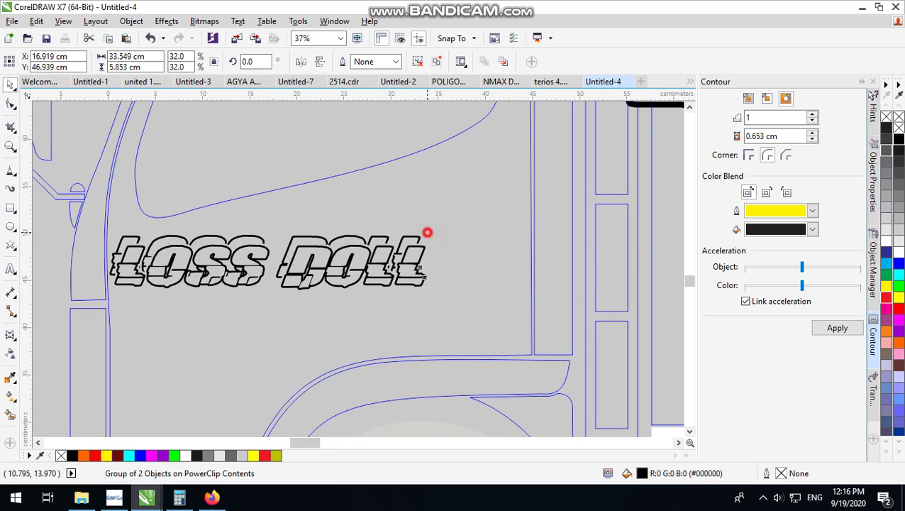
left_click_drag(427, 232, 406, 233)
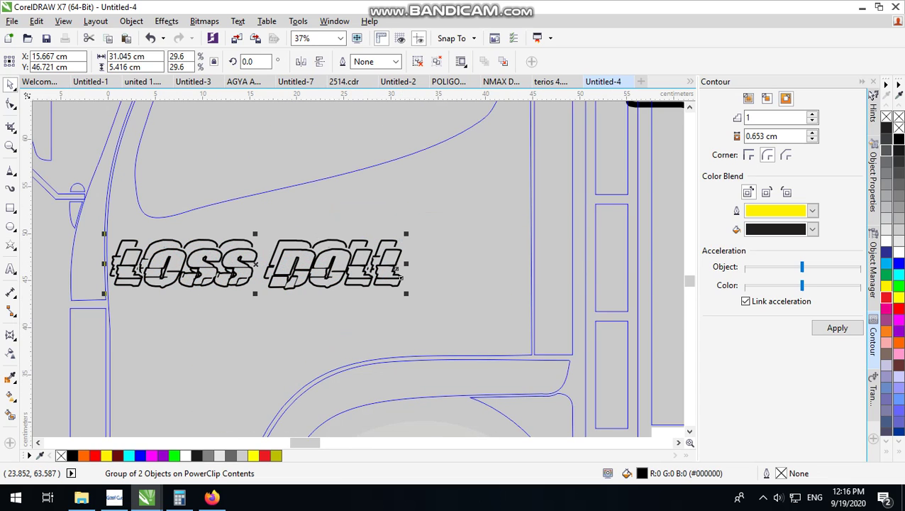
Mirror the door lettering horizontally, shift it slightly and add a vertically mirrored copy directly below it.
left_click(299, 61)
left_click_drag(353, 258, 372, 246)
left_click_drag(274, 222, 274, 333)
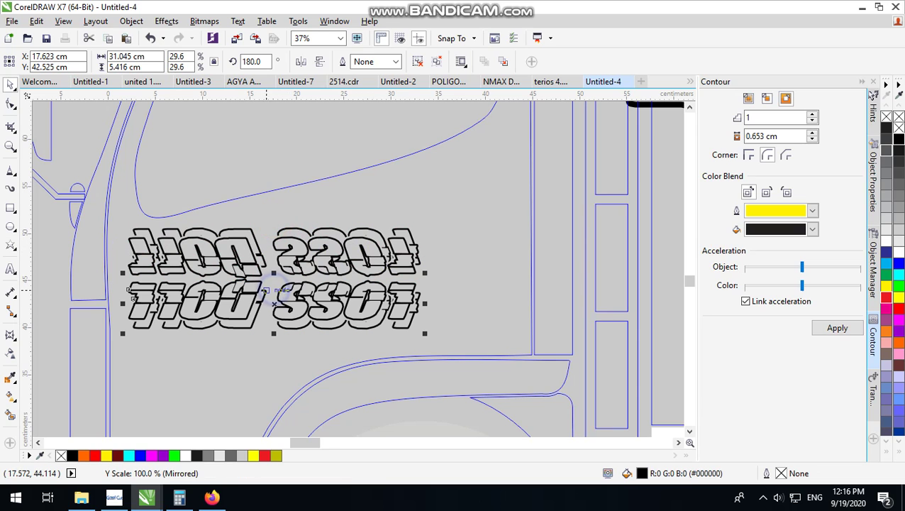
left_click(429, 335)
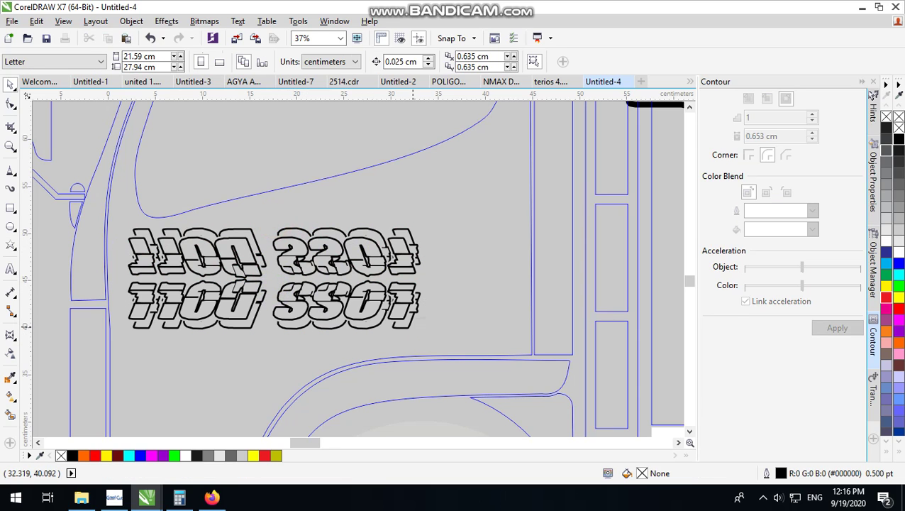
Ungroup the lower door lettering copy and delete its trimmed rear outline piece.
left_click(410, 323)
left_click(418, 61)
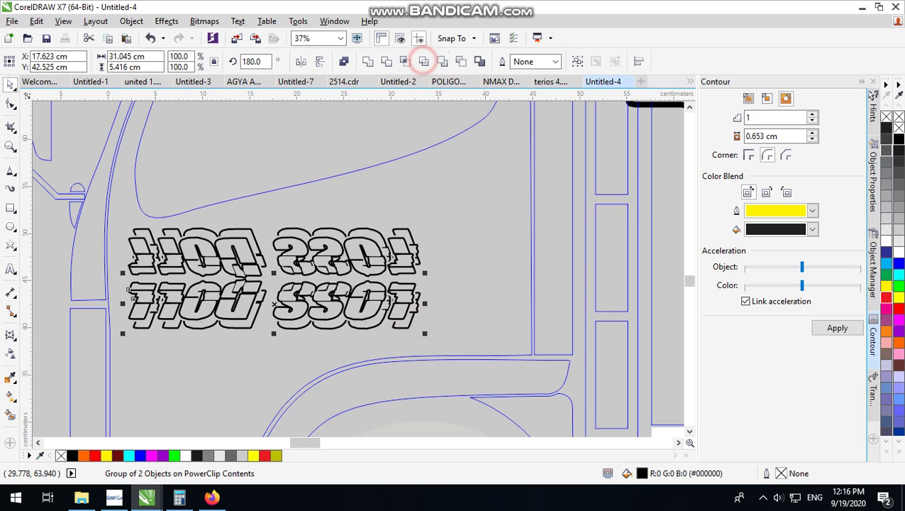
left_click(418, 308)
key("Delete")
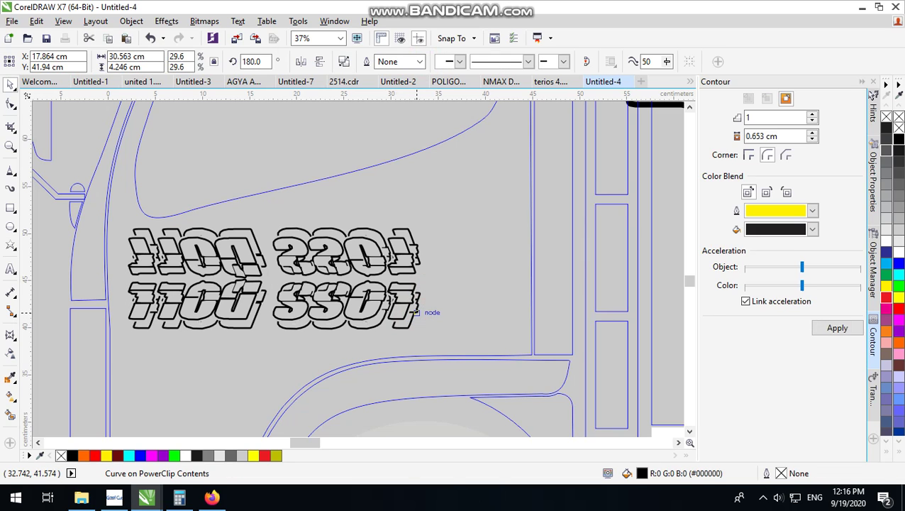
Scale the remaining lower outline to about 25 cm wide and mirror it horizontally and vertically so LOSS DOLL reads normally.
left_click(407, 309)
left_click_drag(421, 273, 391, 267)
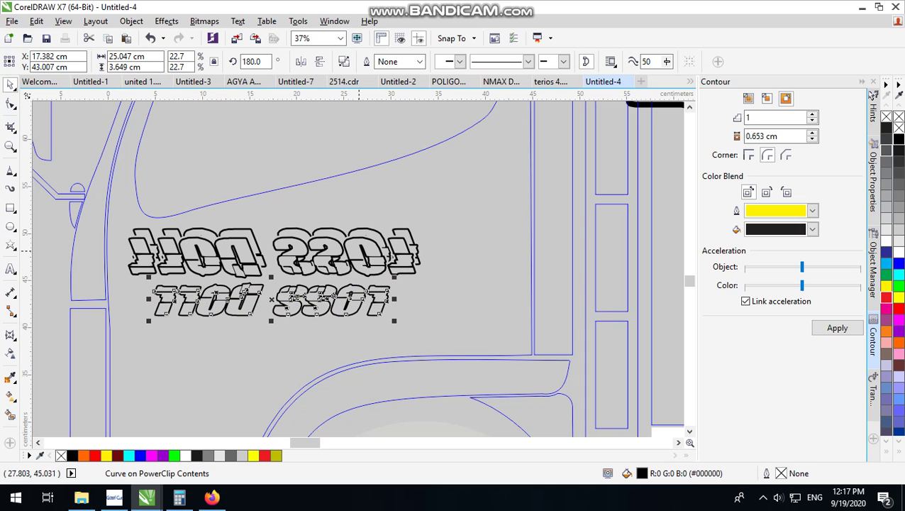
left_click(301, 61)
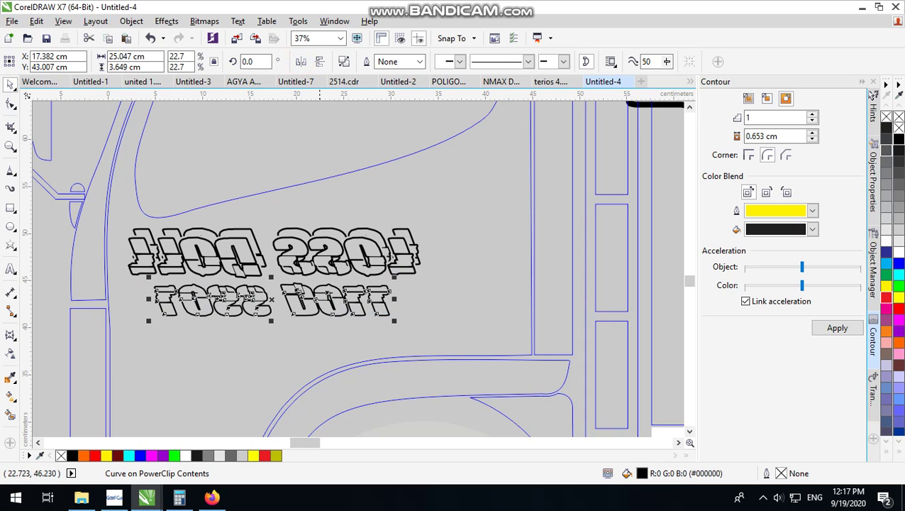
left_click(319, 61)
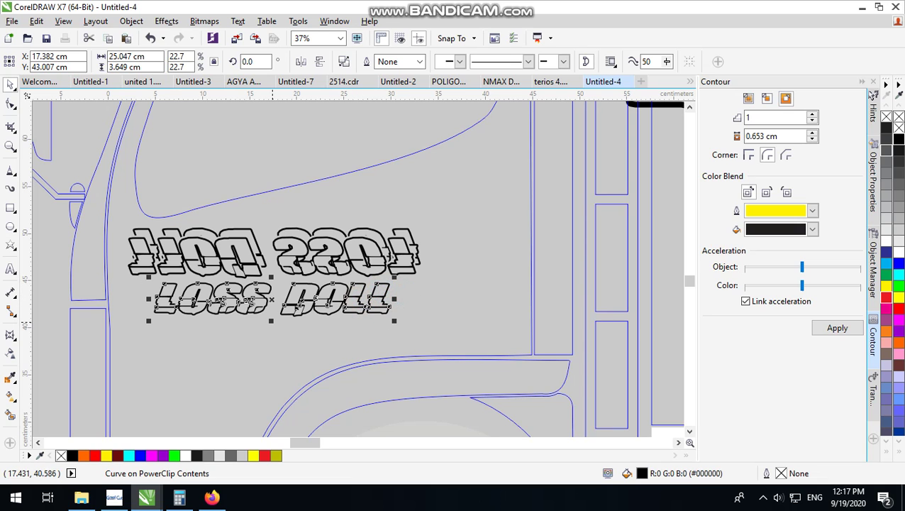
Nudge the lower lettering up slightly, select it together with the mirrored group above and scale both to about 21.2 cm wide.
scroll(298, 310, "up", 2)
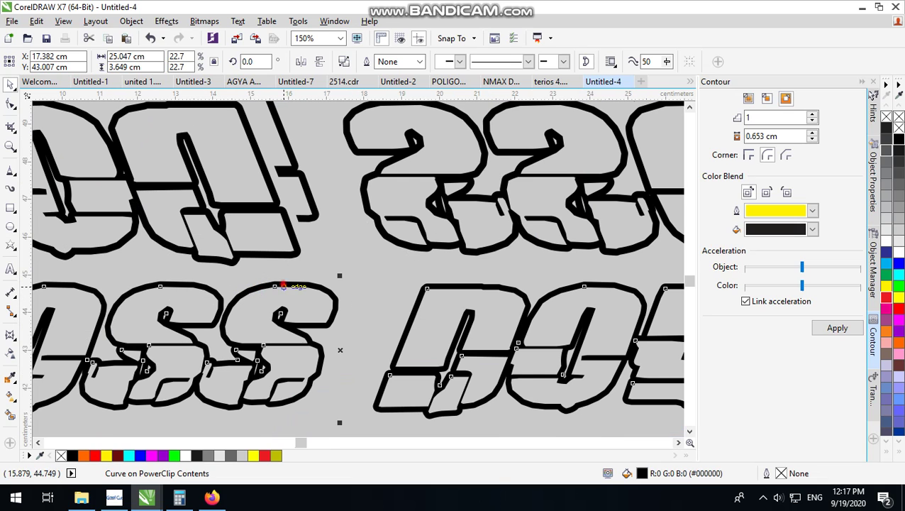
scroll(284, 286, "down", 6)
left_click(162, 209)
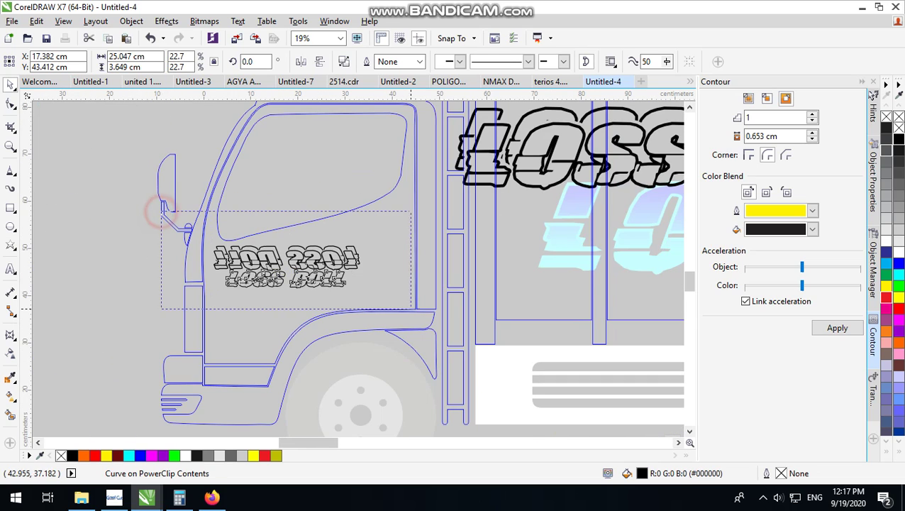
left_click_drag(161, 211, 411, 308)
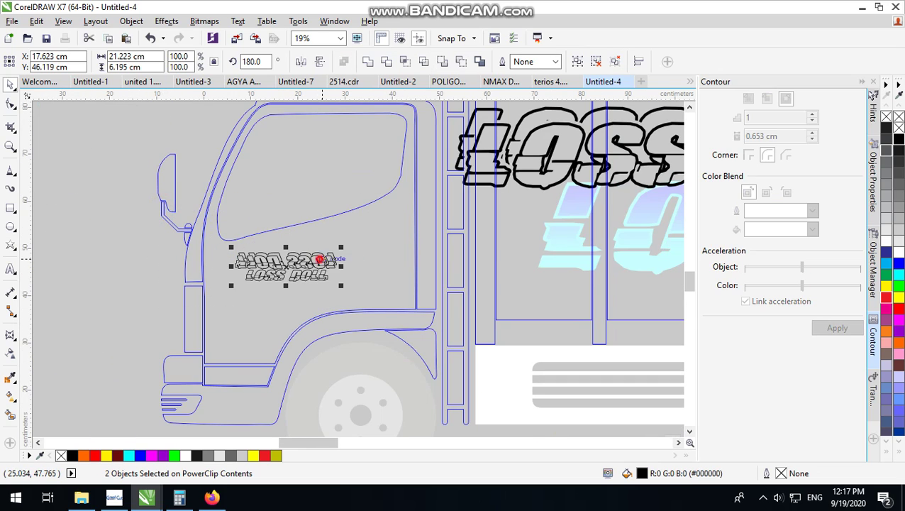